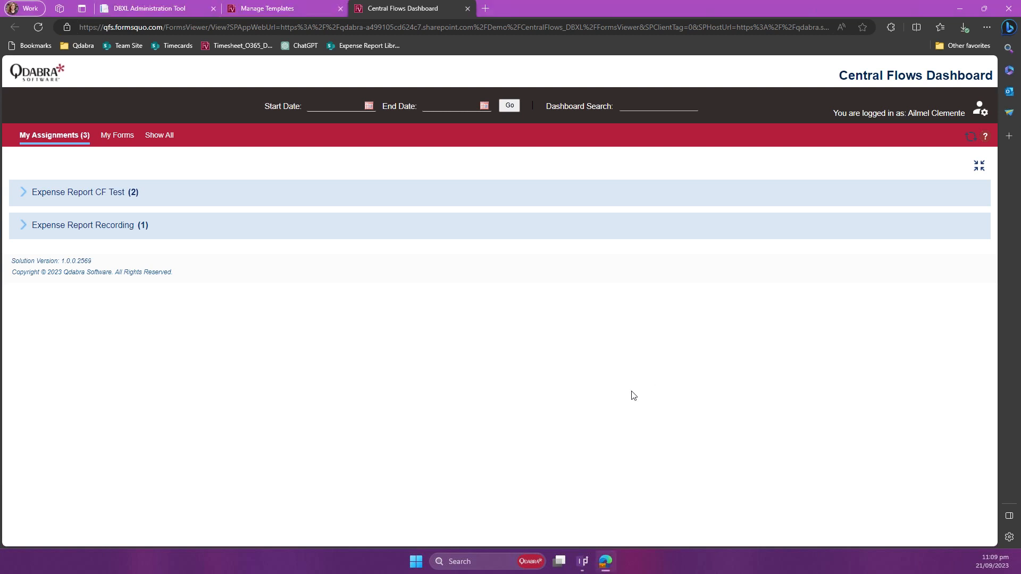
Step: Show all NewBizForm entries on the dashboard and open document 74512, which is in Form Review
left_click(163, 143)
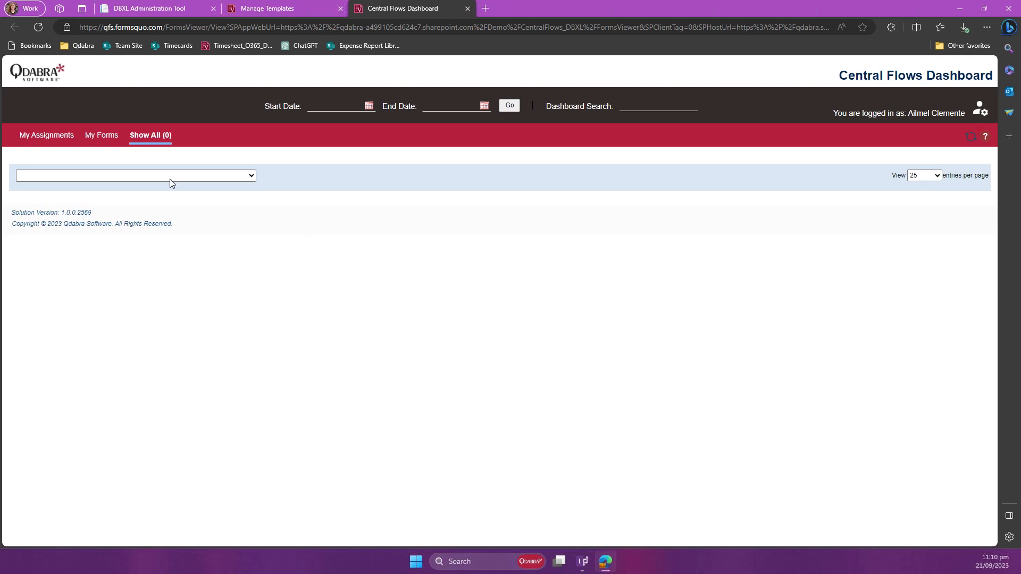
left_click(171, 178)
scroll(186, 232, "down", 3)
scroll(186, 233, "down", 4)
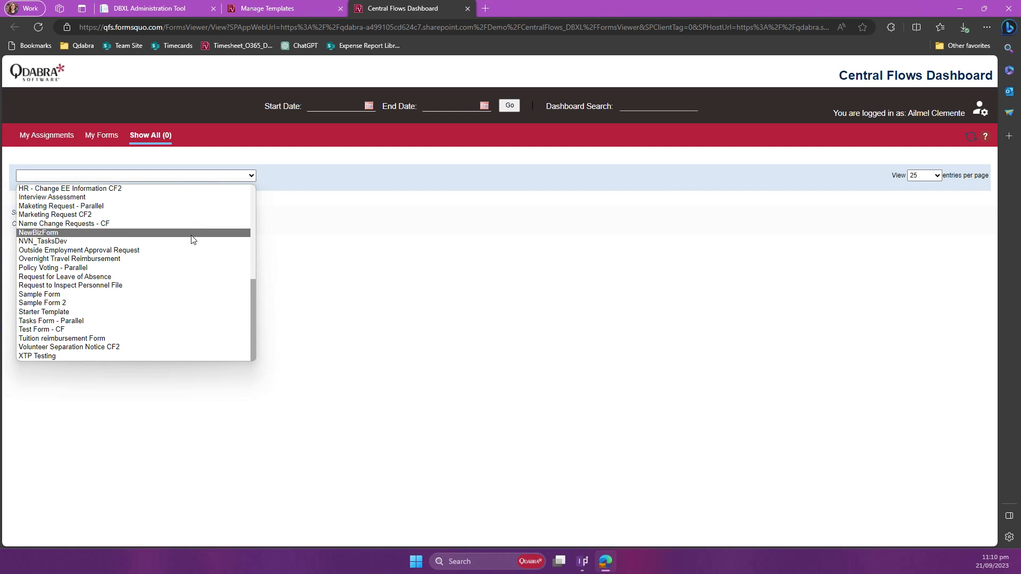
left_click(193, 240)
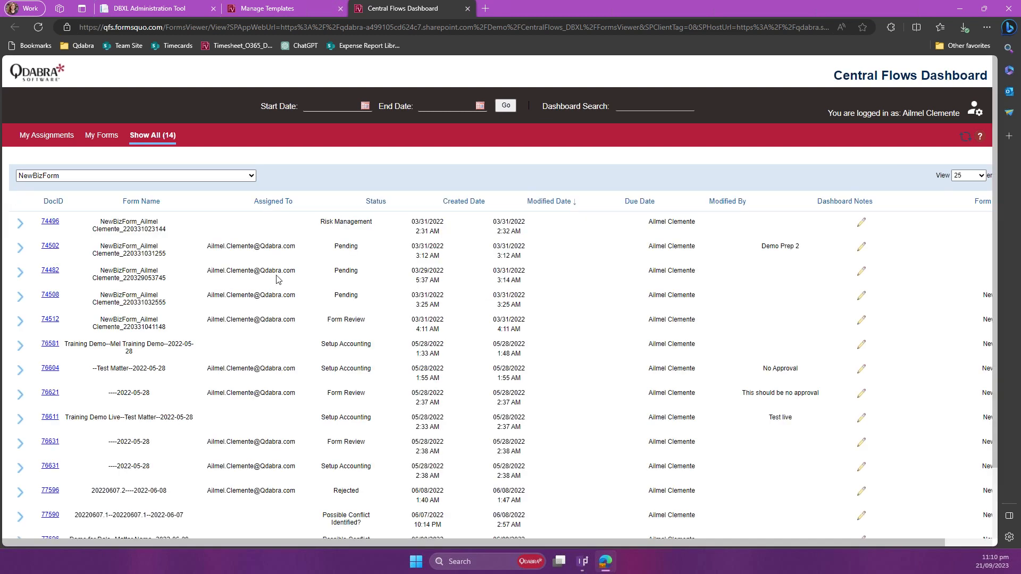
left_click(56, 322)
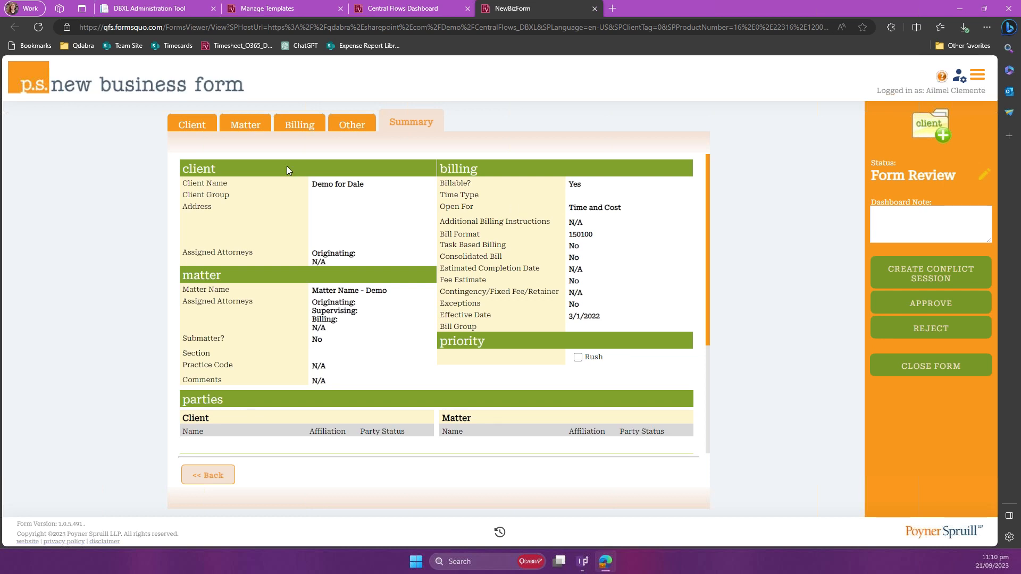
Step: View the form's Client and Matter sections and return to its Summary
left_click(216, 131)
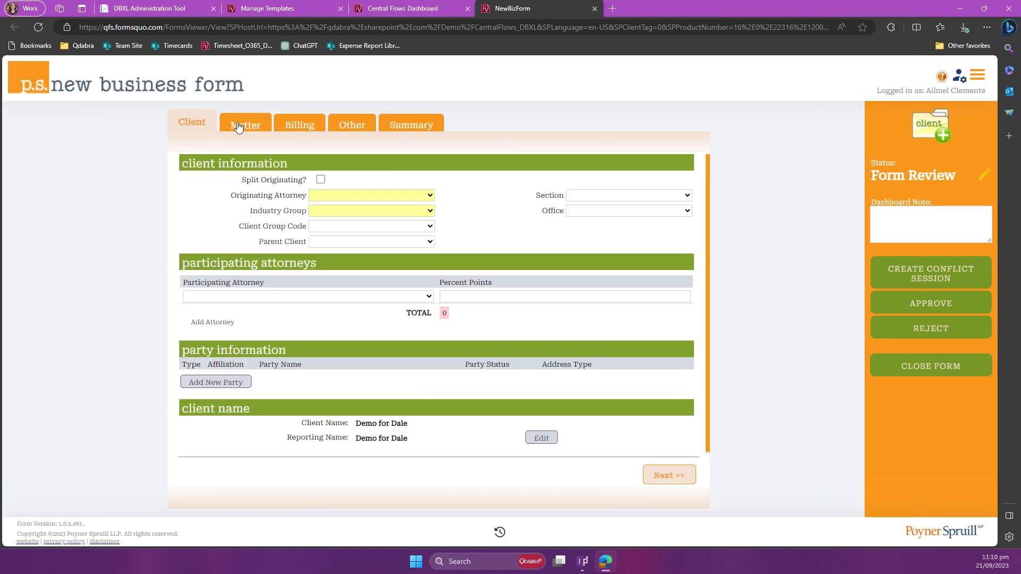
left_click(237, 126)
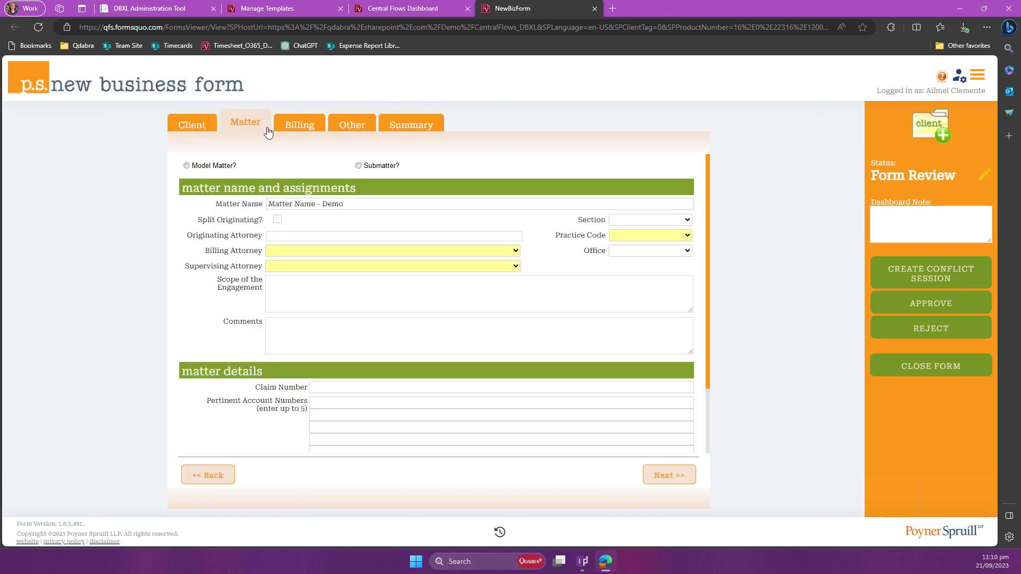
left_click(429, 128)
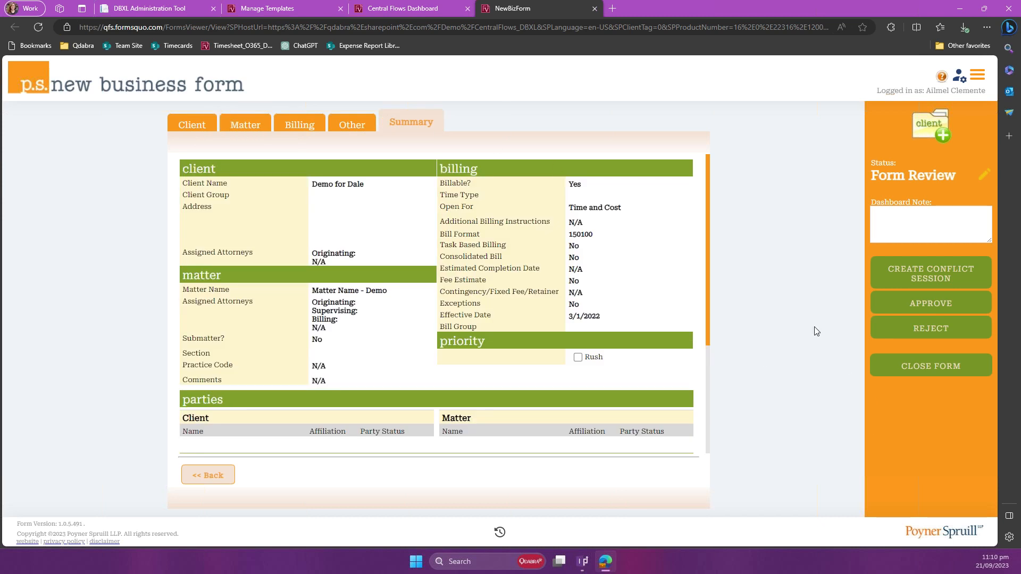
Step: Hide and show the form's approval pane twice and place the cursor in the Dashboard Note
left_click(983, 78)
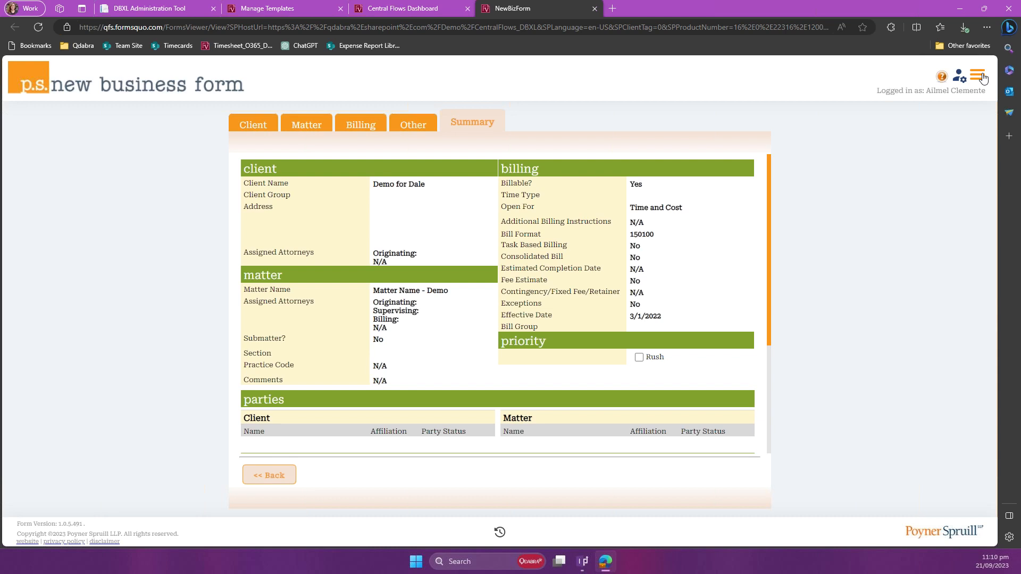
left_click(983, 78)
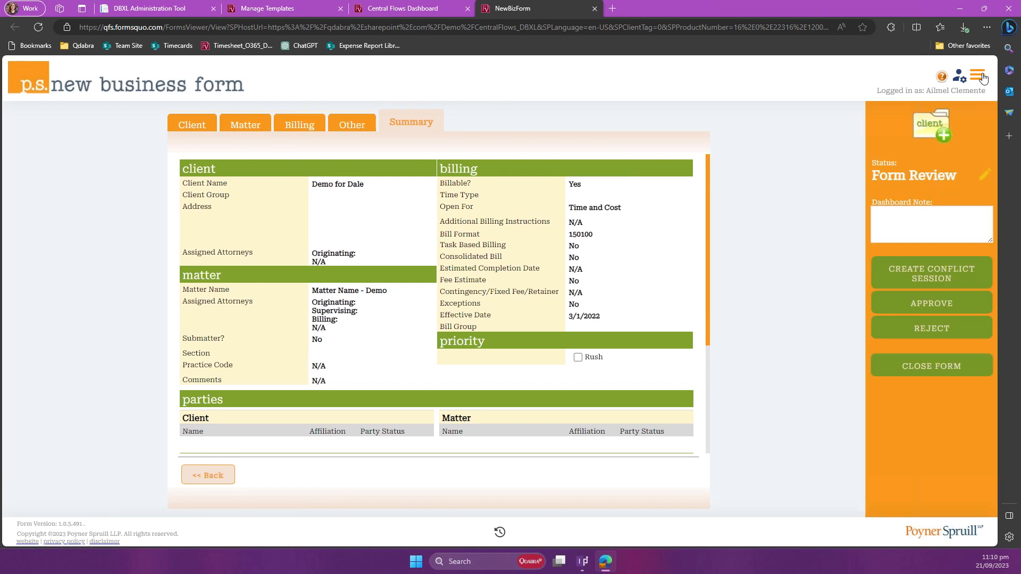
left_click(983, 78)
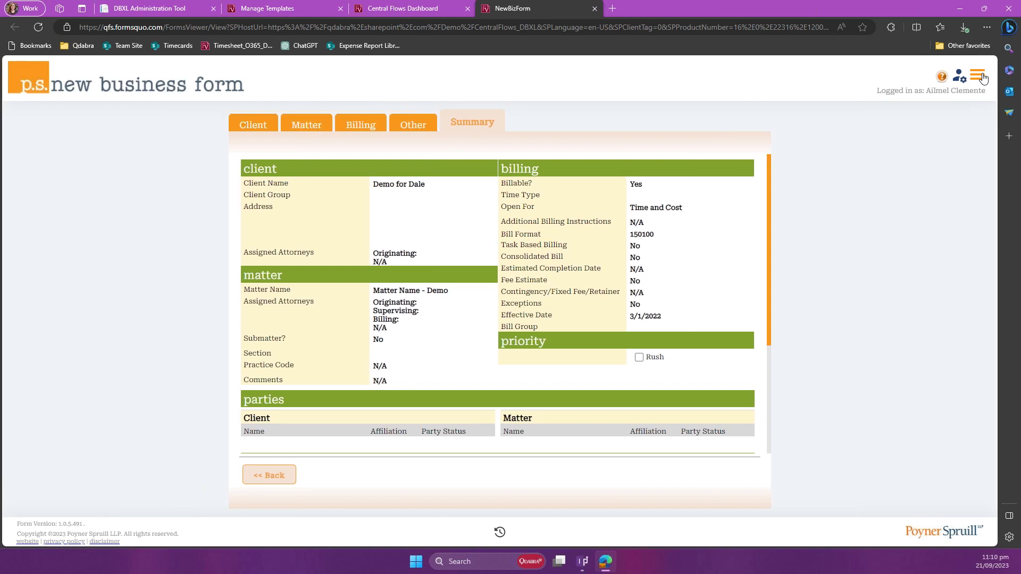
left_click(983, 78)
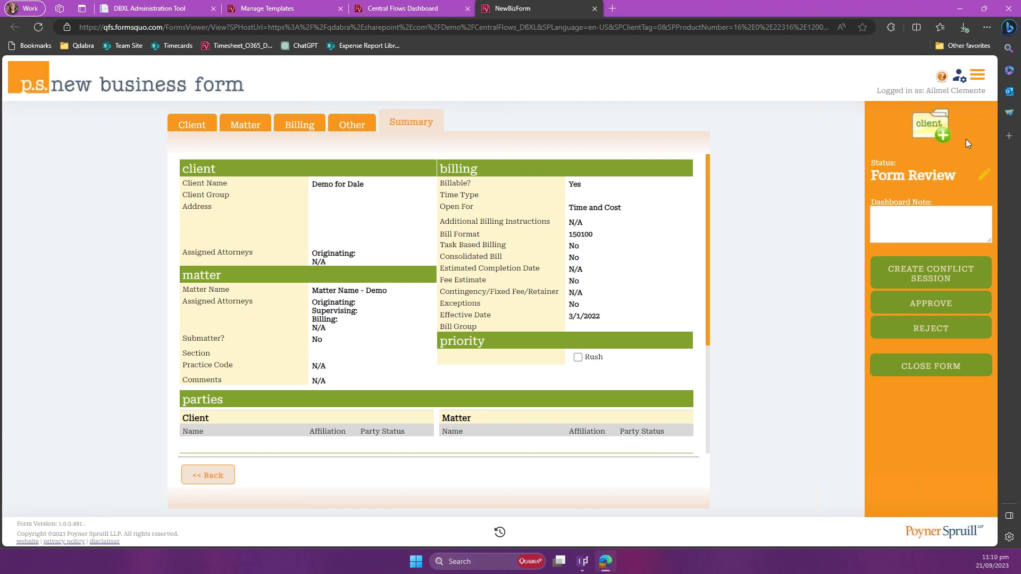
left_click(947, 212)
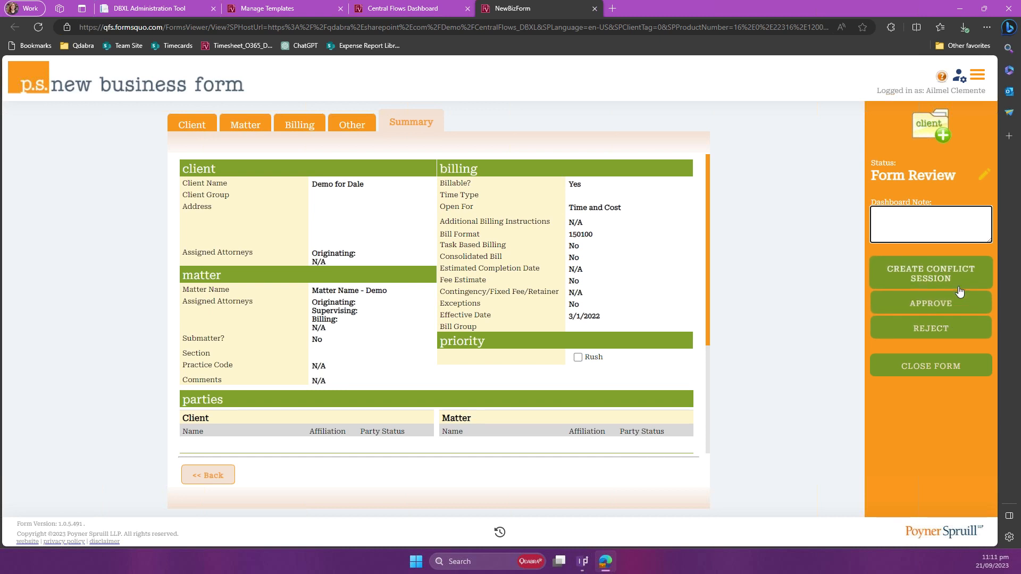
Step: Open the form's Central Flows configuration, collapse Setup Accounting and expand the Form Review step
left_click(960, 80)
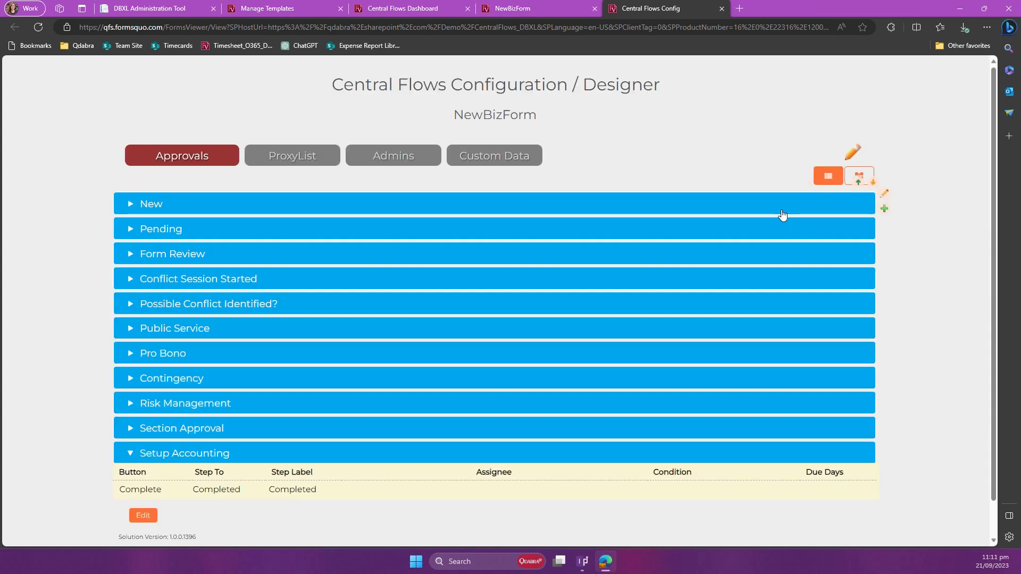
left_click(246, 458)
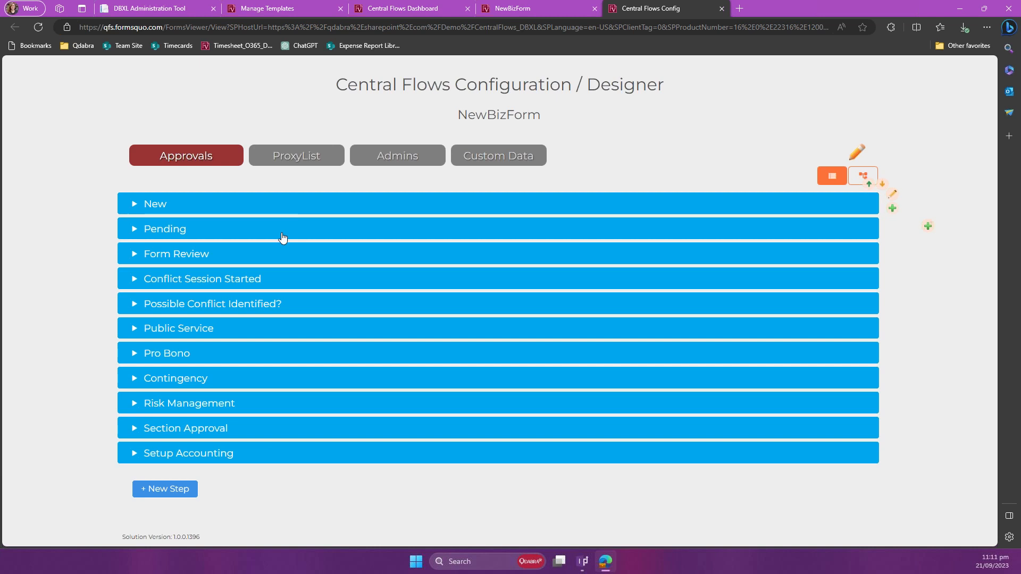
left_click(274, 255)
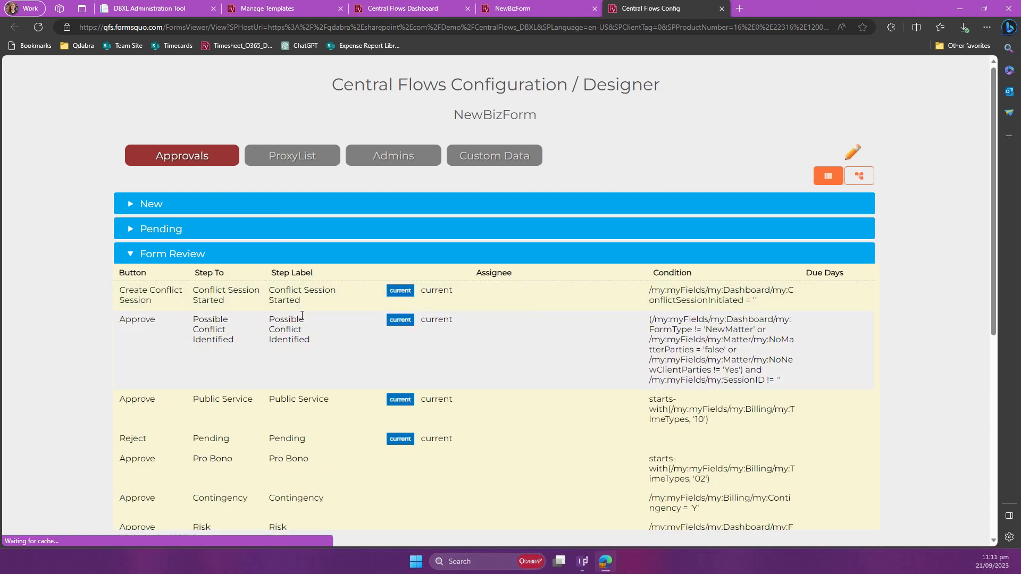
Step: Examine the Form Review and Conflict Session Started approval rules, leaving Conflict Session Started collapsed
scroll(301, 319, "down", 3)
scroll(302, 319, "down", 3)
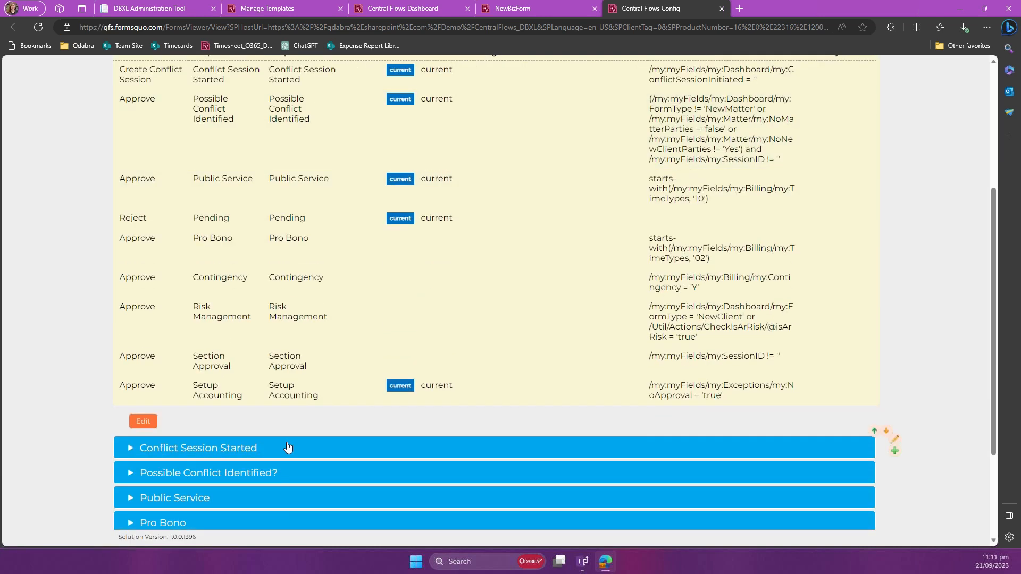
scroll(290, 444, "down", 8)
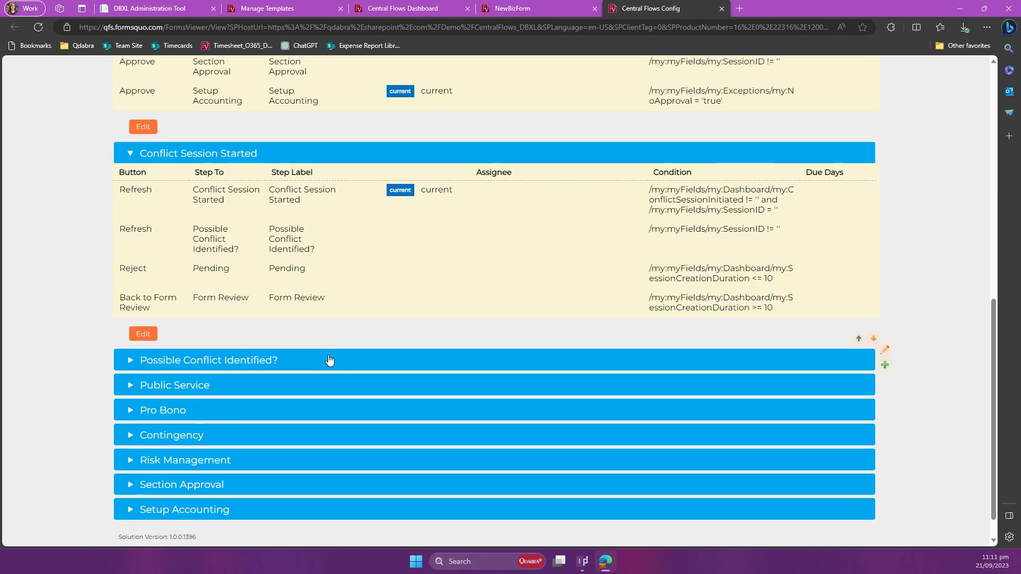
left_click(350, 153)
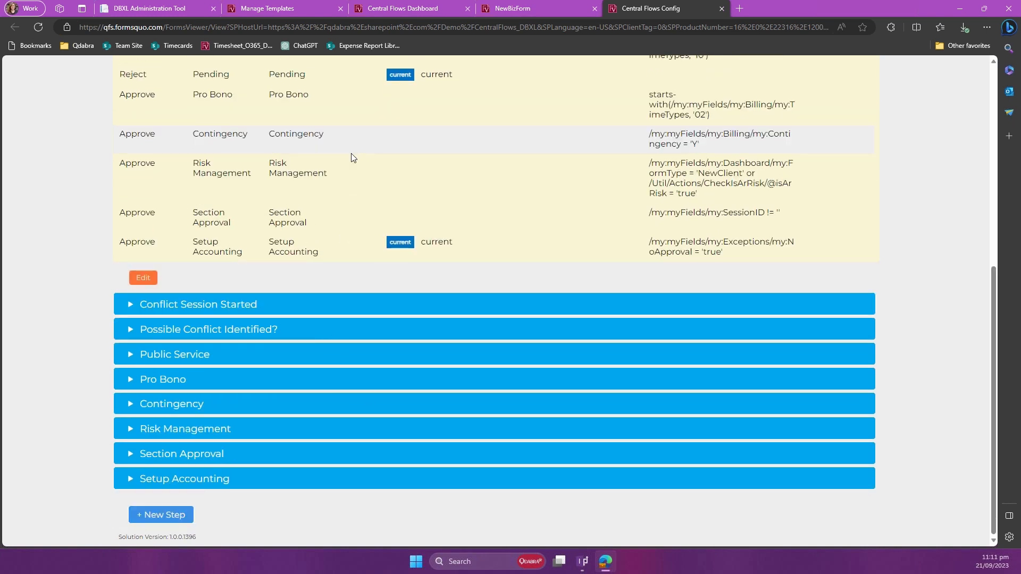
scroll(353, 157, "up", 7)
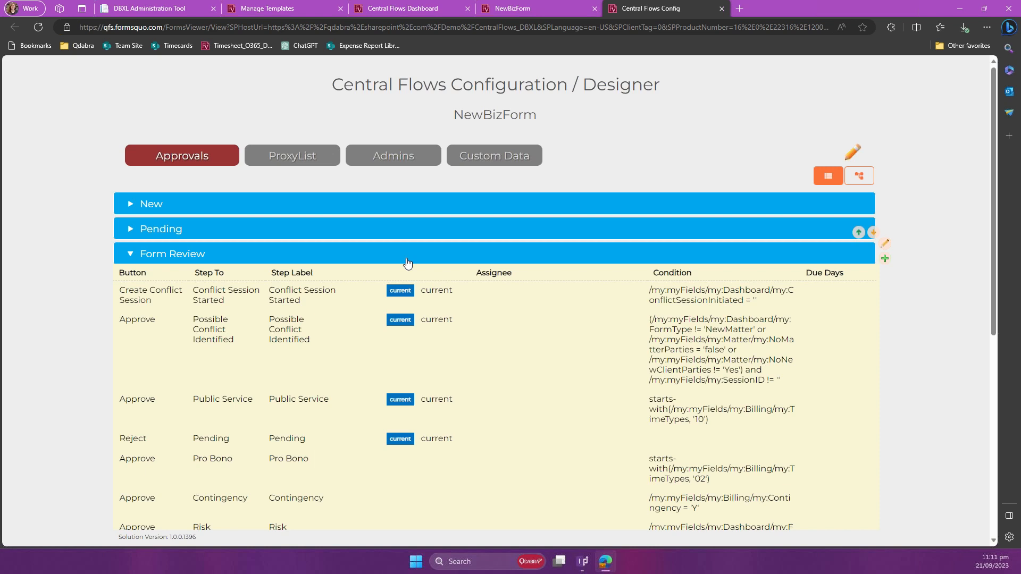
Step: Highlight the condition of the Form Review Approve rule leading to Possible Conflict Identified and collapse Form Review
left_click(407, 260)
left_click(443, 261)
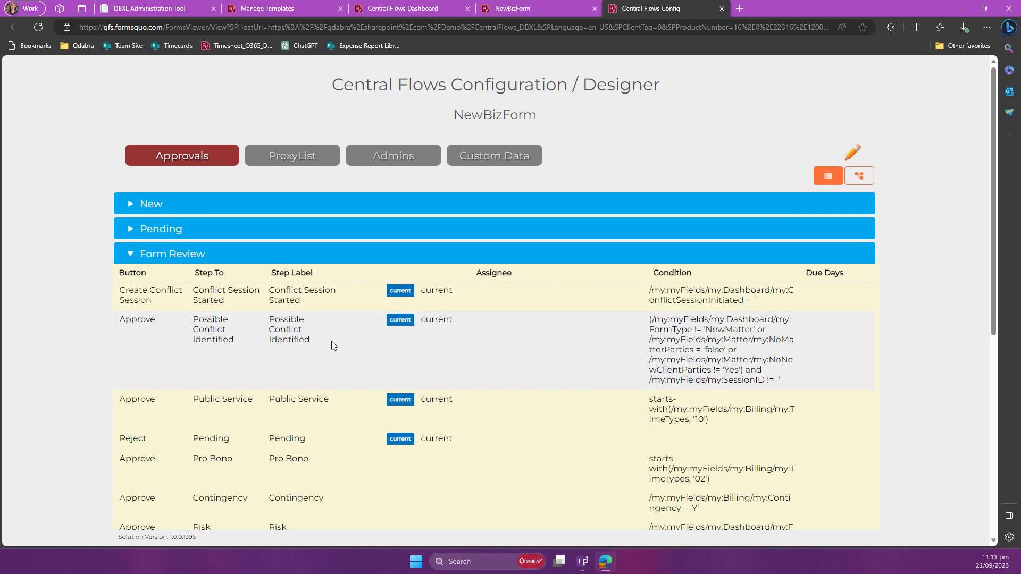
left_click_drag(678, 319, 788, 384)
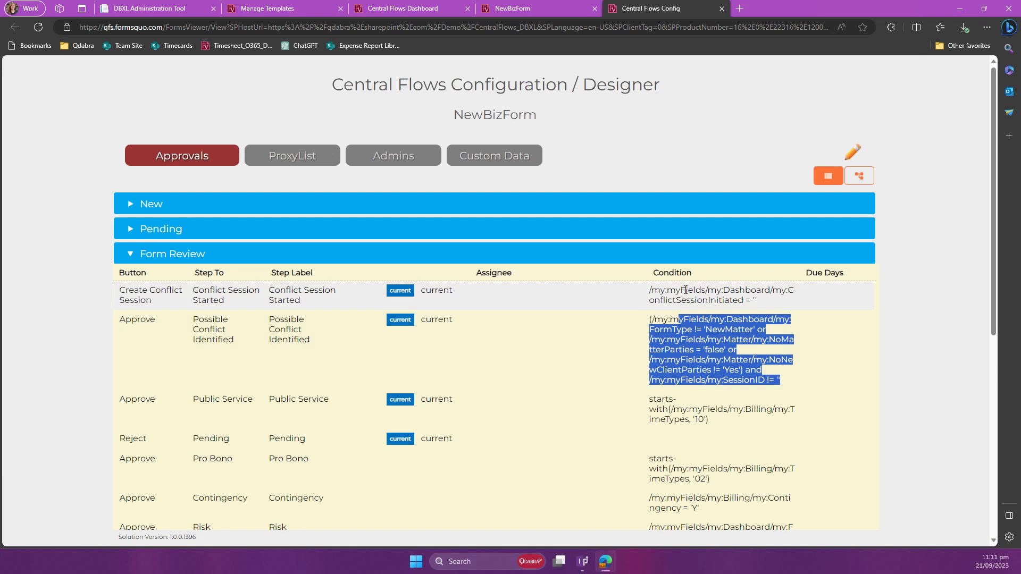
left_click(700, 262)
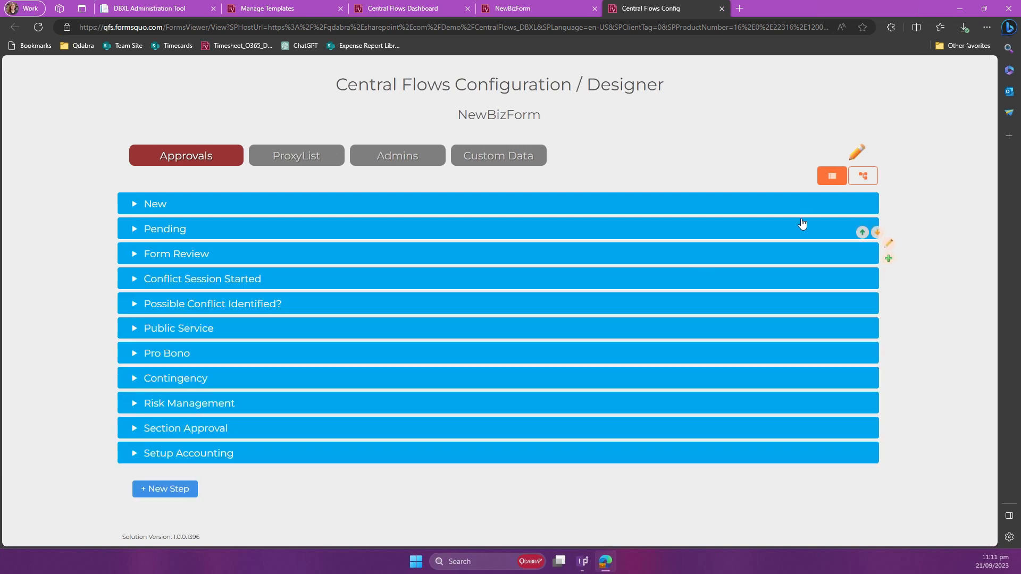
Step: Switch the approvals to the flow diagram view and examine the New, Pending and Form Review steps
left_click(863, 177)
scroll(650, 286, "down", 1)
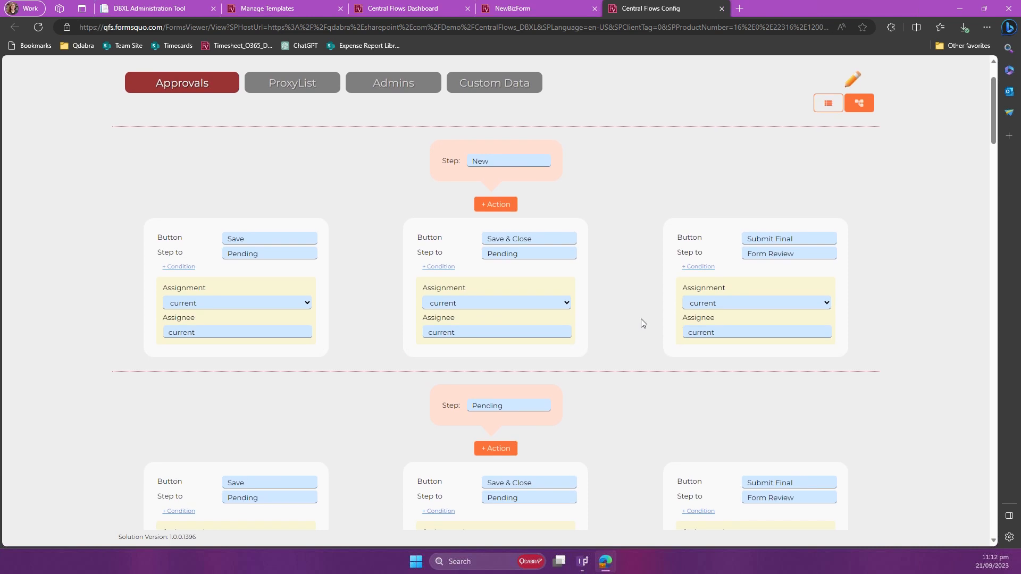
scroll(641, 320, "down", 2)
scroll(642, 323, "down", 1)
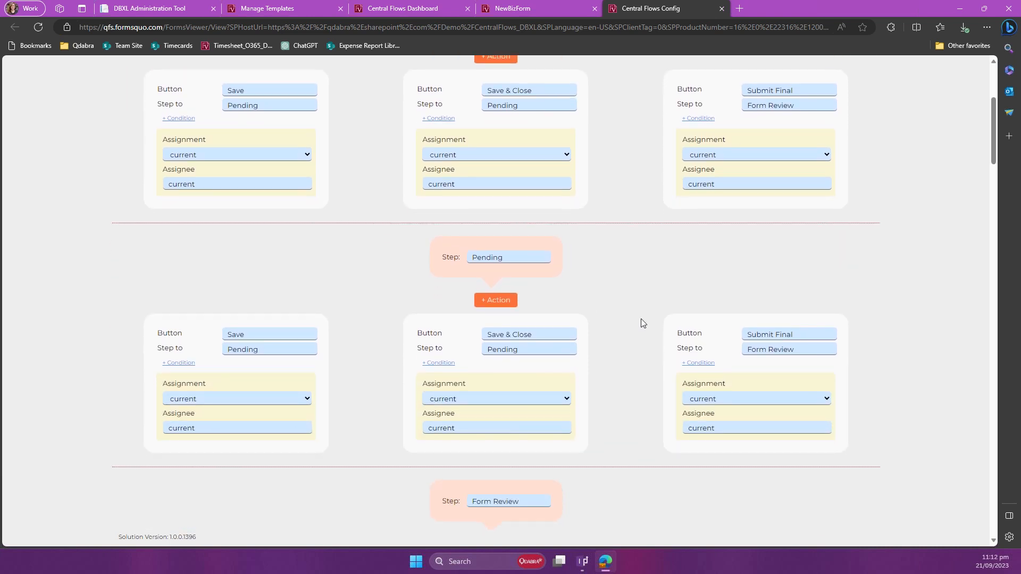
scroll(642, 322, "down", 2)
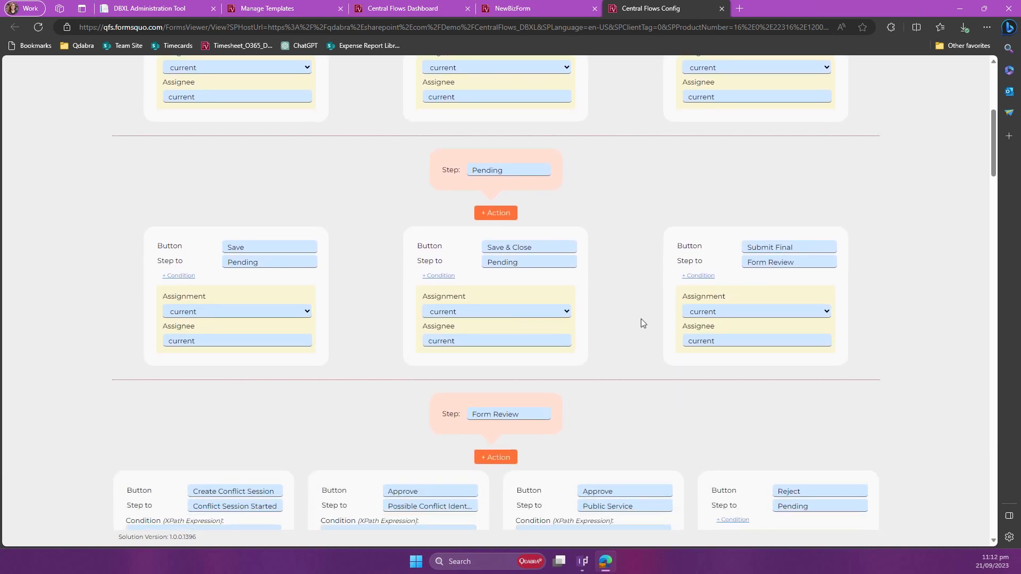
scroll(641, 322, "down", 1)
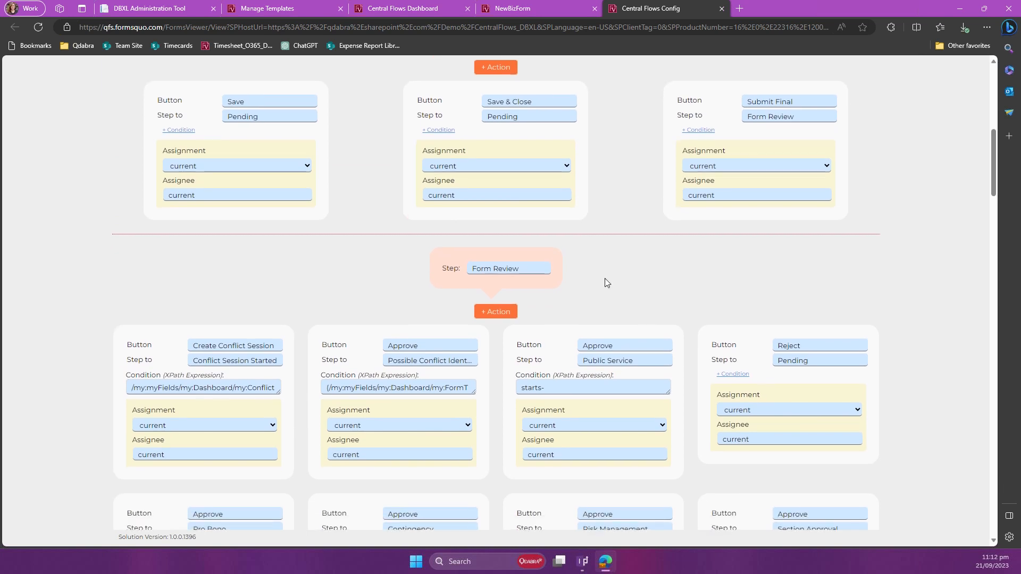
scroll(521, 231, "down", 1)
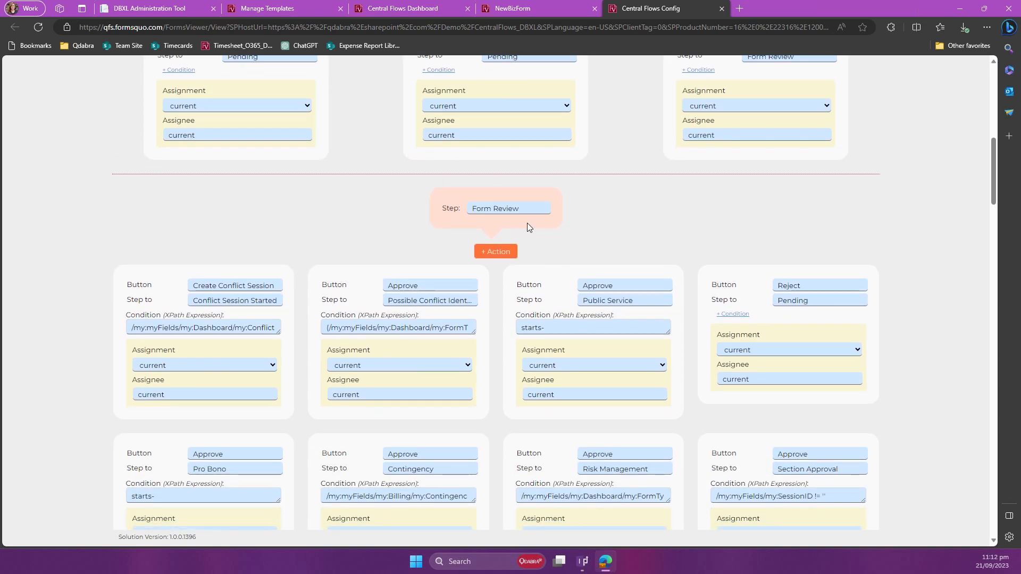
scroll(527, 223, "down", 1)
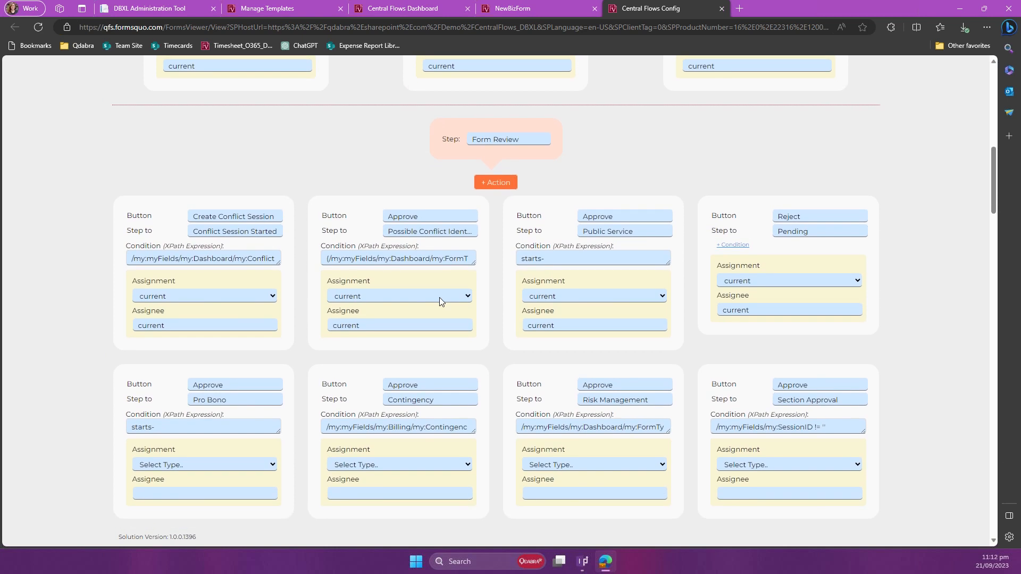
scroll(439, 297, "down", 1)
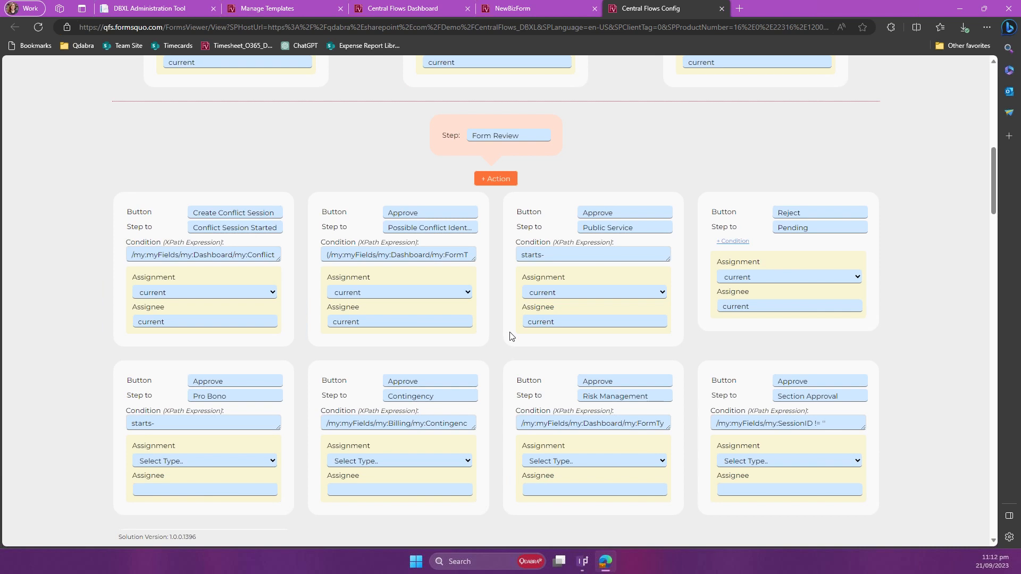
Step: Compare the Form Review step and its Create Conflict Session action with the status and actions on the open NewBizForm
double_click(272, 212)
triple_click(271, 212)
left_click(505, 136)
left_click(534, 15)
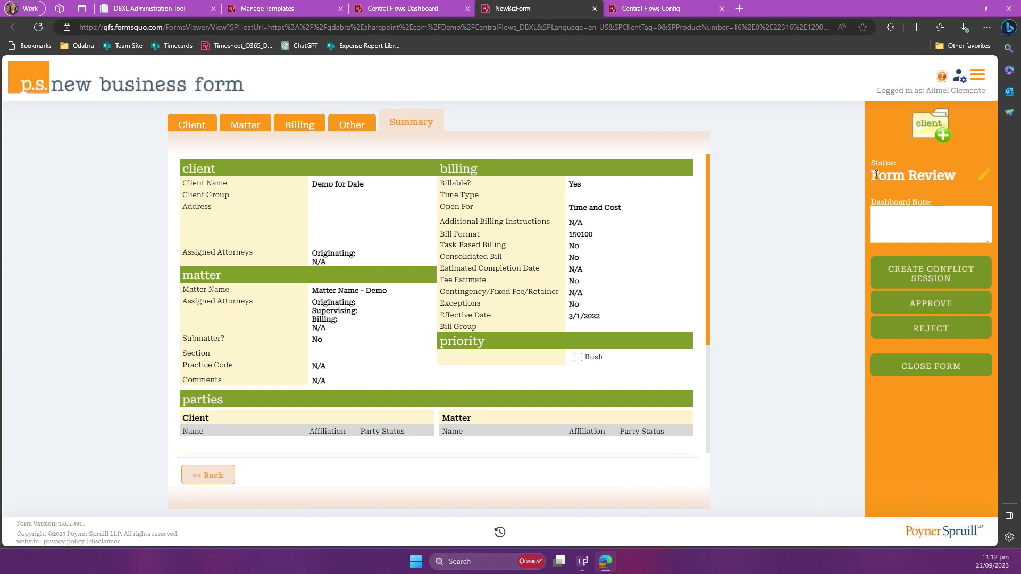
left_click_drag(879, 175, 937, 178)
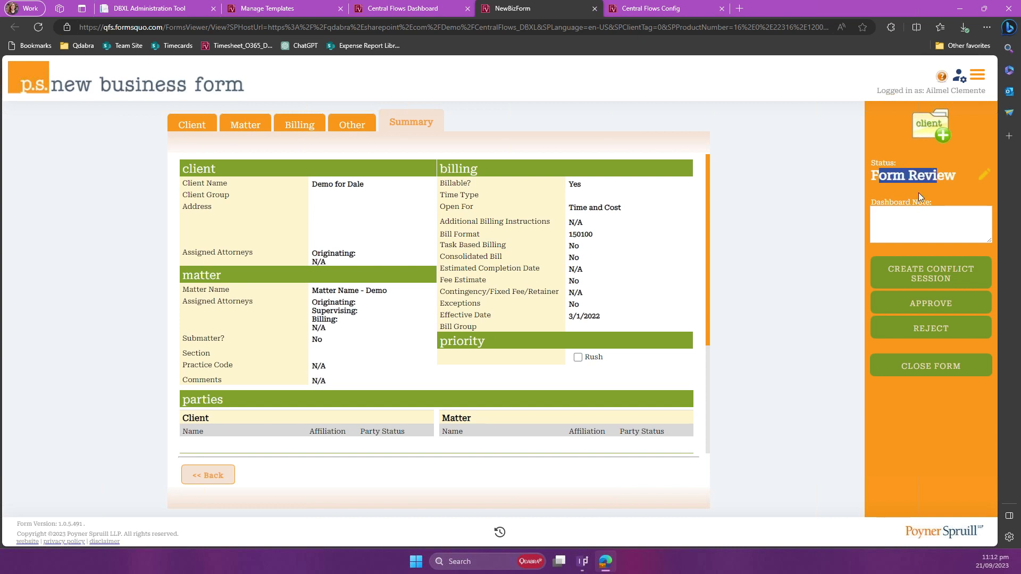
left_click(923, 185)
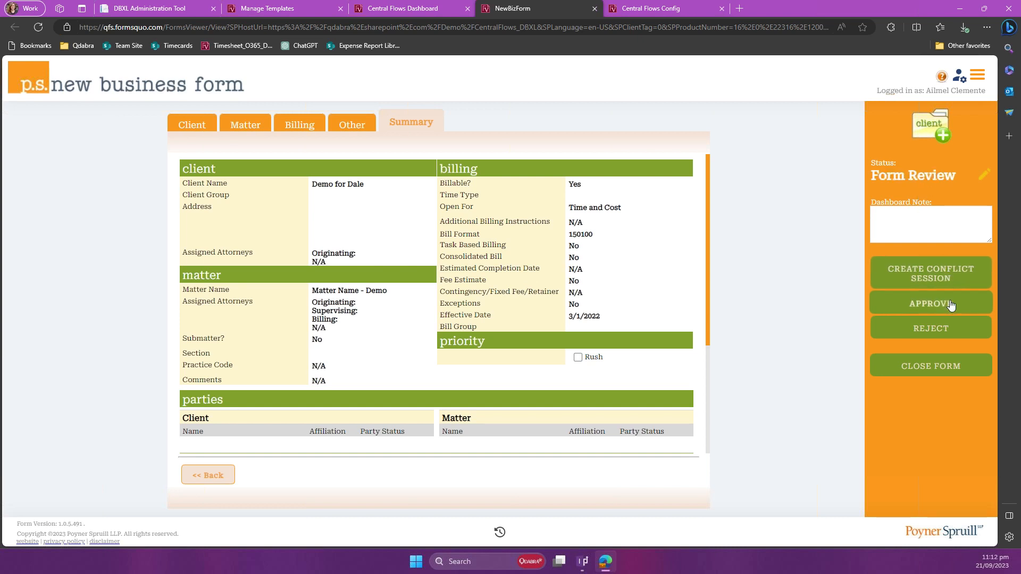
left_click(618, 11)
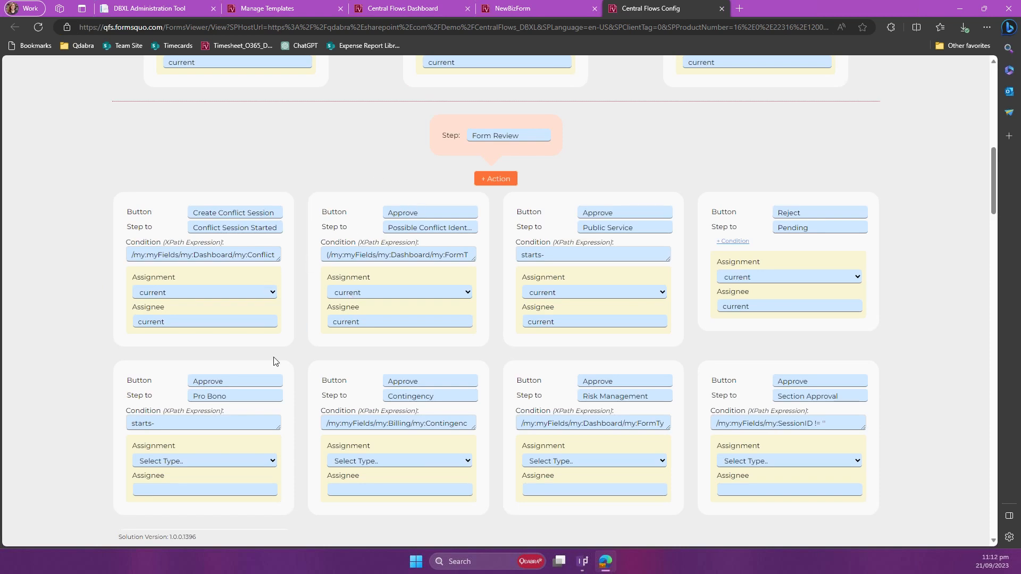
Step: Enlarge the condition box of the Form Review Approve action that steps to Possible Conflict Identified to read its full XPath expression
scroll(334, 380, "down", 2)
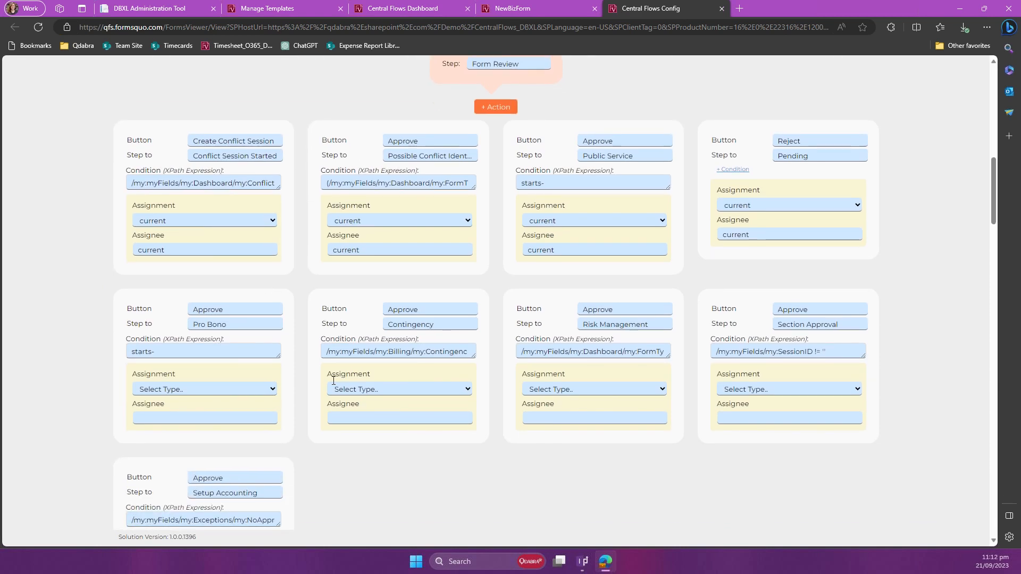
scroll(340, 383, "up", 1)
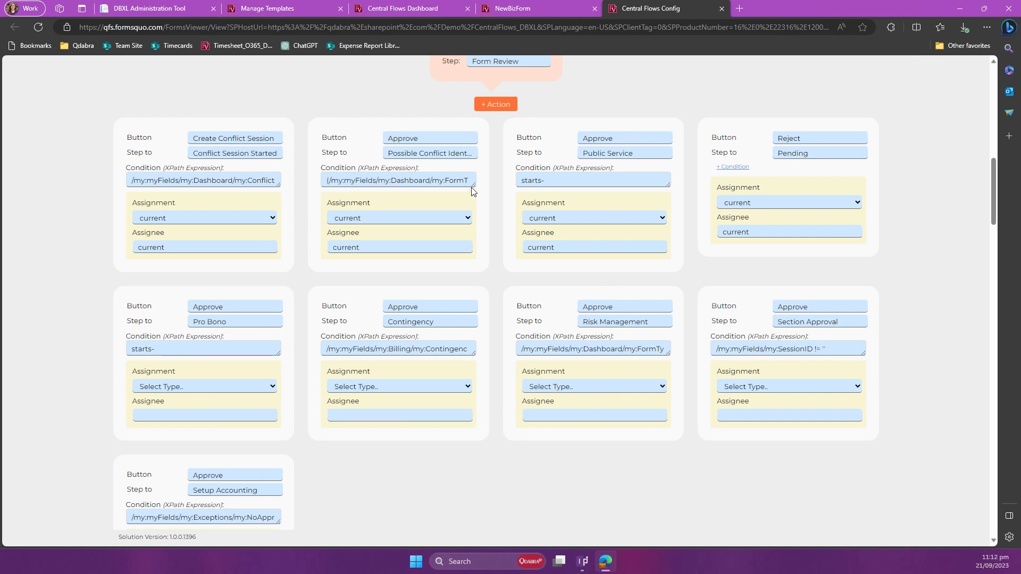
left_click_drag(476, 213, 471, 250)
left_click(456, 246)
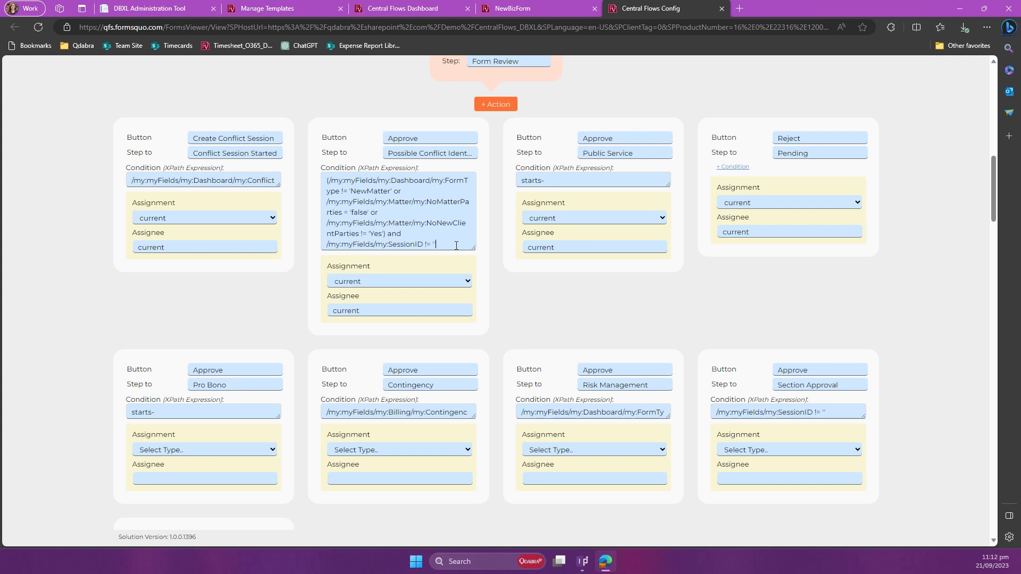
Step: Compare the actions on the open NewBizForm with the Form Review Approve action and highlight the end of its Possible Conflict Identified target step
left_click(542, 14)
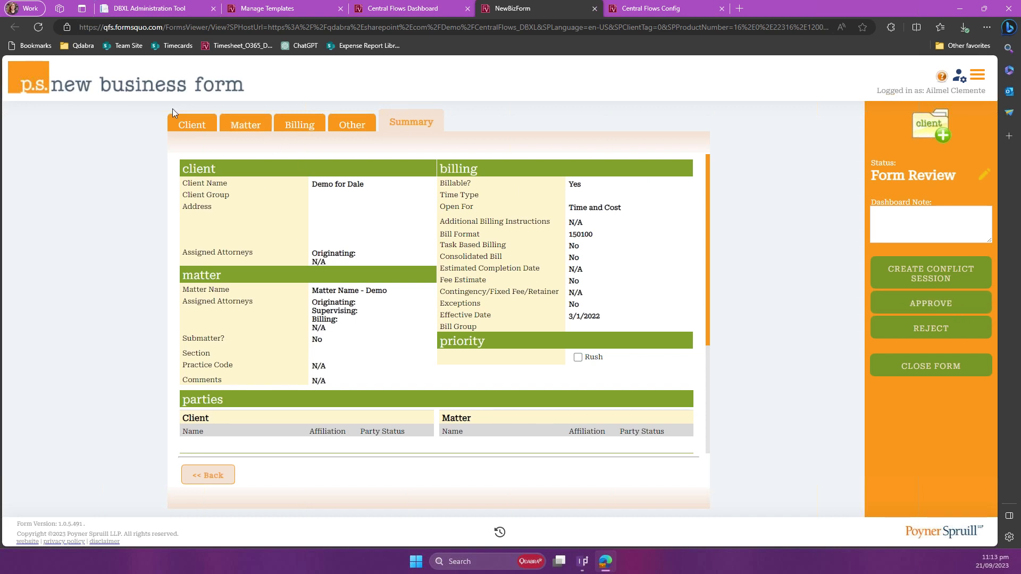
left_click(629, 10)
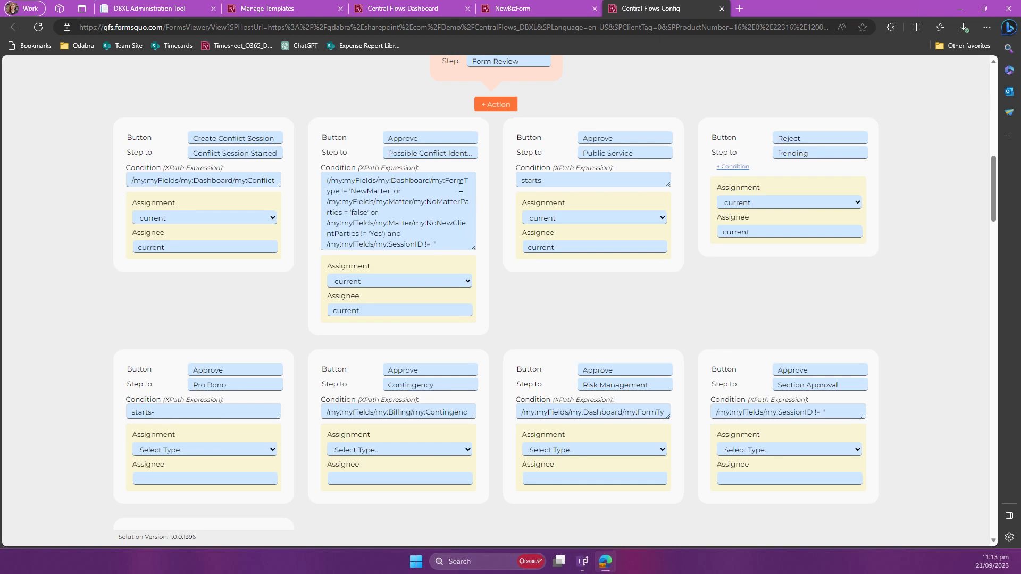
left_click_drag(451, 155, 505, 162)
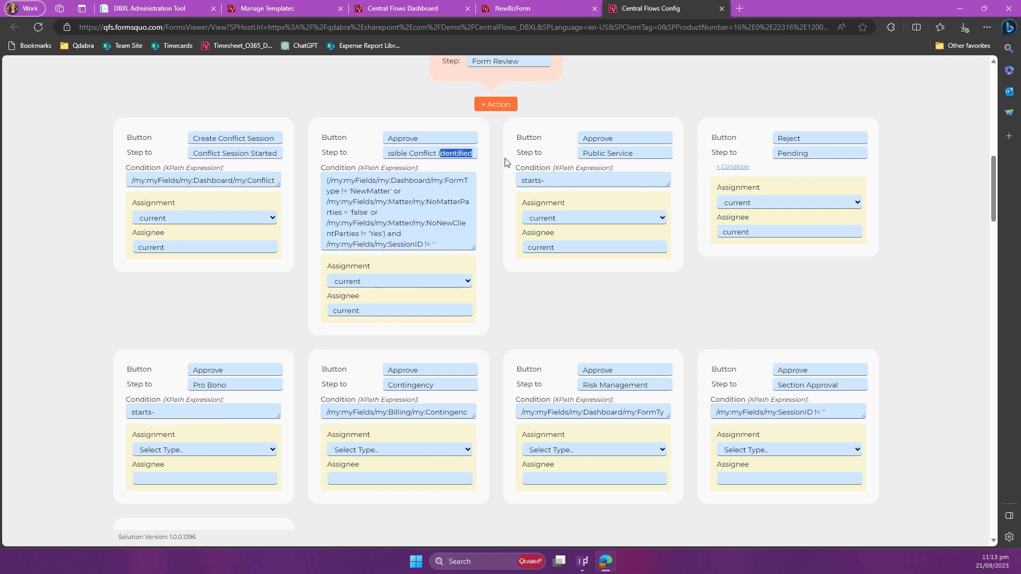
Step: Review the Form Review, Pending and New steps back to the start of the flow diagram, and return to the open NewBizForm
scroll(526, 180, "up", 4)
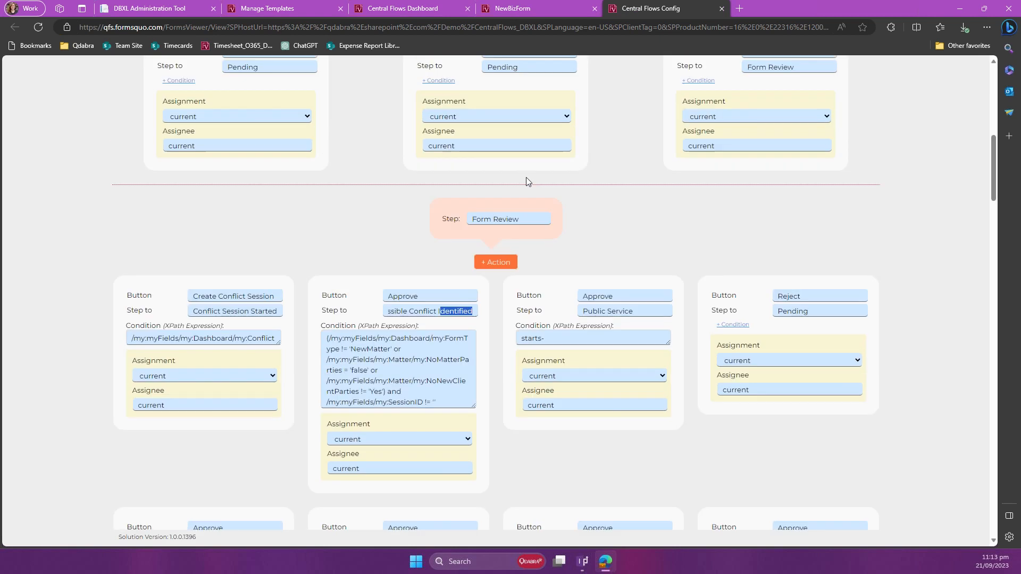
scroll(614, 212, "up", 7)
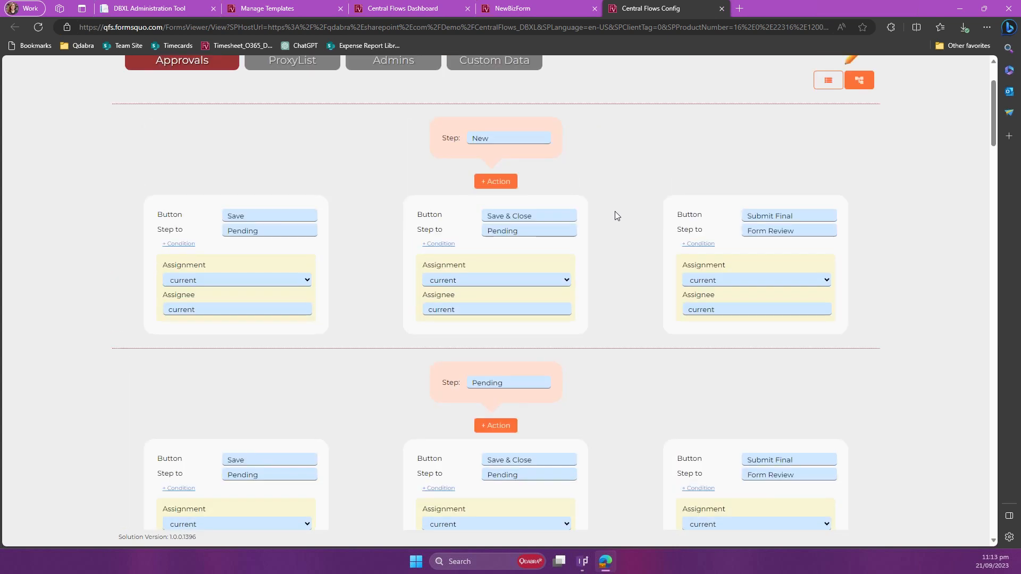
scroll(615, 211, "up", 1)
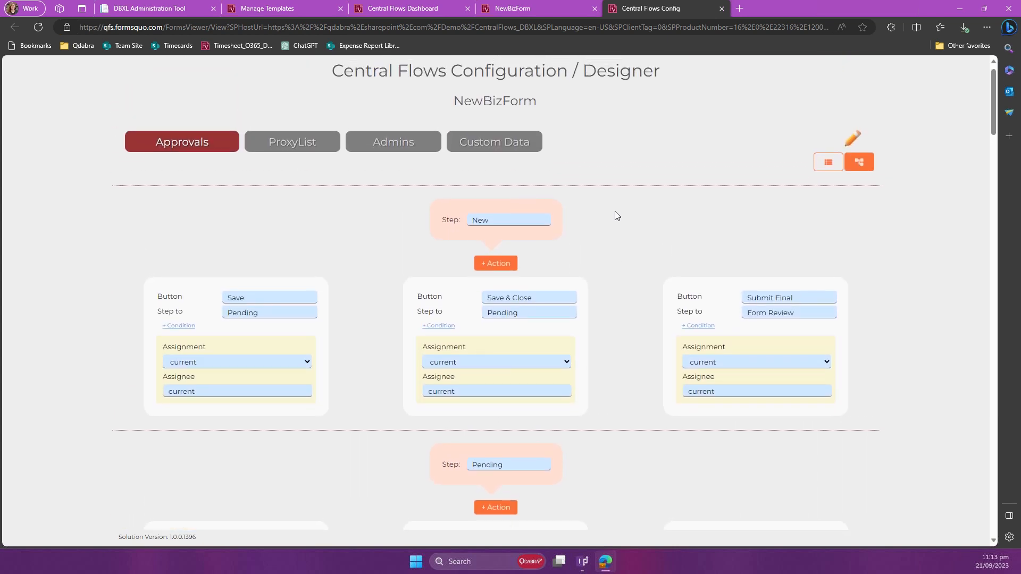
scroll(614, 215, "up", 1)
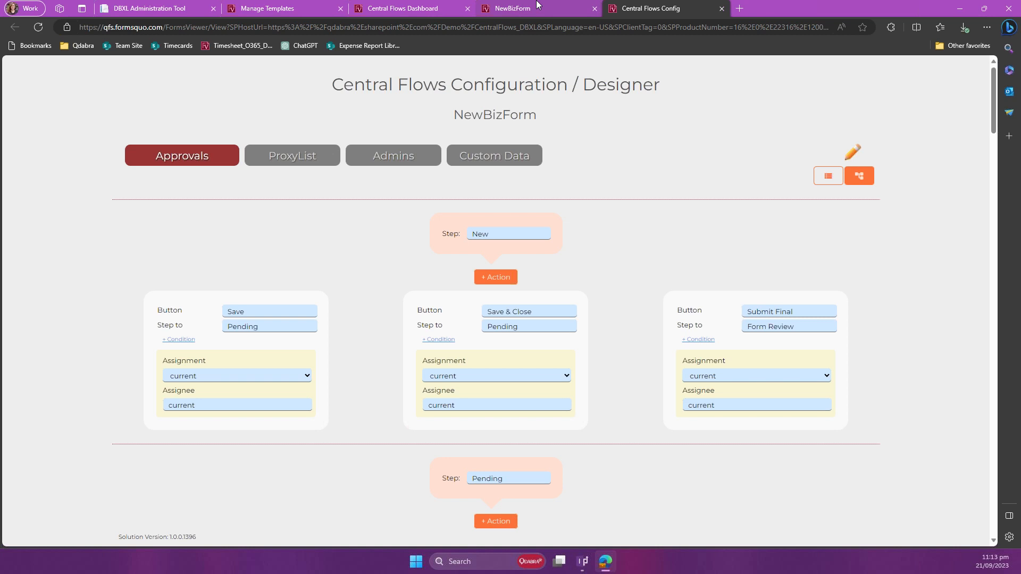
mouse_move(536, 4)
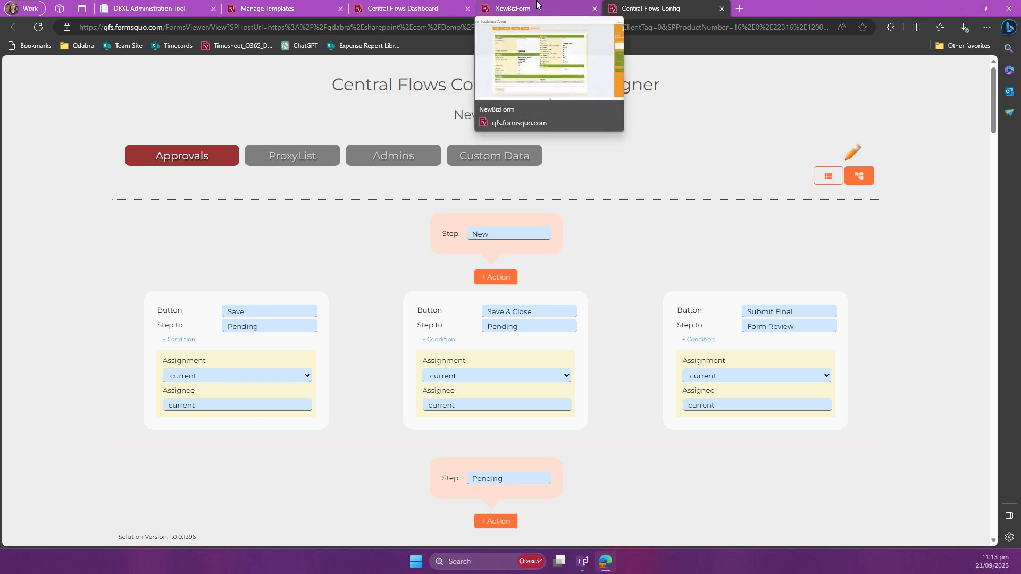
left_click(540, 13)
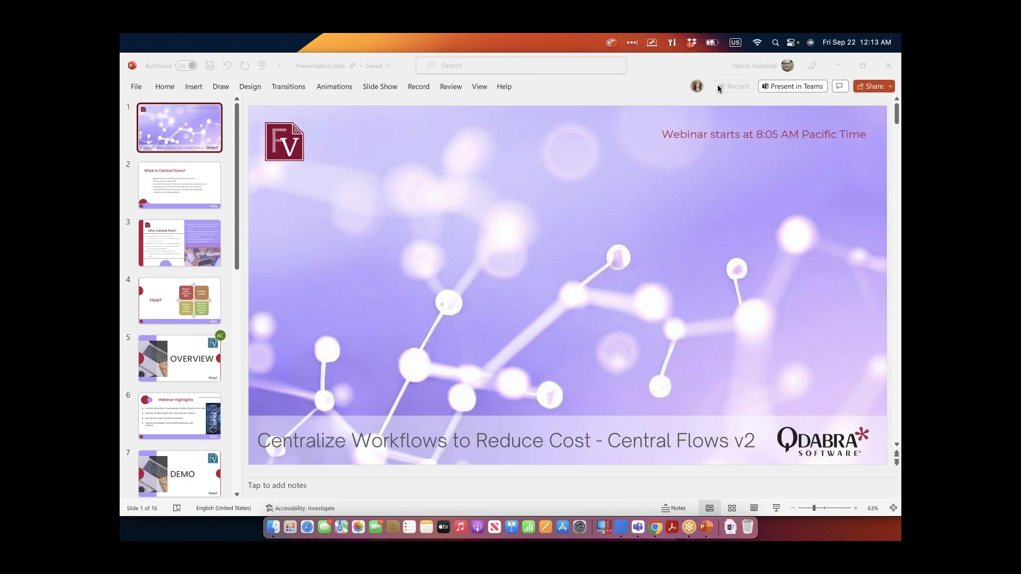
Step: Switch to the PowerPoint presentation, start its slide show and advance from the Overview slide to the Webinar Highlights slide
left_click(776, 508)
left_click(777, 509)
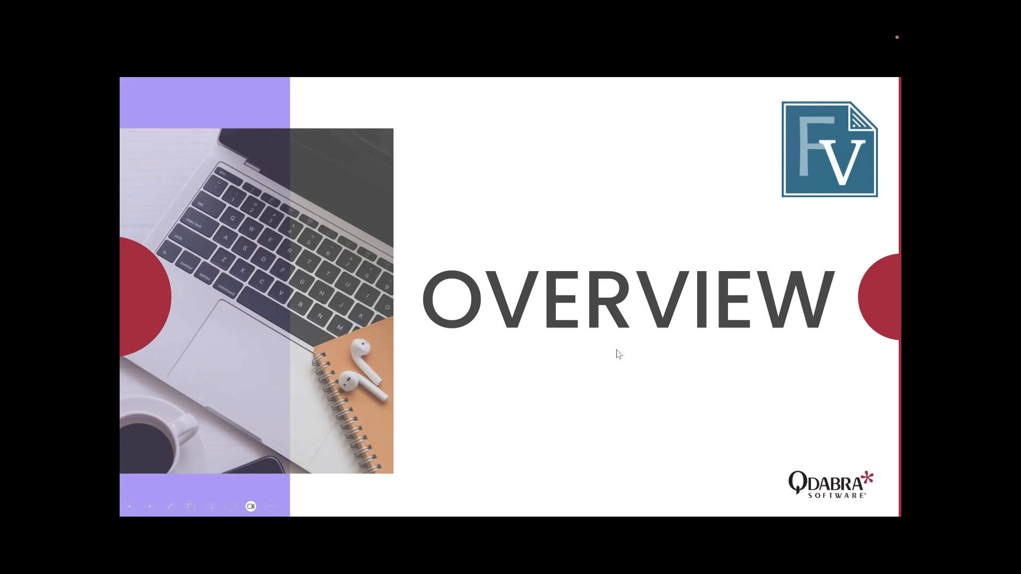
left_click(618, 355)
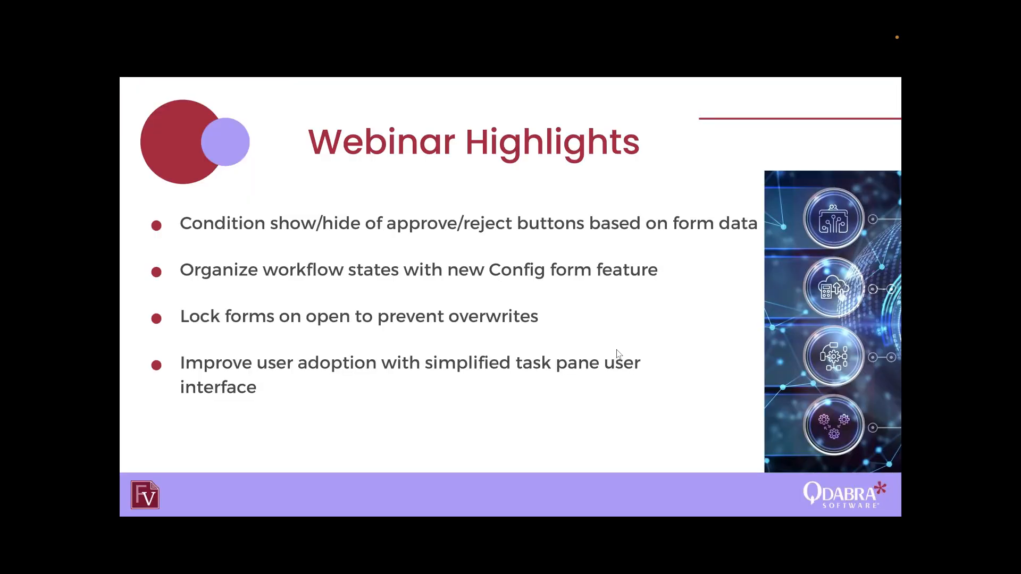
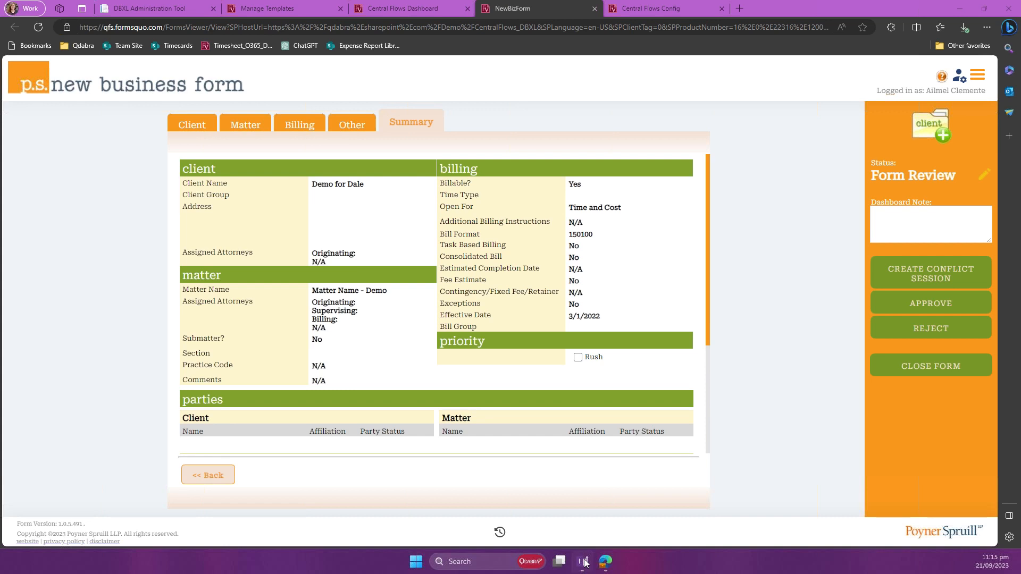
Step: Switch to the Expense Report Classic form open in InfoPath design mode and look through its sections down to the Submit button
left_click(584, 563)
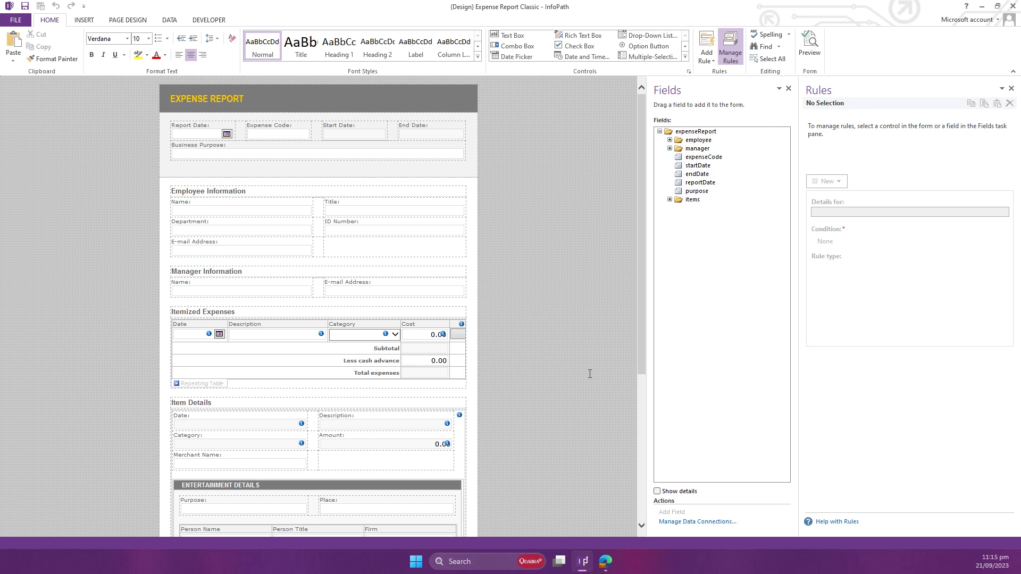
scroll(589, 373, "down", 5)
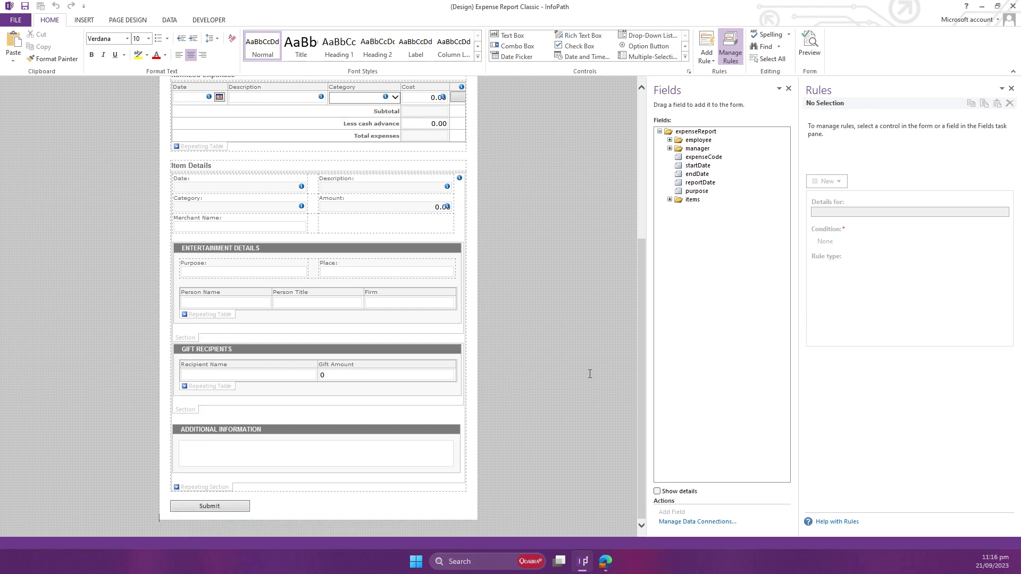
scroll(590, 373, "up", 4)
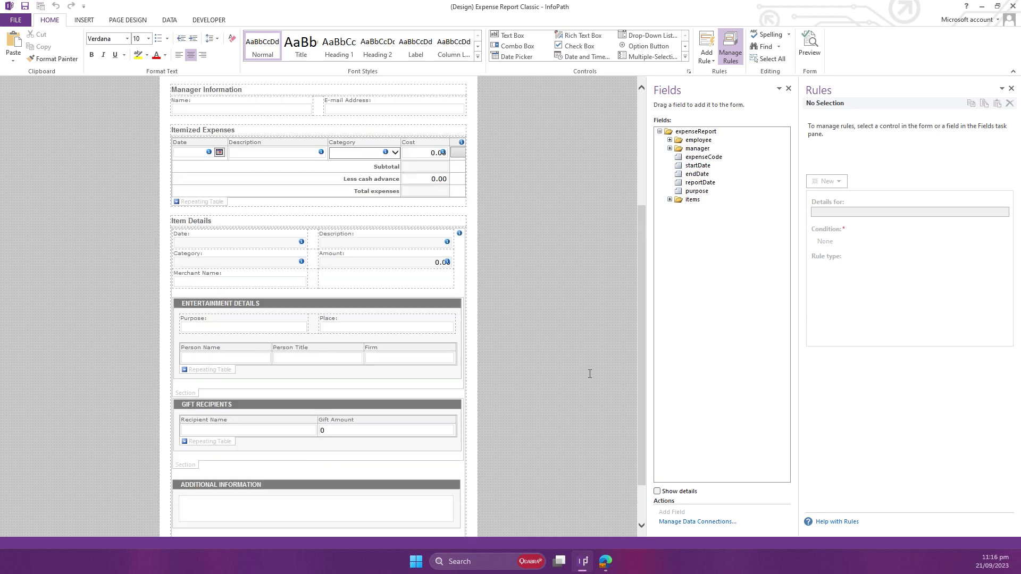
scroll(589, 373, "up", 1)
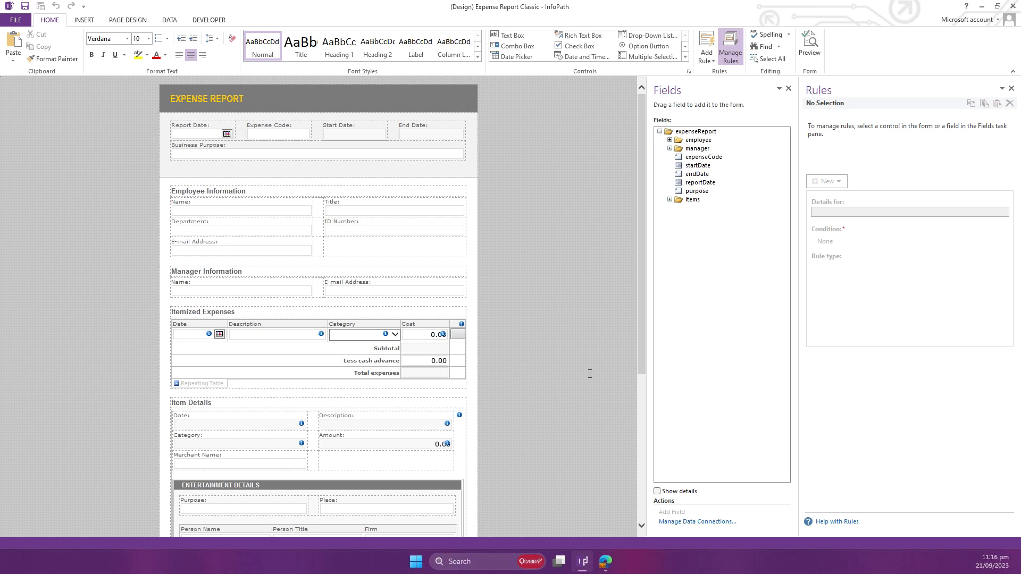
scroll(590, 373, "down", 5)
Step: Insert the CentralFlows custom control at the end of the form, below the Submit button
left_click(556, 453)
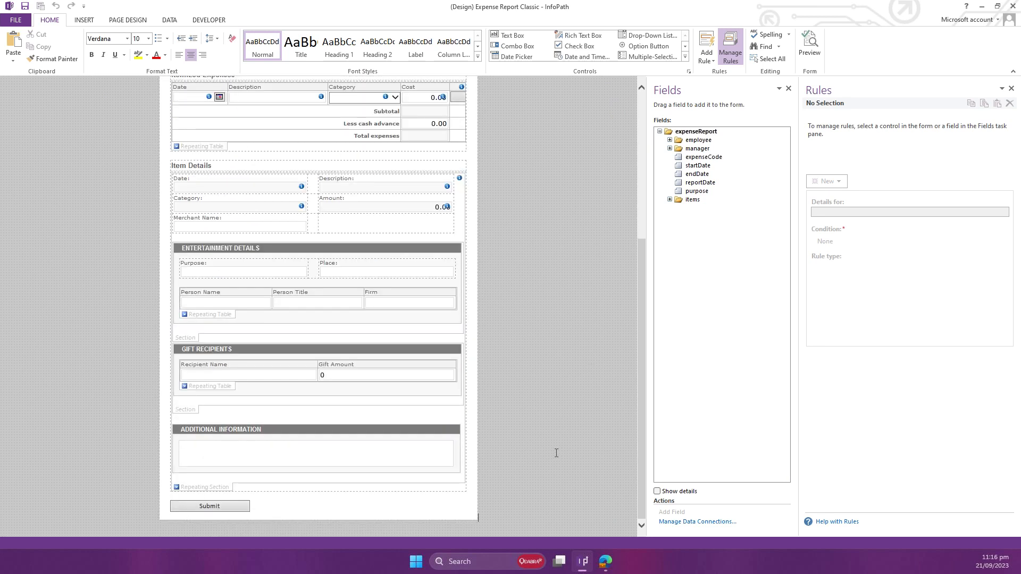
left_click(685, 56)
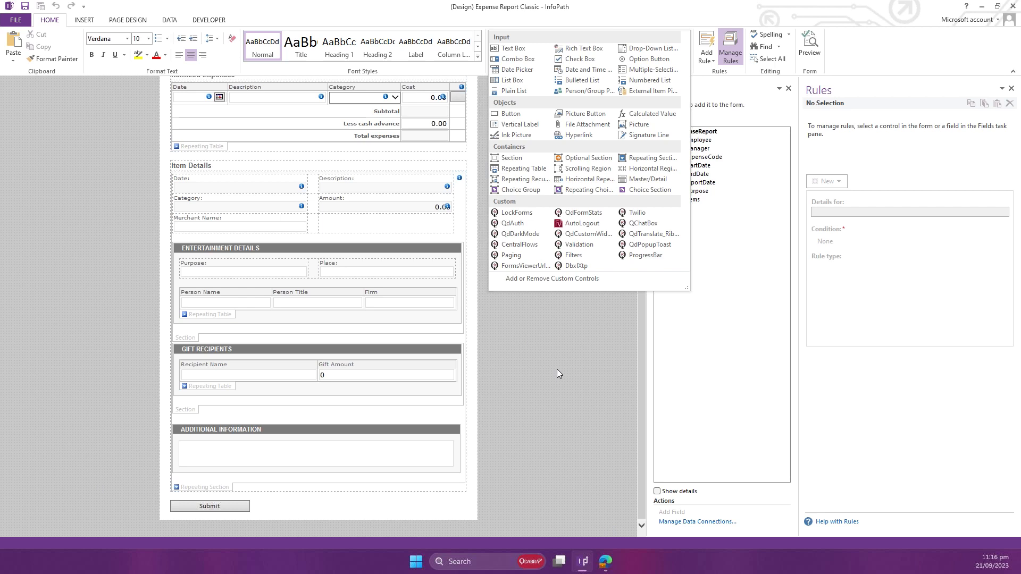
left_click(556, 404)
scroll(557, 406, "up", 5)
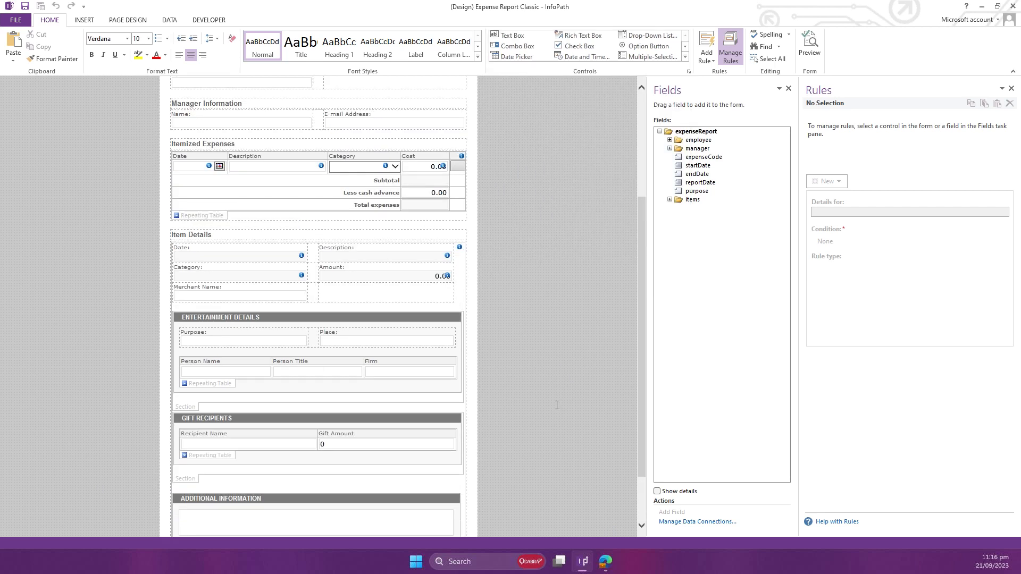
scroll(558, 407, "down", 5)
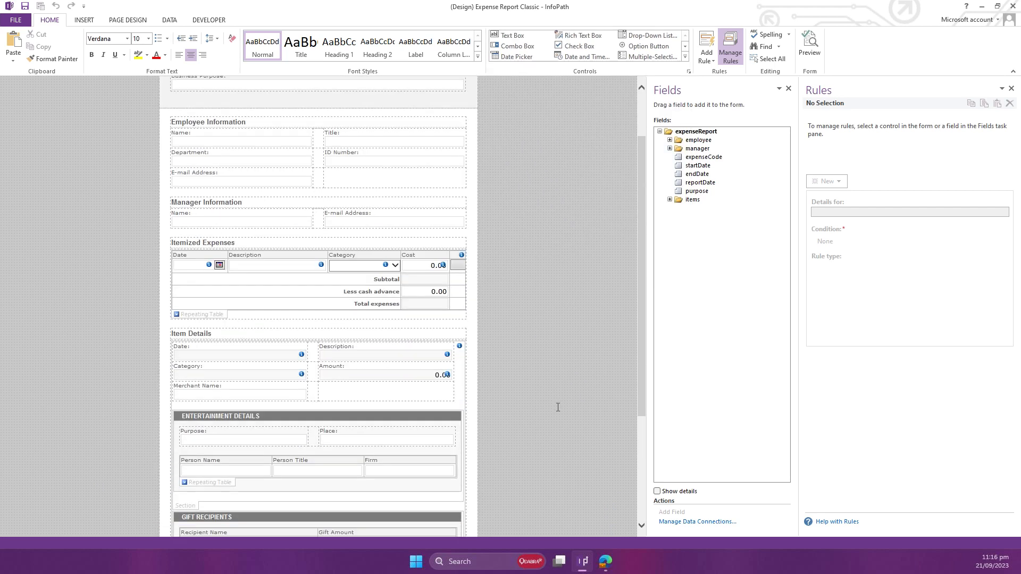
left_click(685, 56)
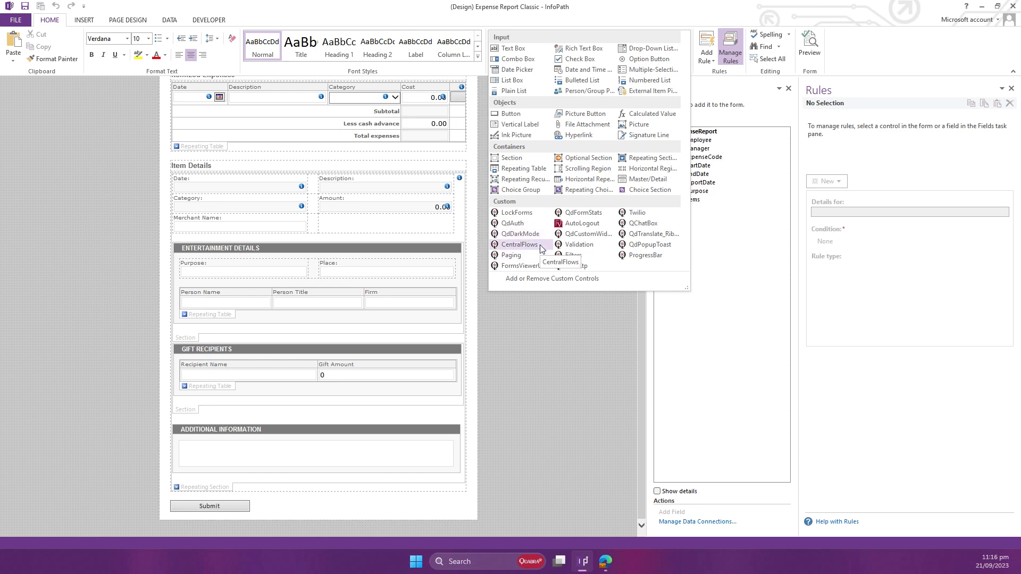
left_click(526, 432)
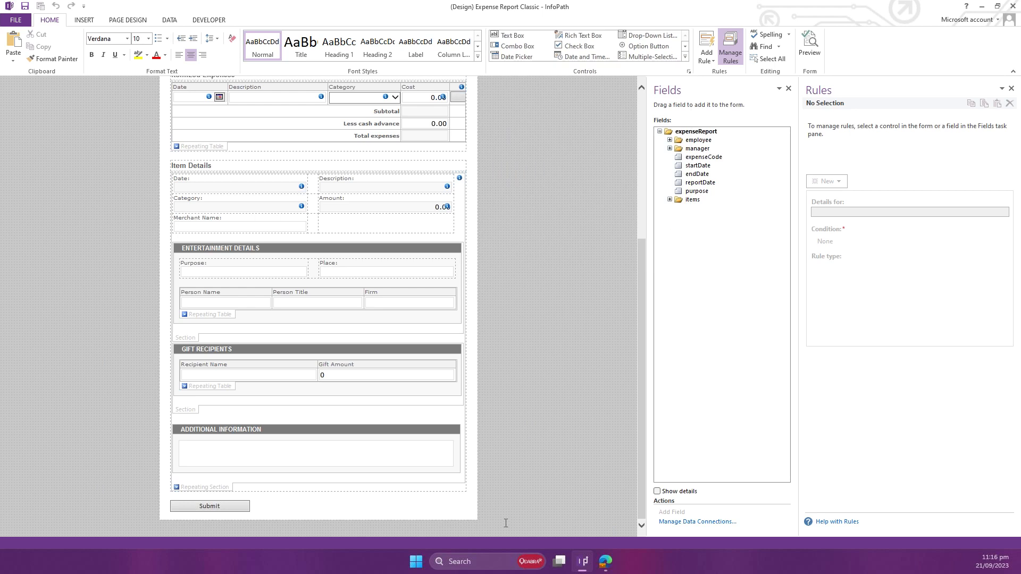
left_click(685, 56)
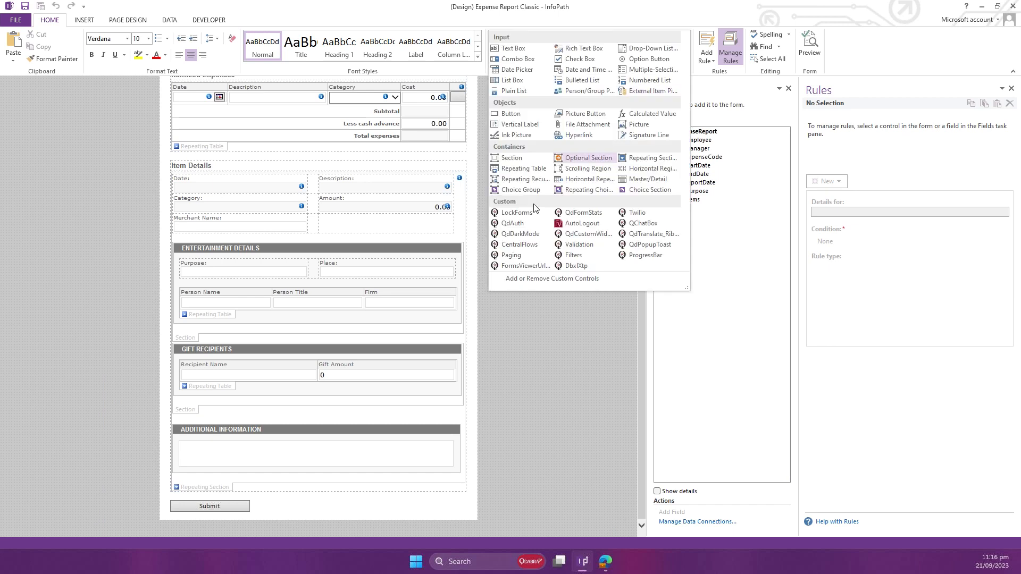
left_click(516, 246)
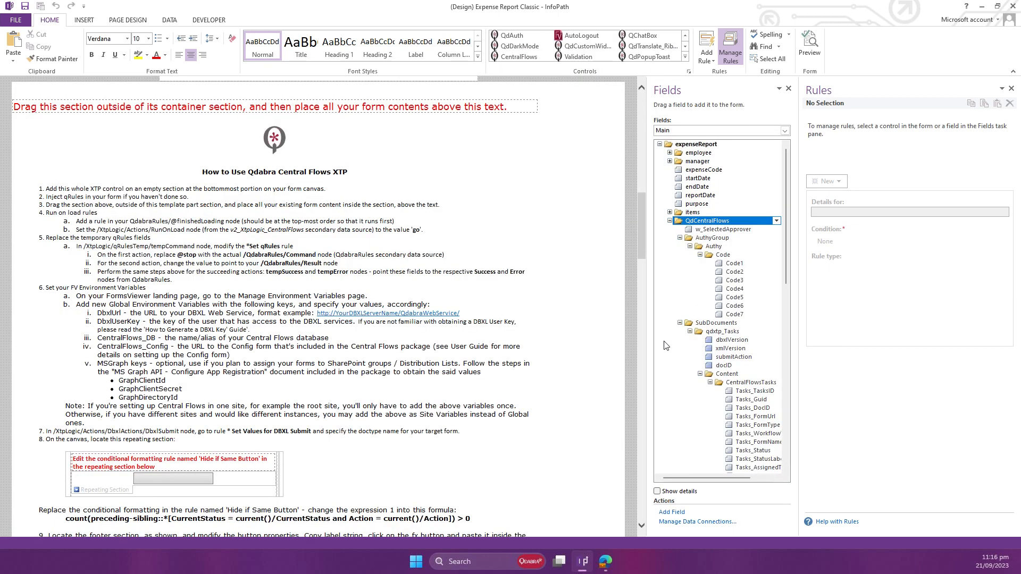
Step: Review the inserted Central Flows template from its Debug and history sections back up to the usage instructions
scroll(738, 251, "up", 5)
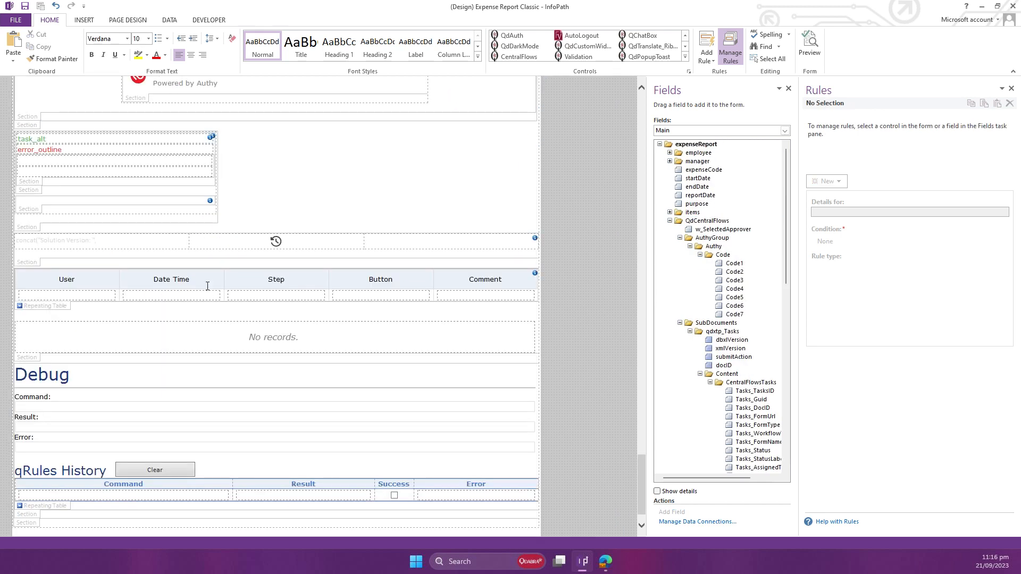
scroll(208, 286, "up", 1)
scroll(208, 286, "down", 3)
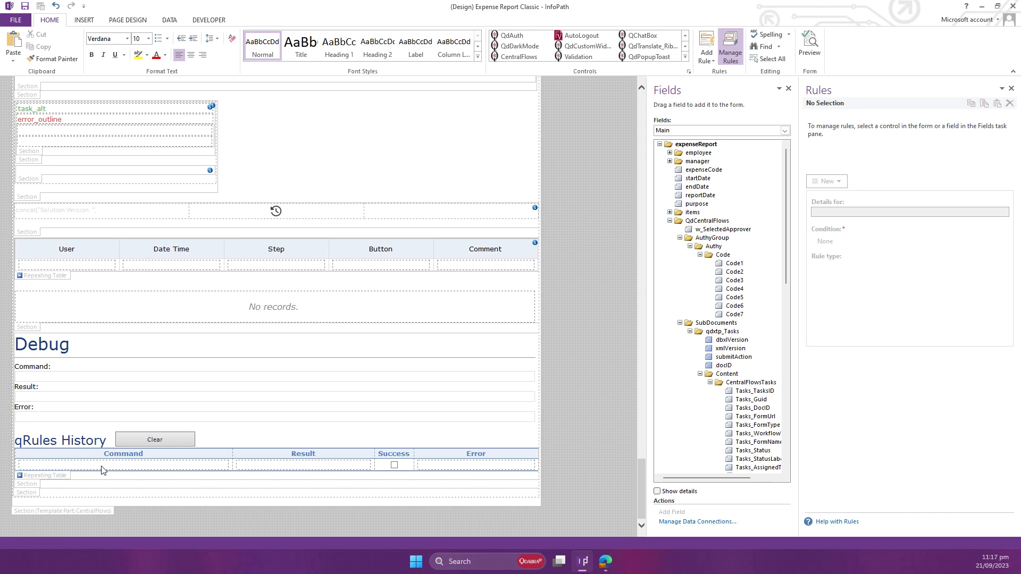
scroll(102, 470, "up", 15)
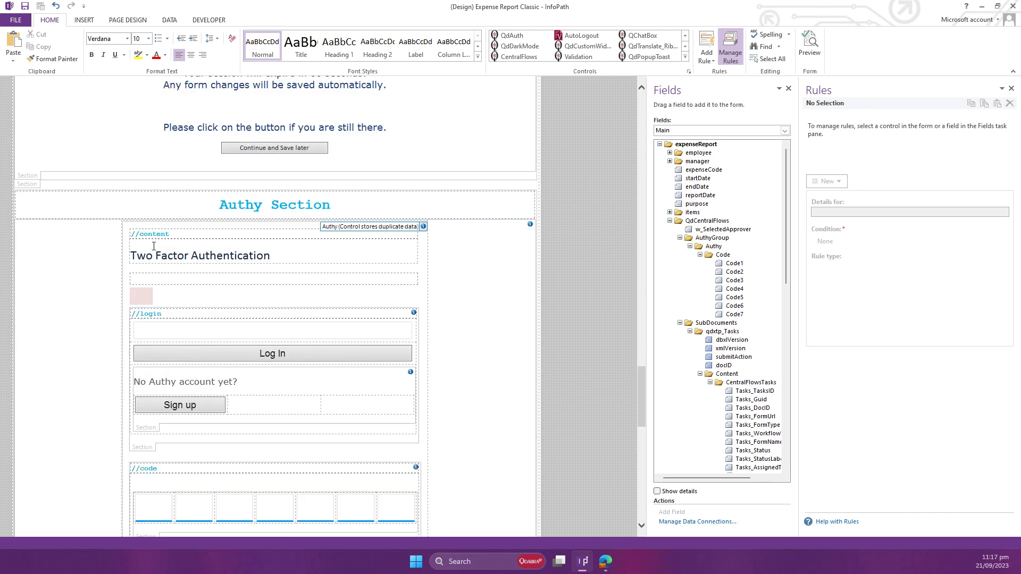
scroll(154, 246, "up", 8)
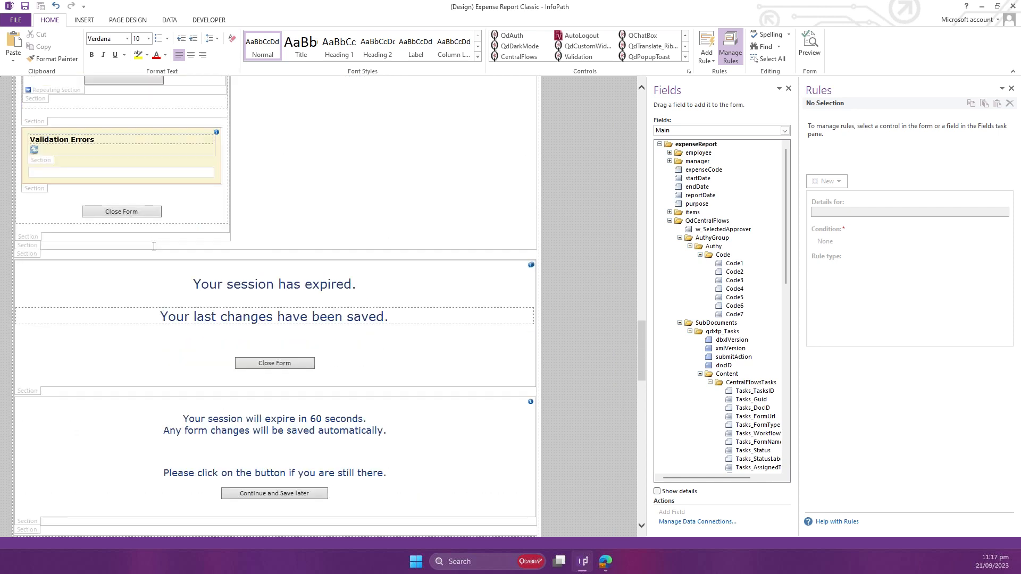
scroll(201, 372, "up", 3)
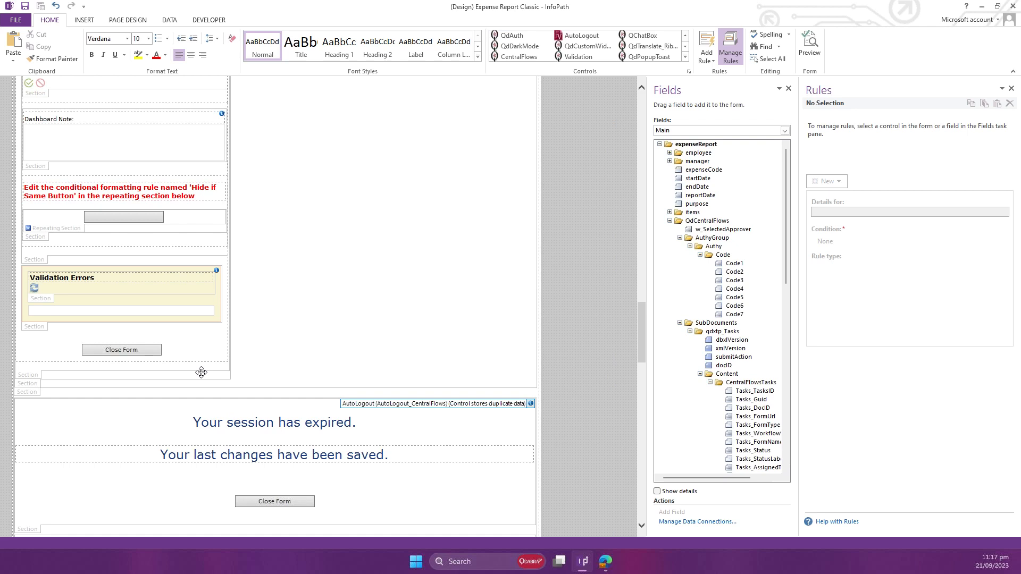
scroll(201, 373, "up", 15)
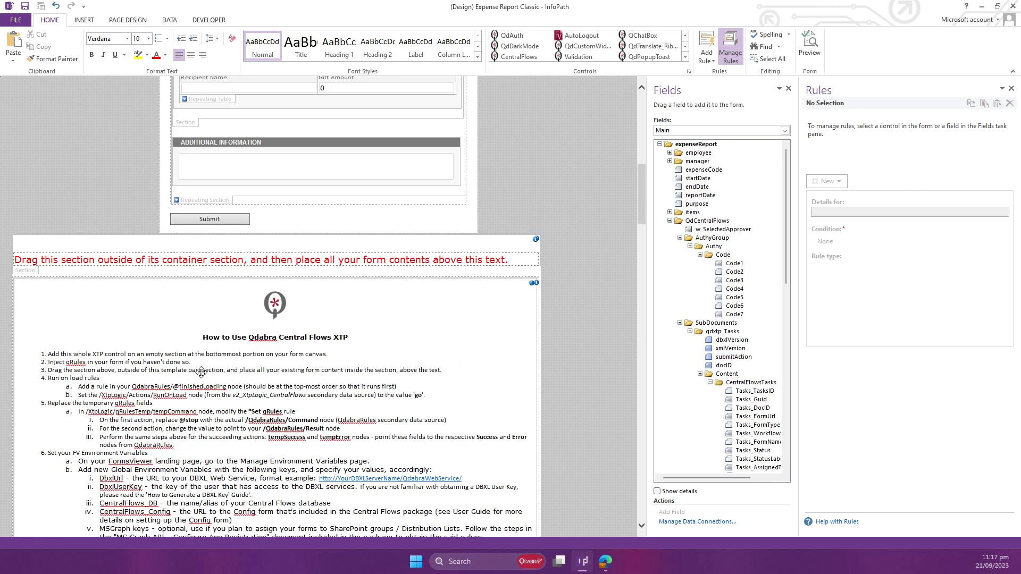
Step: Move the red-text section out of its container section to just below the expense report content
scroll(201, 372, "up", 3)
left_click(33, 407)
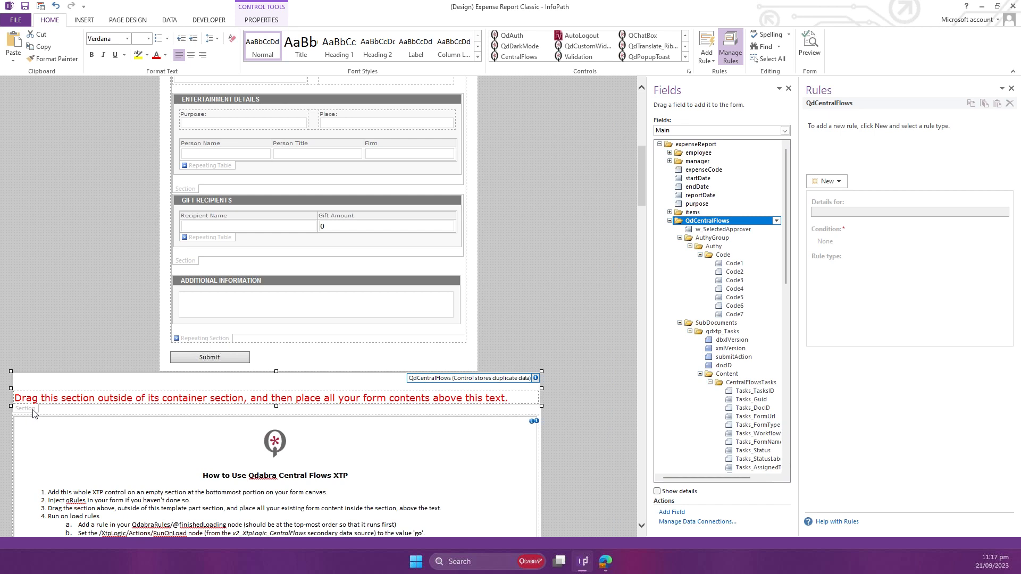
left_click_drag(33, 410, 556, 333)
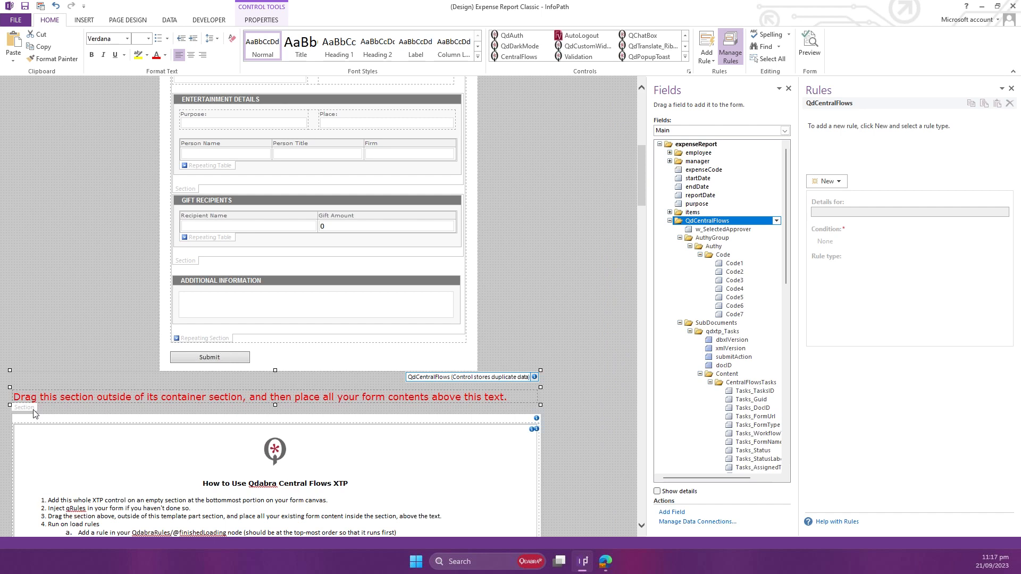
left_click(50, 376)
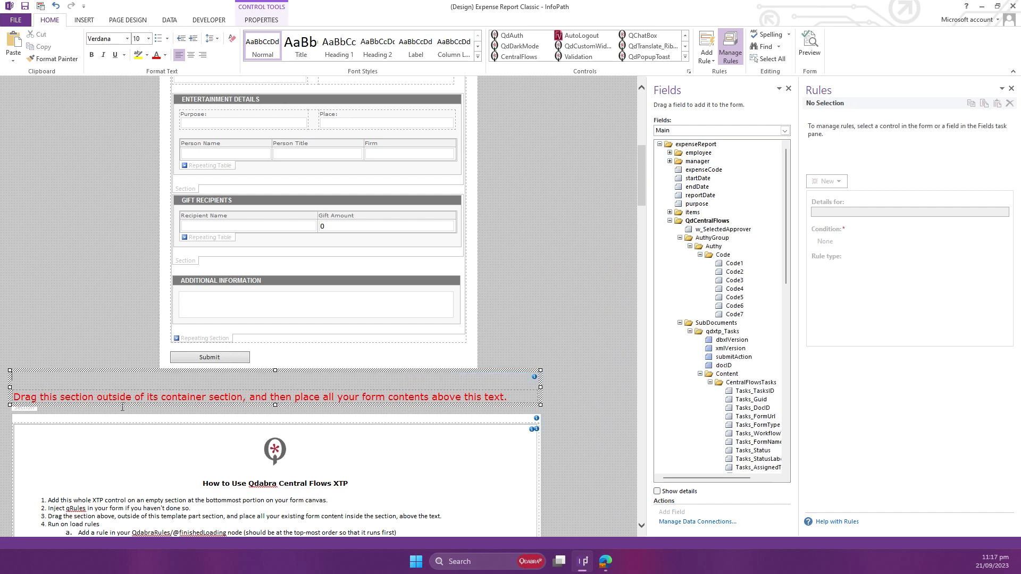
Step: Move the entire expense report content into the QdCentralFlows section above the red text, and select that section
scroll(152, 252, "up", 2)
scroll(153, 252, "up", 3)
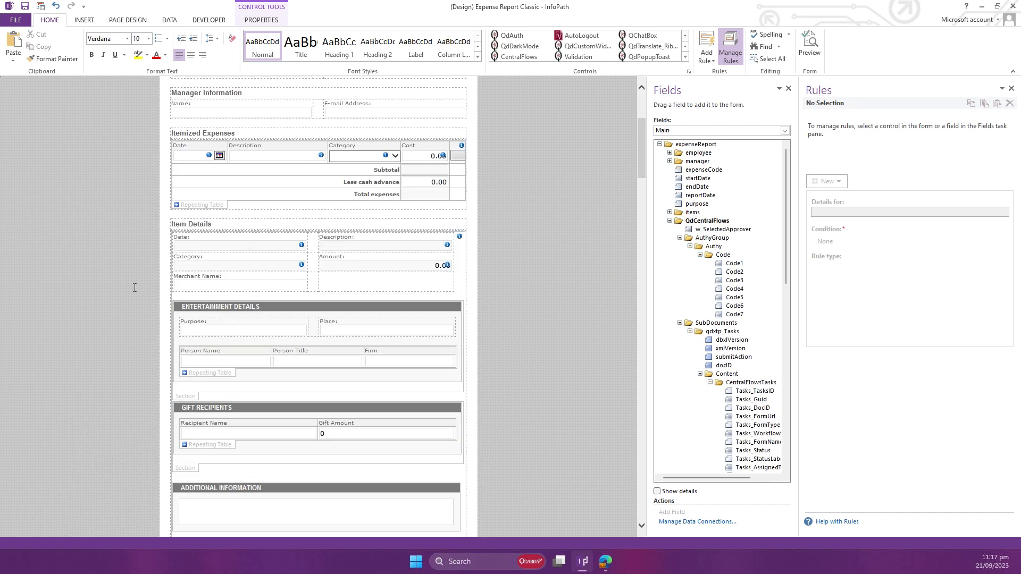
scroll(132, 289, "down", 5)
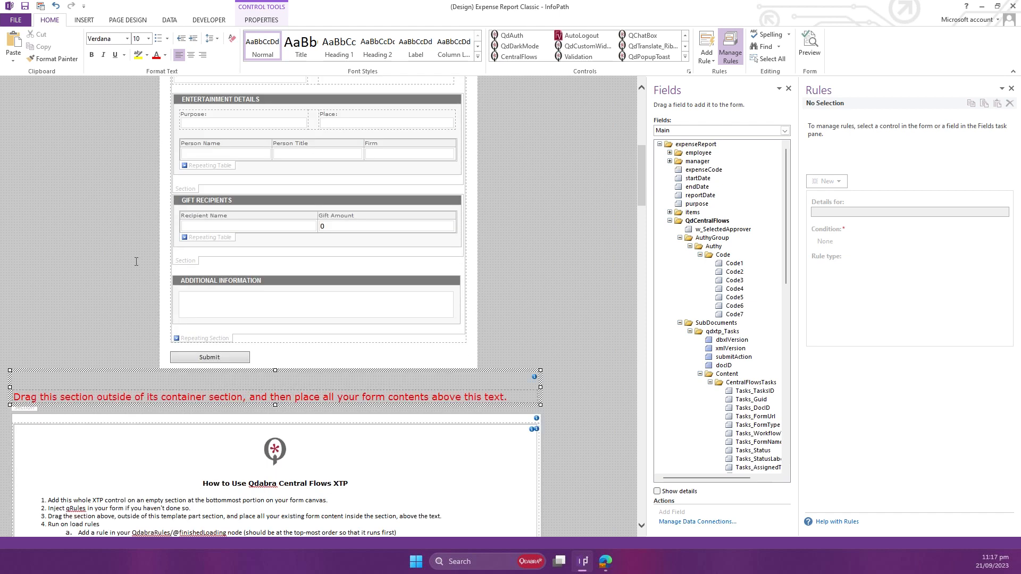
left_click(109, 170)
scroll(110, 170, "up", 10)
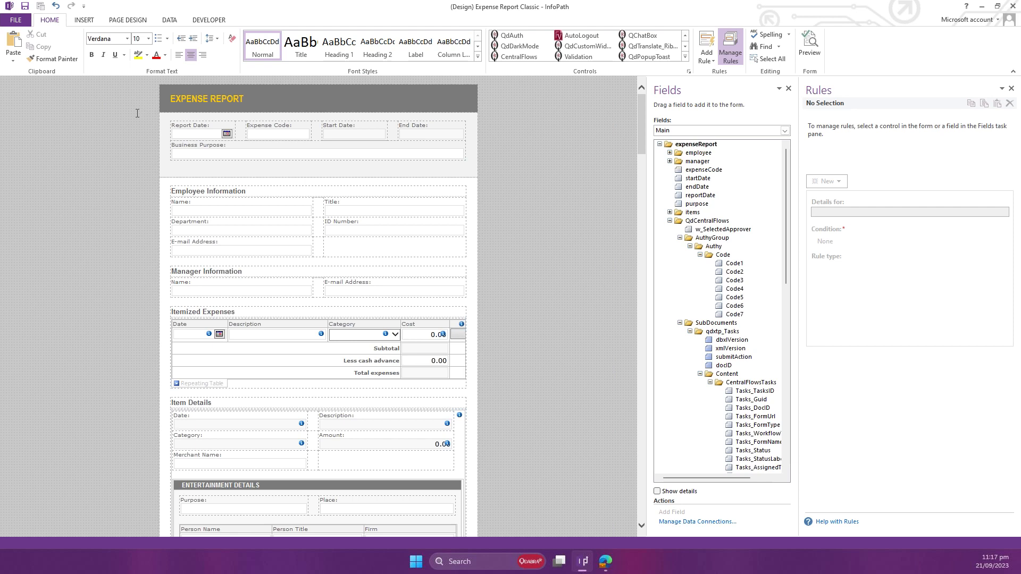
key("ctrl+a")
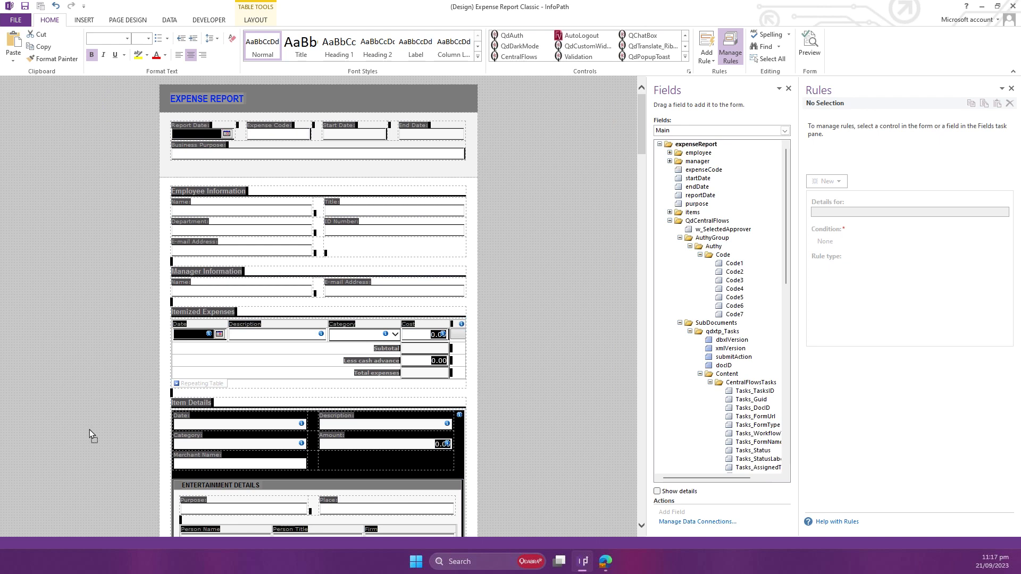
scroll(85, 533, "down", 6)
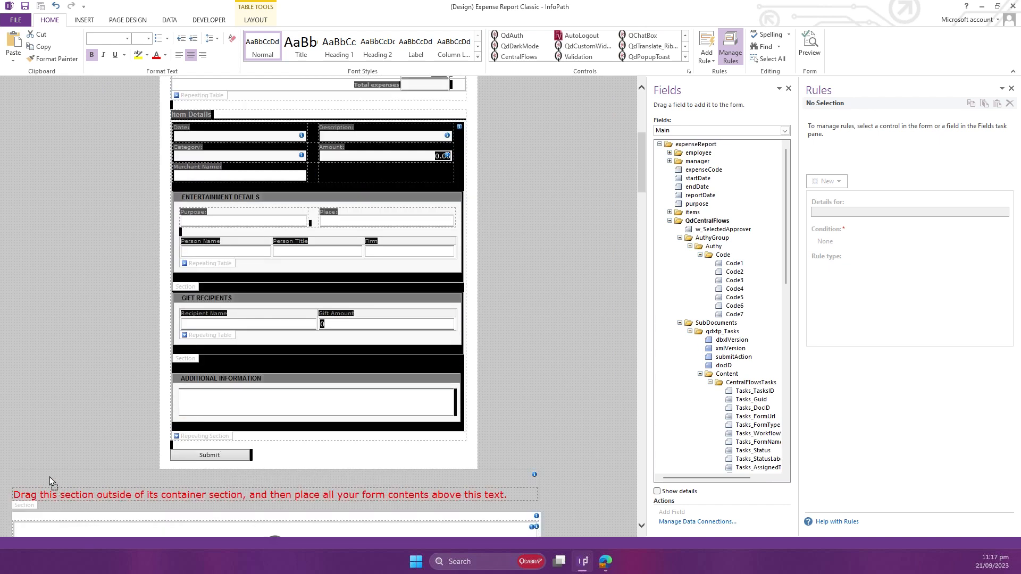
scroll(49, 476, "down", 8)
left_click(240, 355)
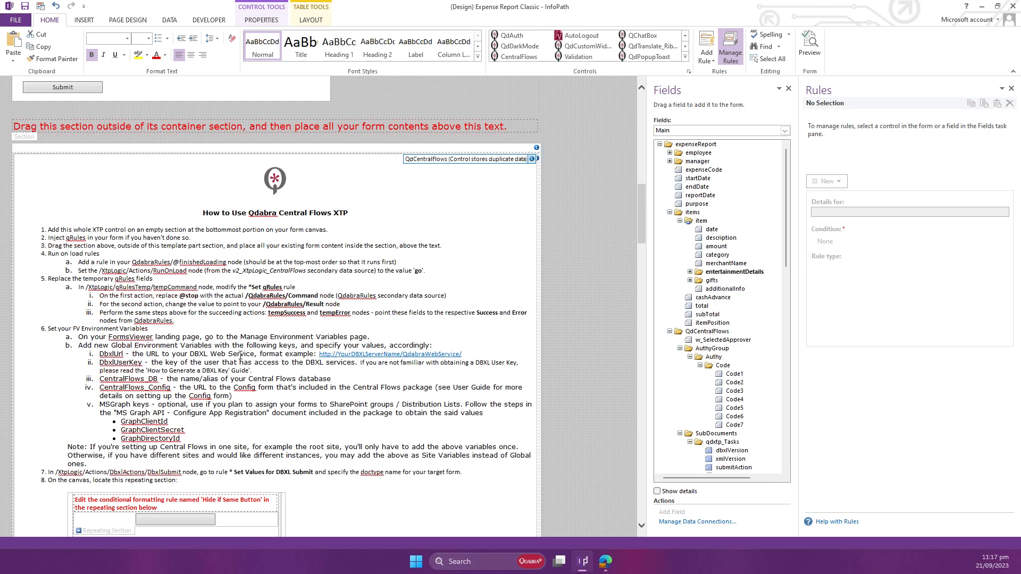
scroll(237, 353, "up", 8)
scroll(125, 422, "down", 8)
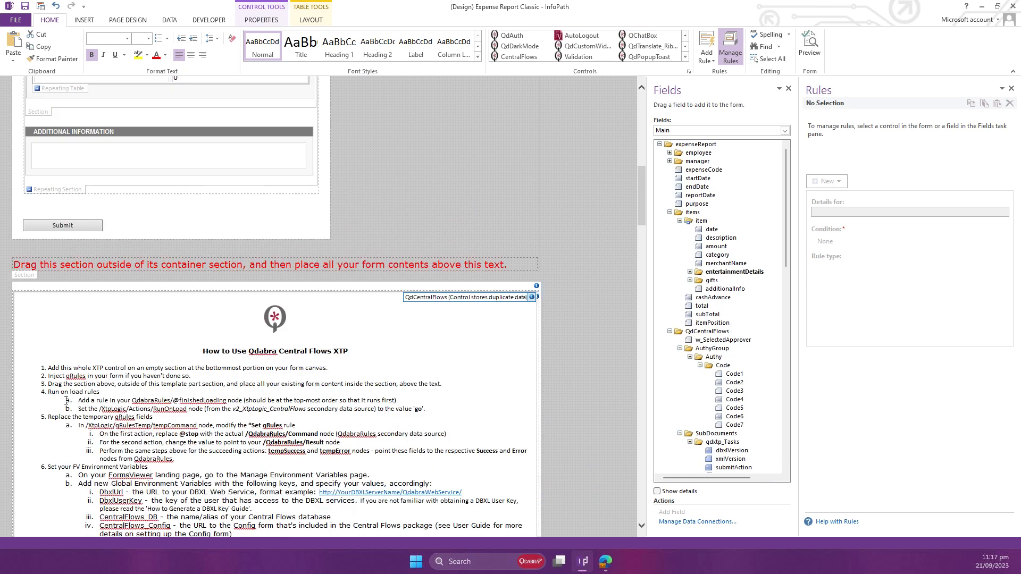
scroll(28, 277, "up", 2)
left_click(27, 277)
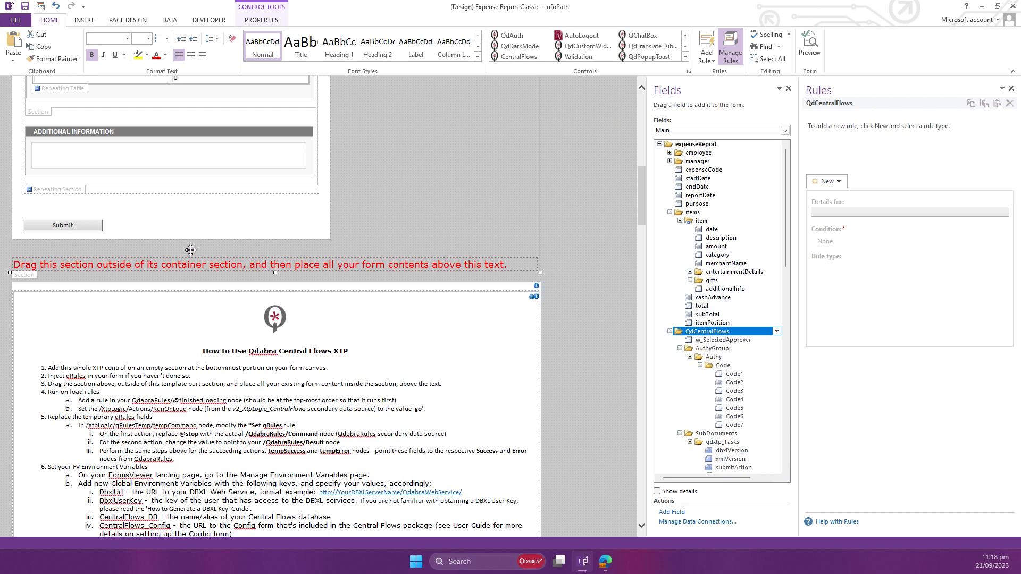
Step: Delete the EXPENSE REPORT title row at the start of the form
scroll(190, 250, "up", 12)
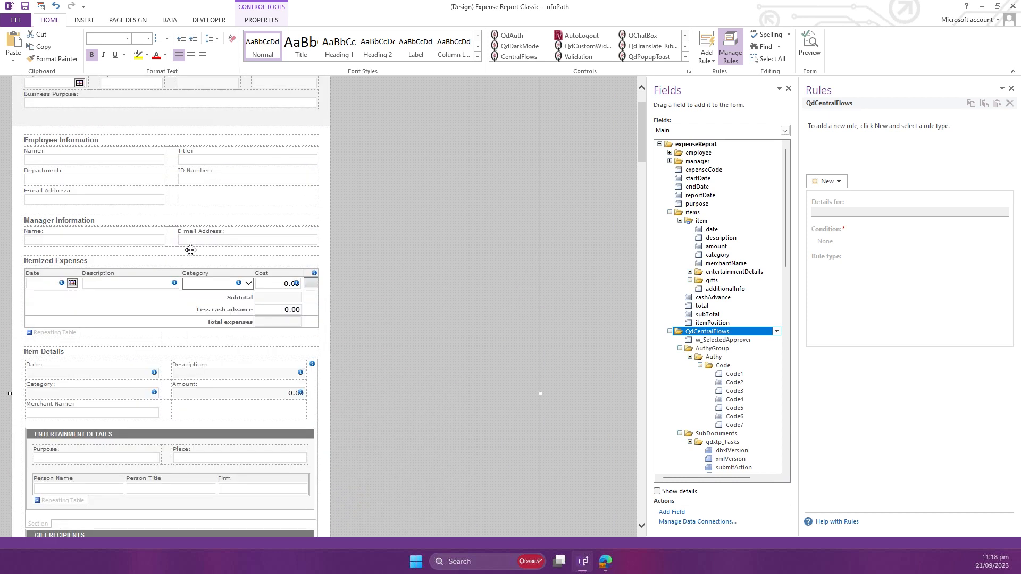
scroll(190, 250, "up", 3)
left_click(41, 108)
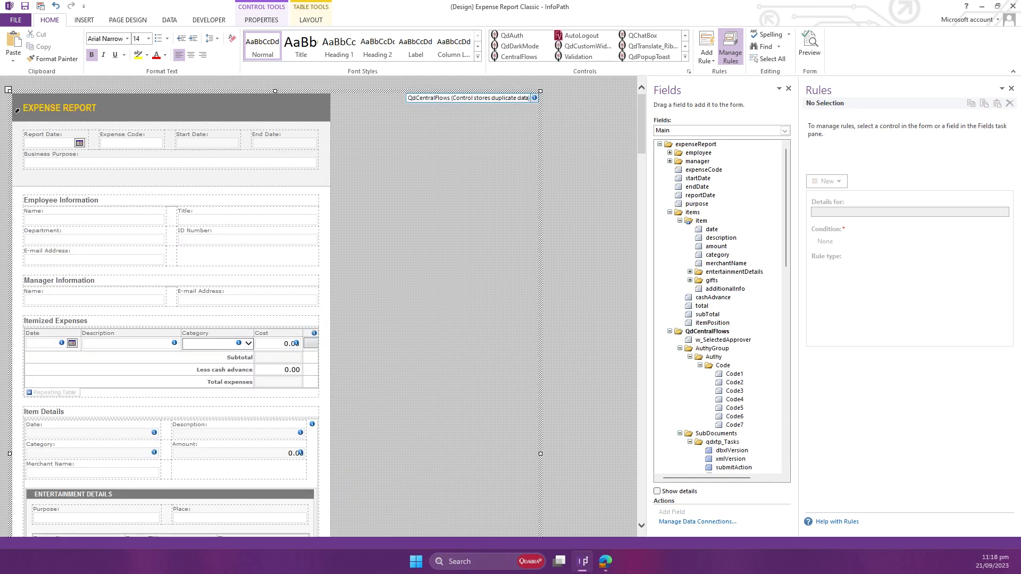
left_click(17, 110)
key("Delete")
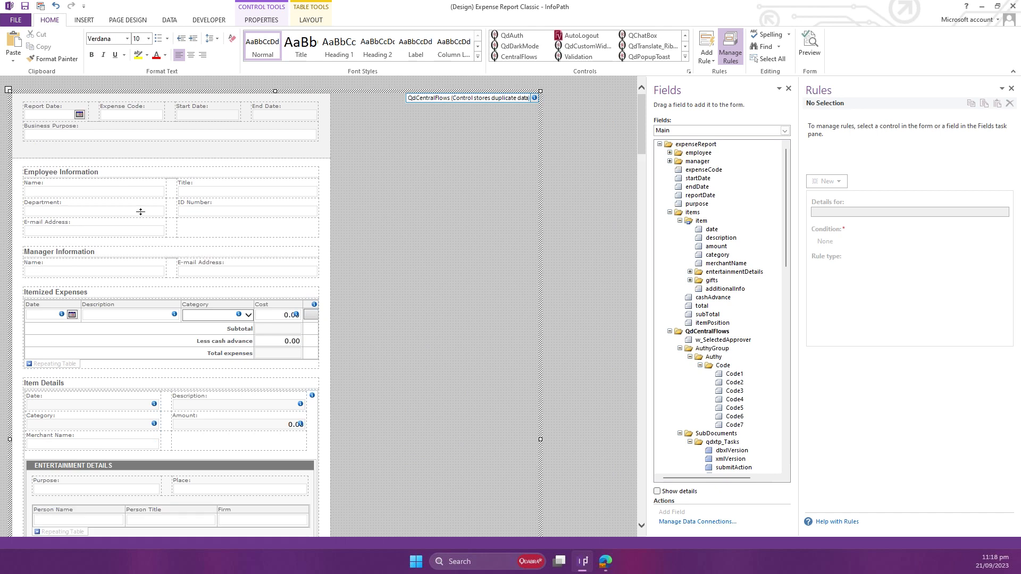
Step: Replace the My FormName title in the XtpLogic header section with "Expense Report - Demo"
scroll(176, 314, "down", 8)
scroll(176, 315, "down", 15)
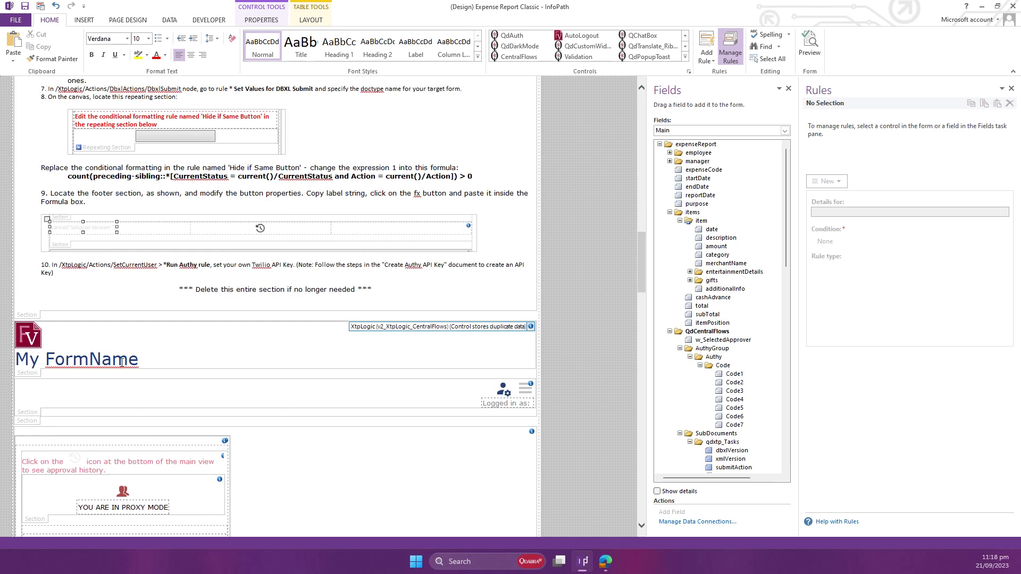
triple_click(28, 366)
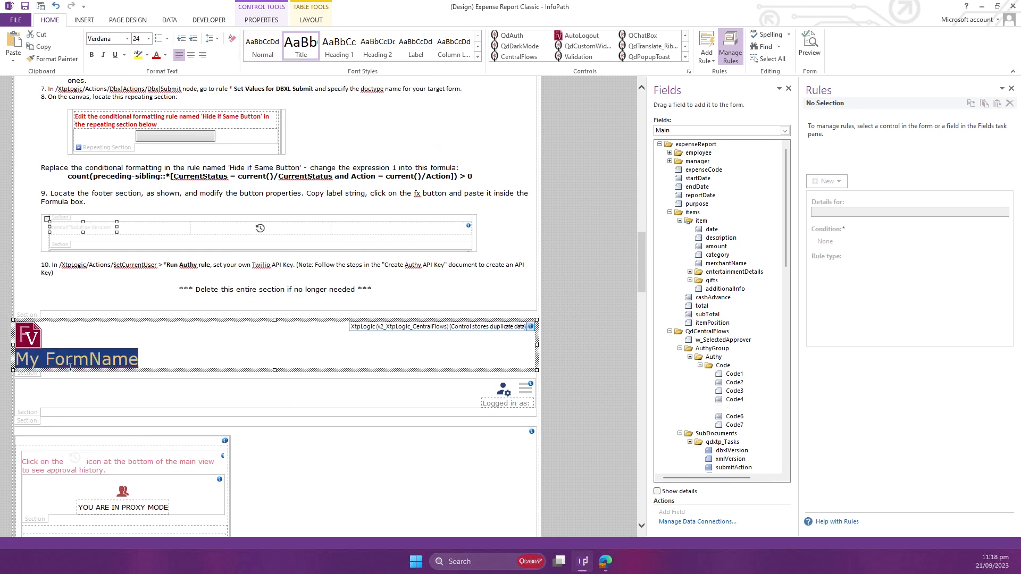
type("Expense")
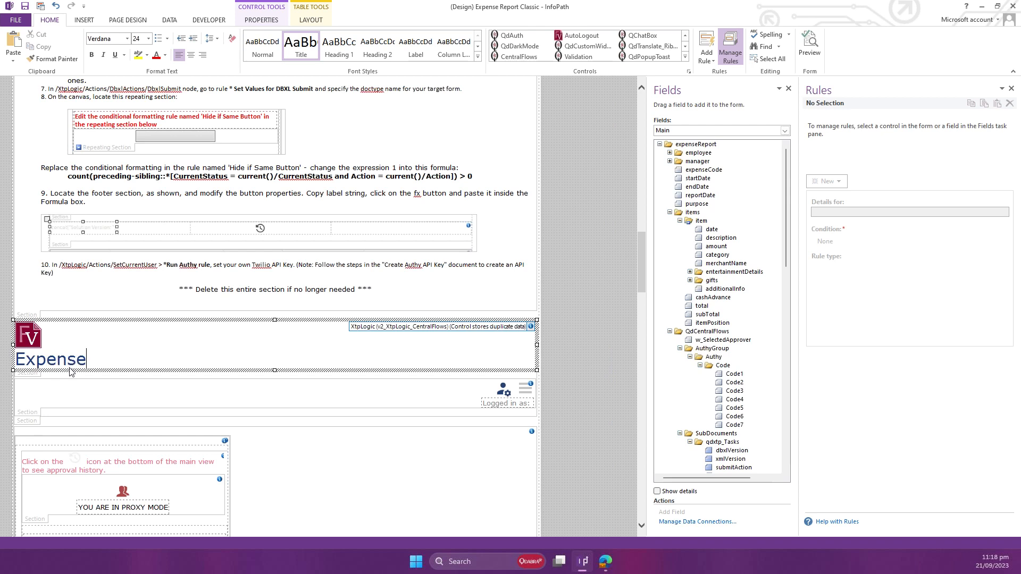
type(" Report - Demo")
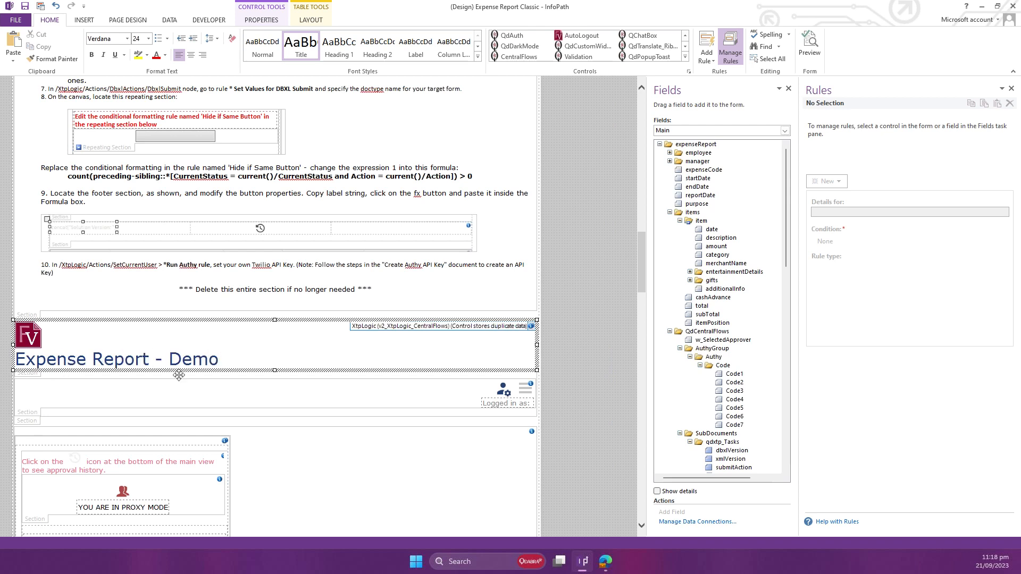
Step: Delete the Submit button and its leftover blank space at the end of the expense report content
scroll(179, 375, "up", 2)
scroll(190, 263, "up", 5)
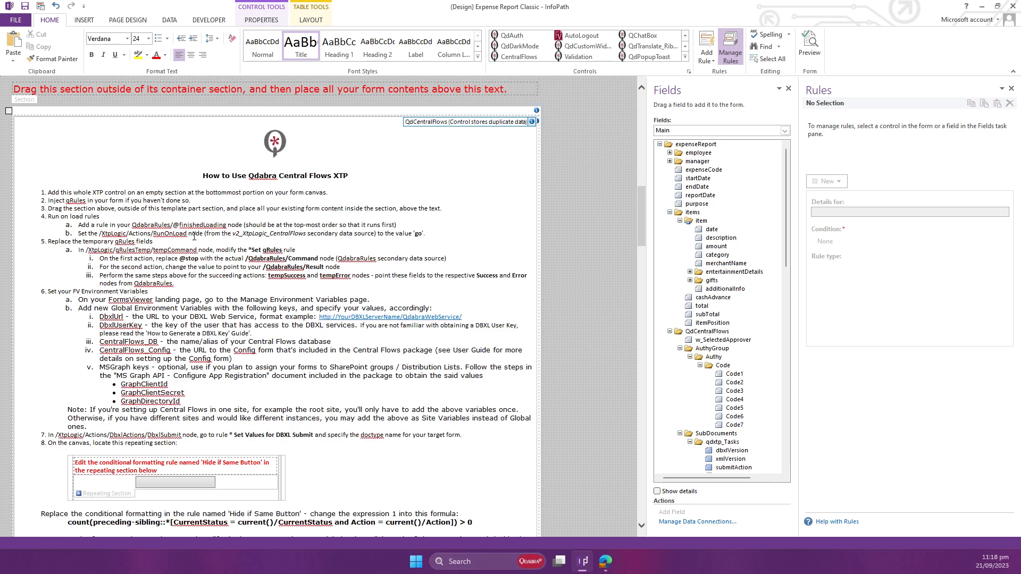
scroll(194, 237, "up", 3)
left_click(75, 192)
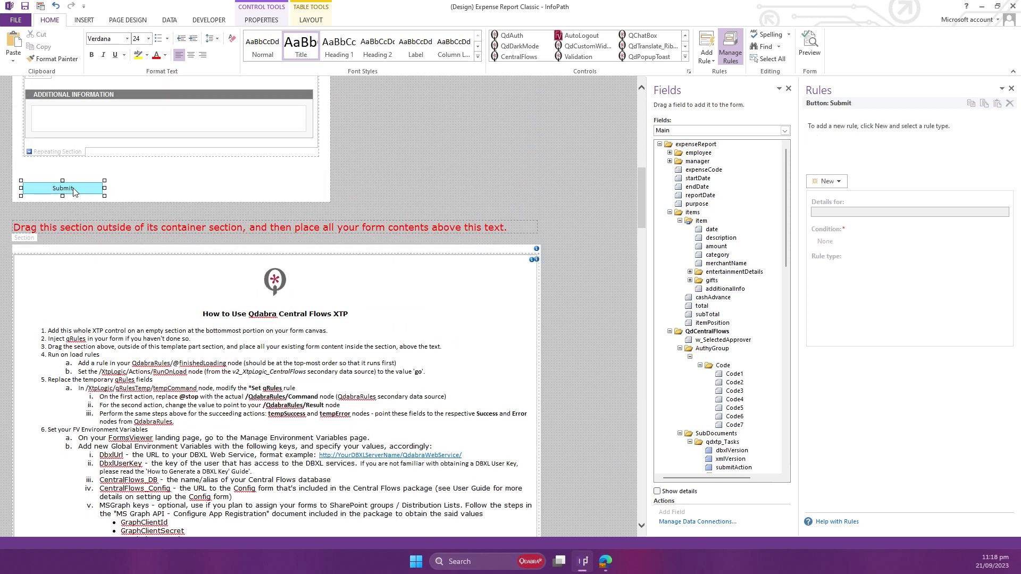
key("Delete")
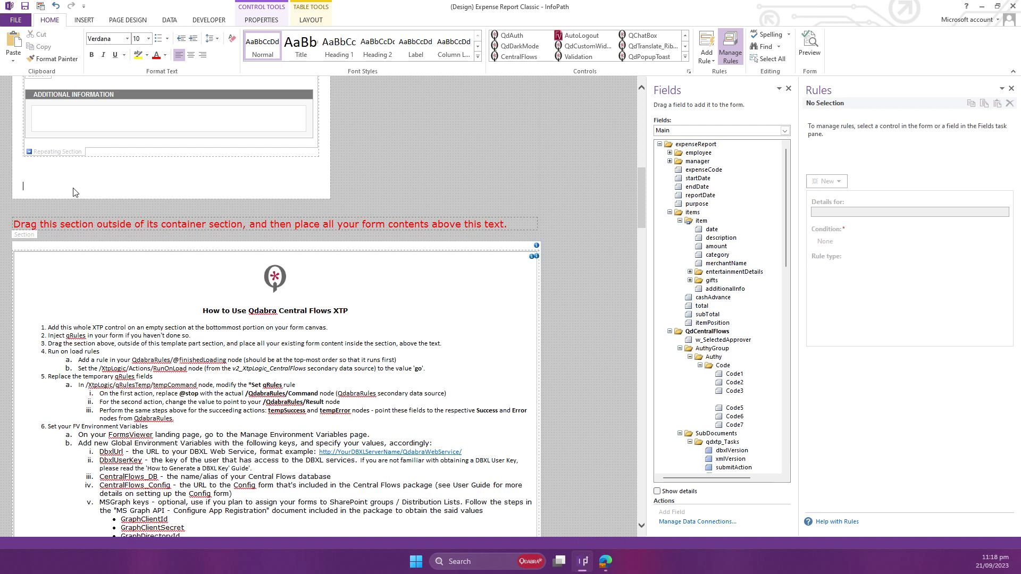
key("BackSpace")
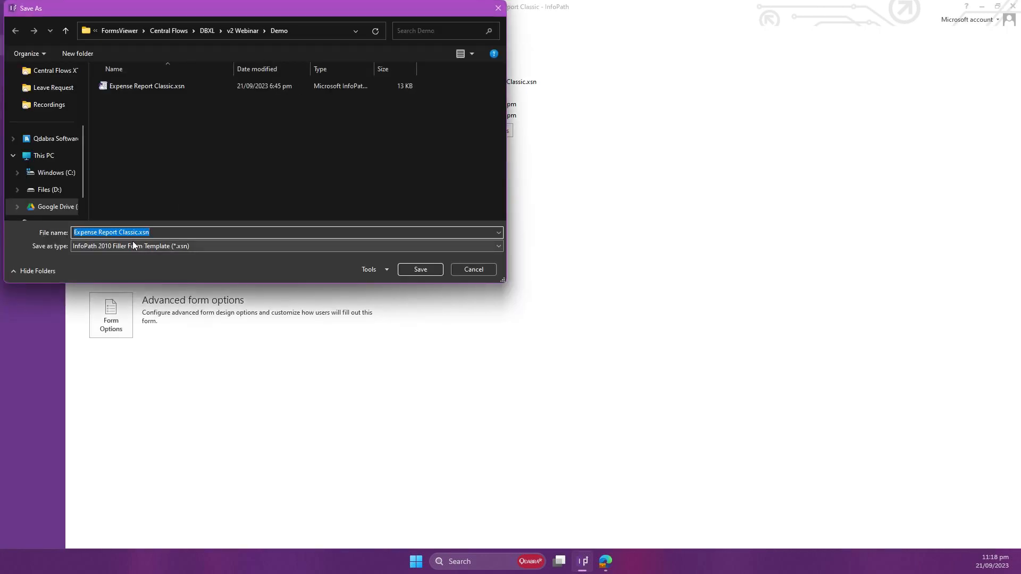
Step: Save the form template in the Demo folder as "Expense Report Classic - Demo.xsn"
left_click(137, 232)
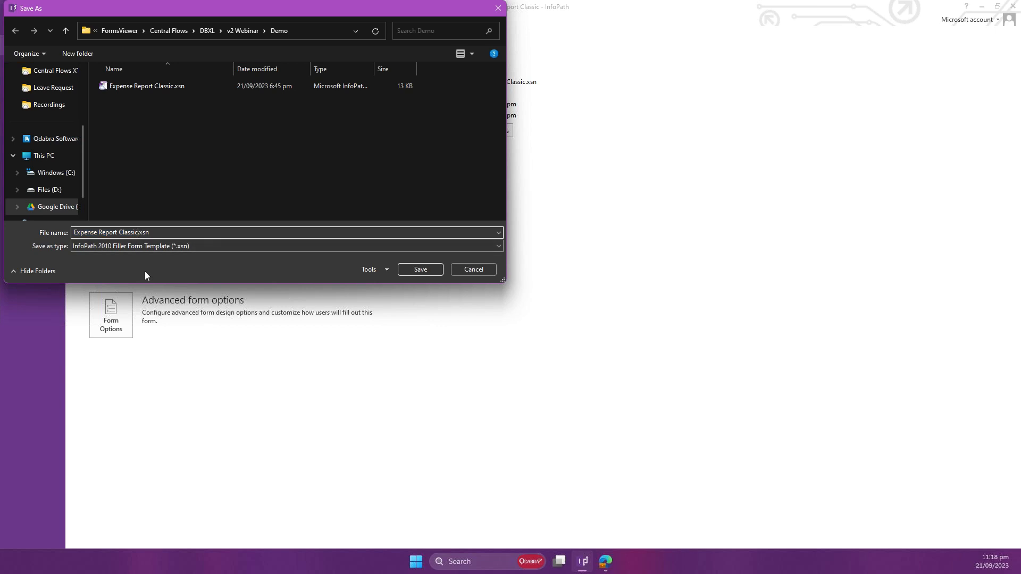
type("- Demo")
key("Return")
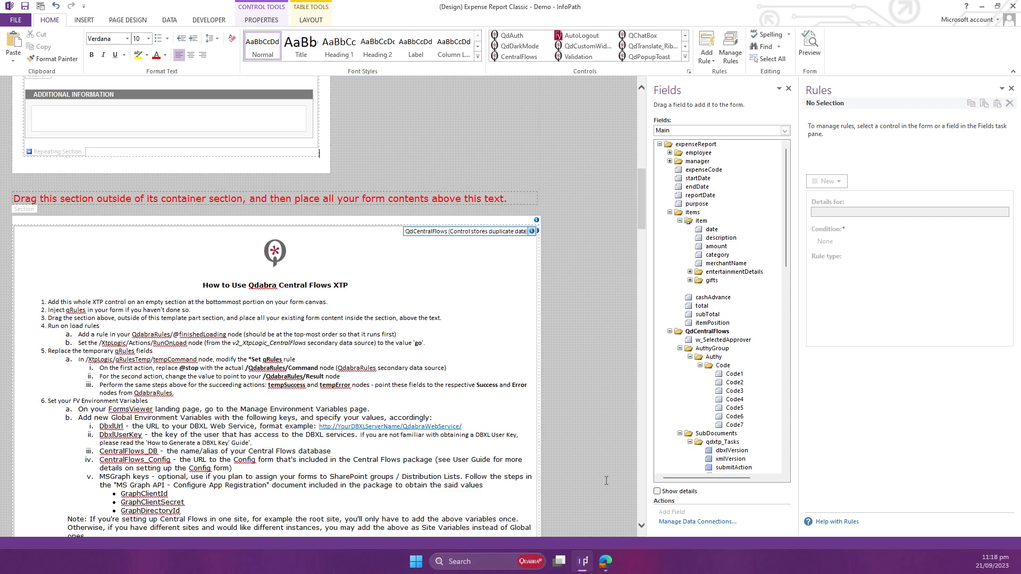
Step: Switch to Microsoft Edge and start uploading a new template from the FormsViewer Manage Templates page
left_click(608, 561)
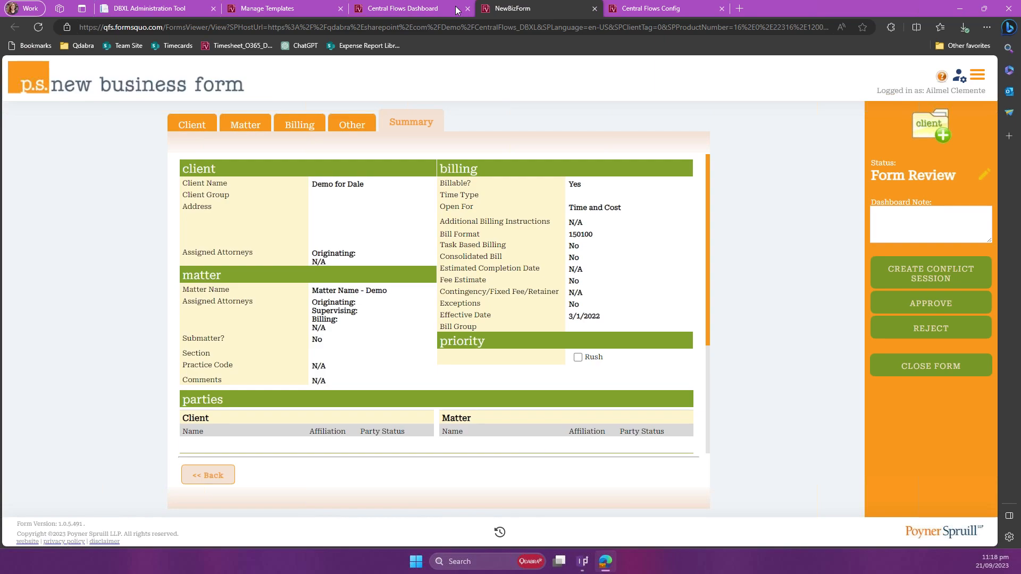
left_click(319, 10)
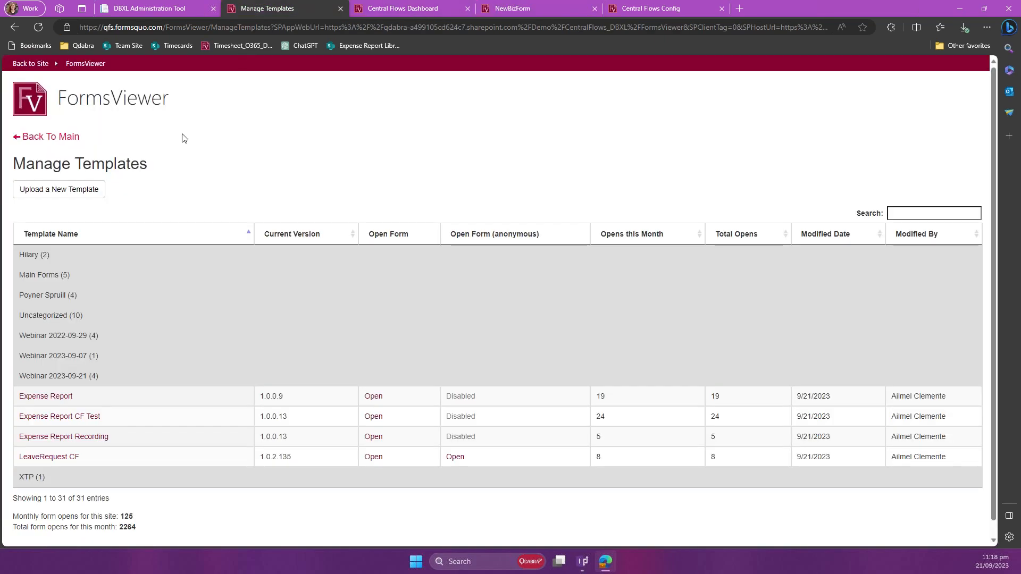
left_click(88, 189)
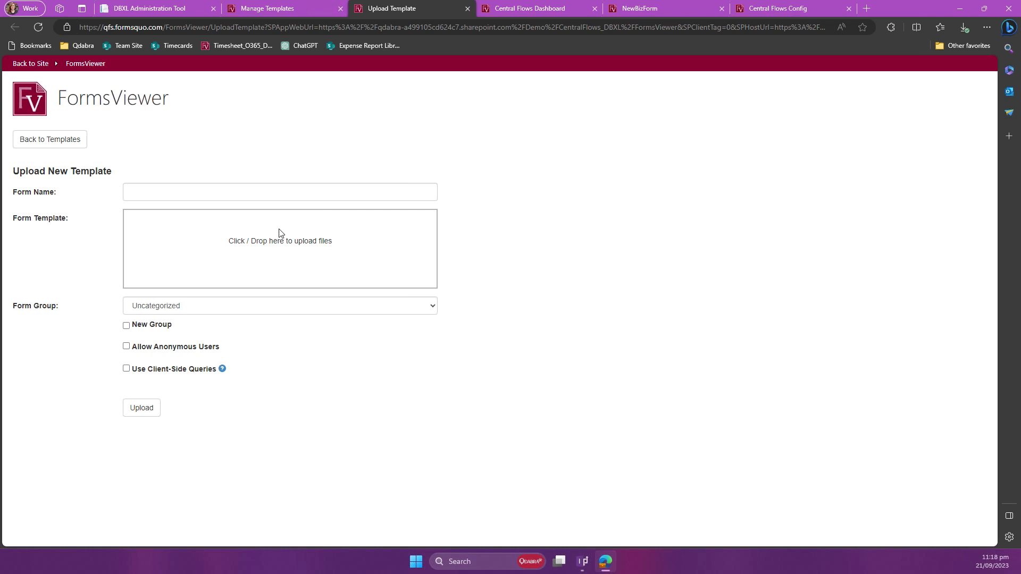
Step: Choose "Expense Report Classic - Demo.xsn" from the v2 Webinar\Demo folder as the form template file
left_click(279, 232)
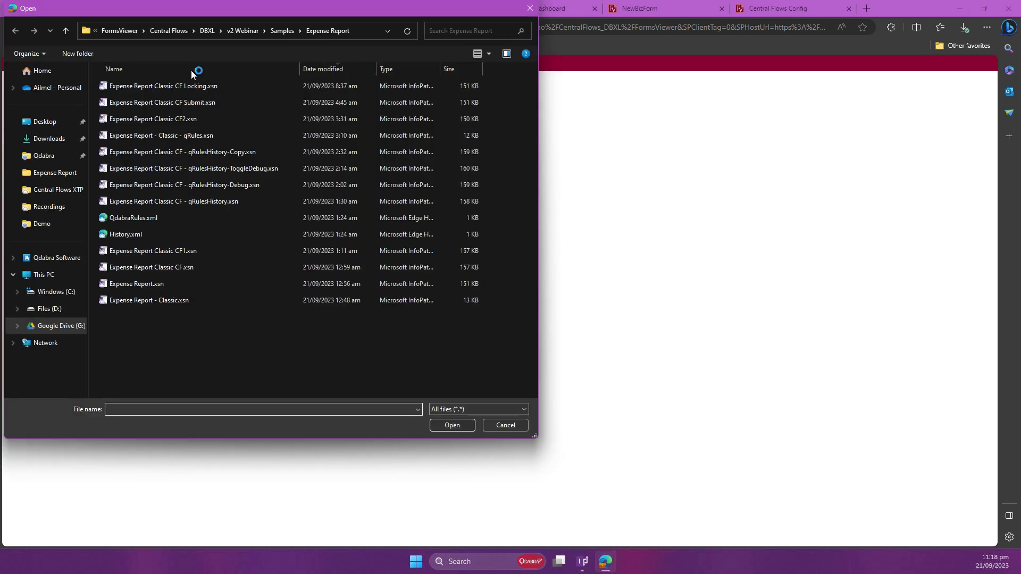
left_click(245, 32)
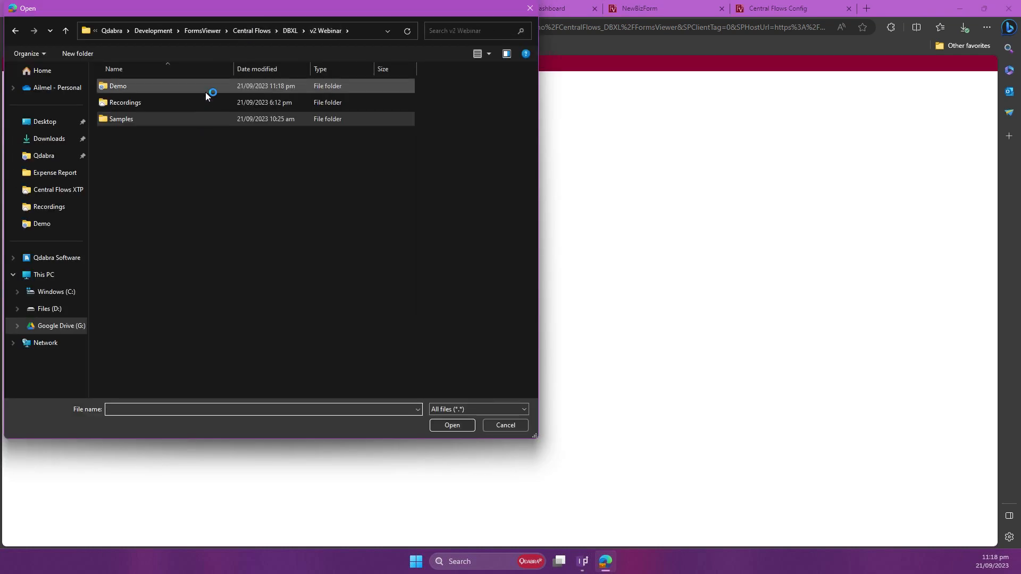
double_click(205, 91)
left_click(254, 69)
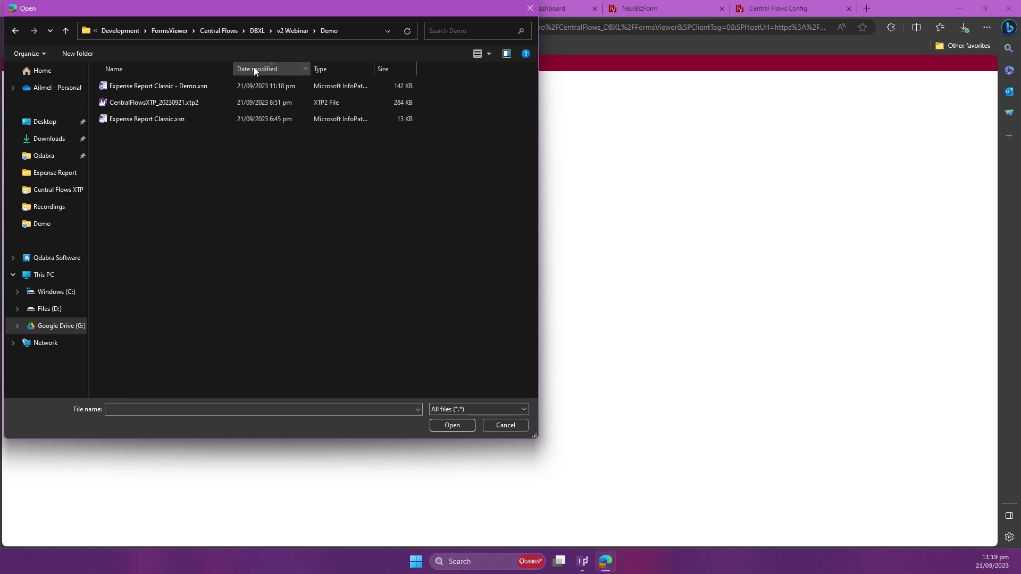
double_click(243, 82)
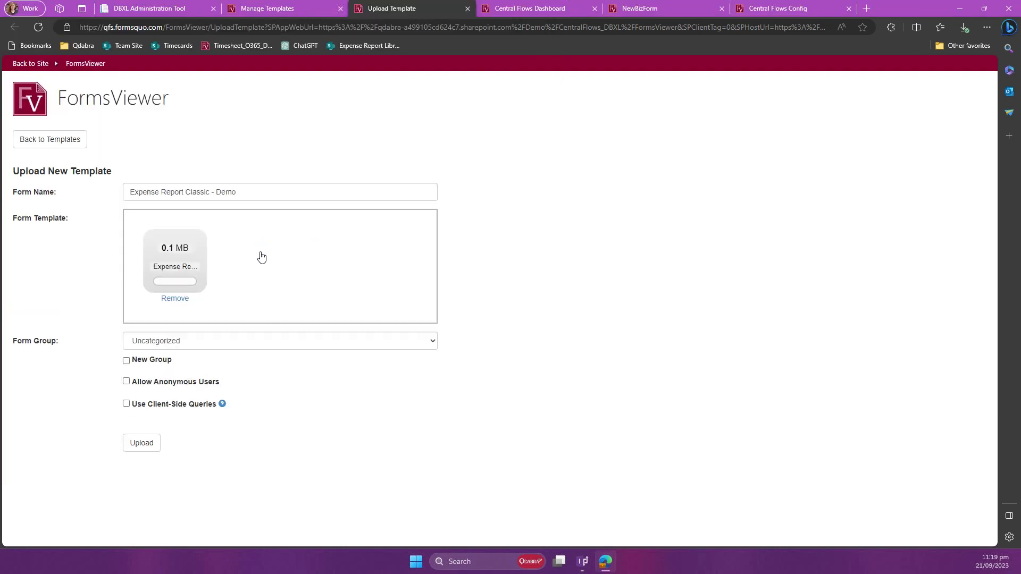
Step: Assign the template to the Webinar 2023-09-21 form group, allow anonymous users, and upload it
left_click(208, 343)
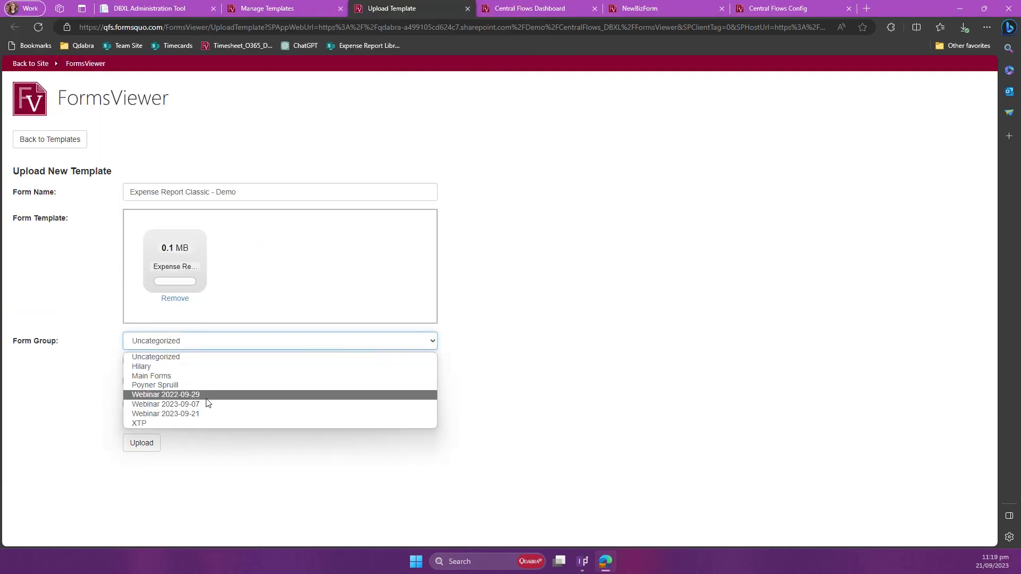
left_click(200, 412)
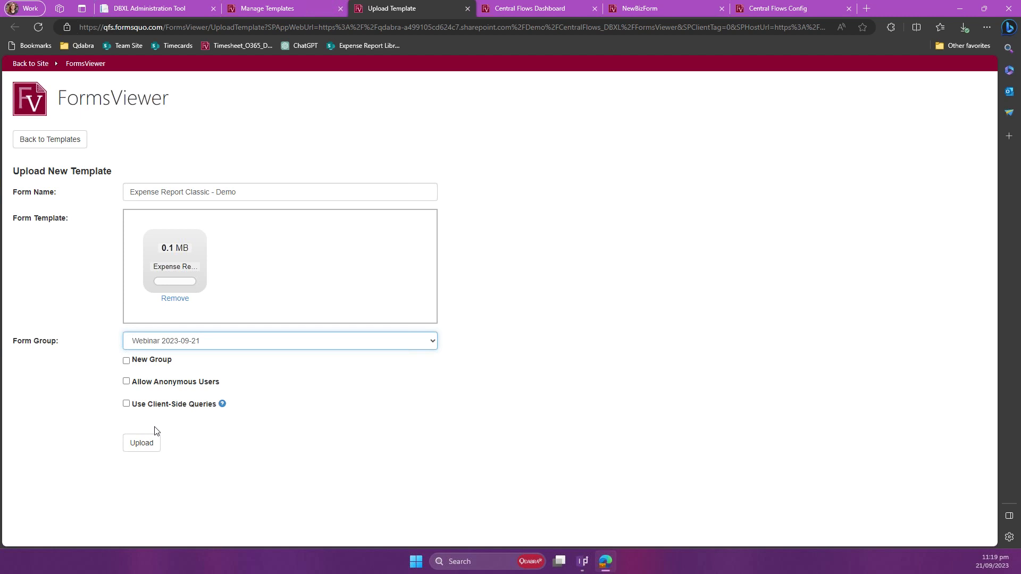
left_click(164, 386)
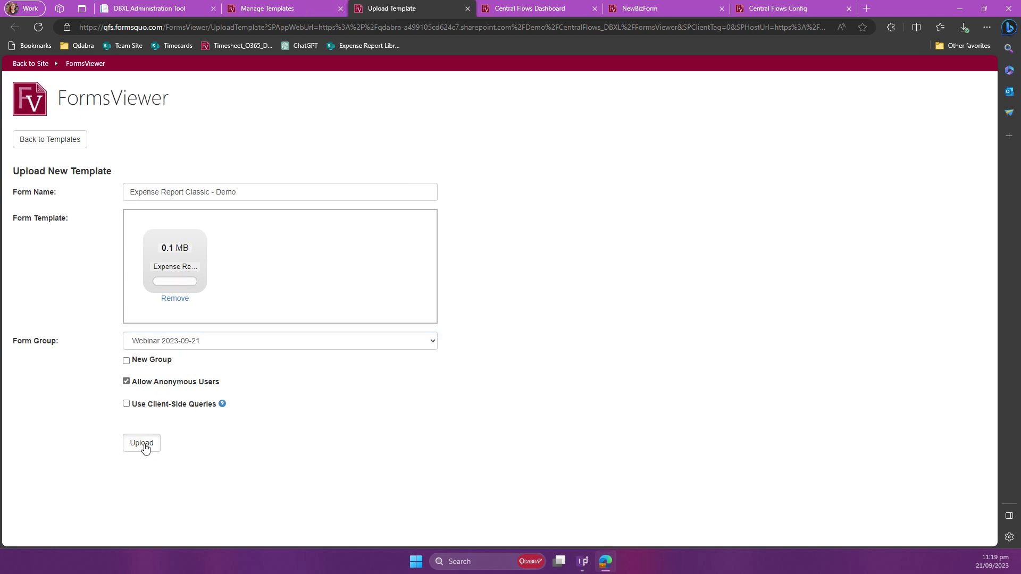
left_click(145, 448)
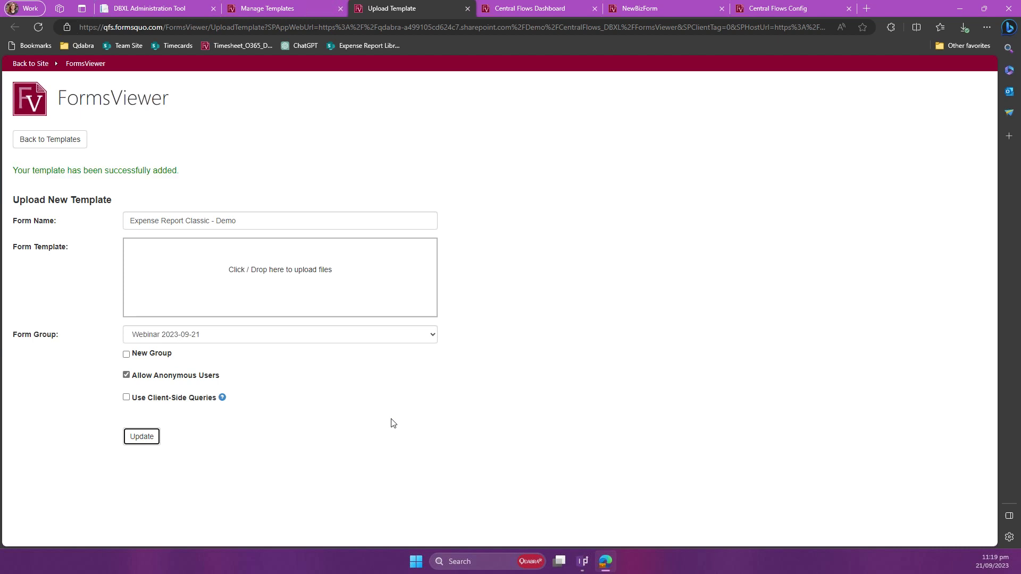
Step: Open the uploaded template in FormsDesigner, add qRules to the form, and return to the design canvas
left_click(394, 140)
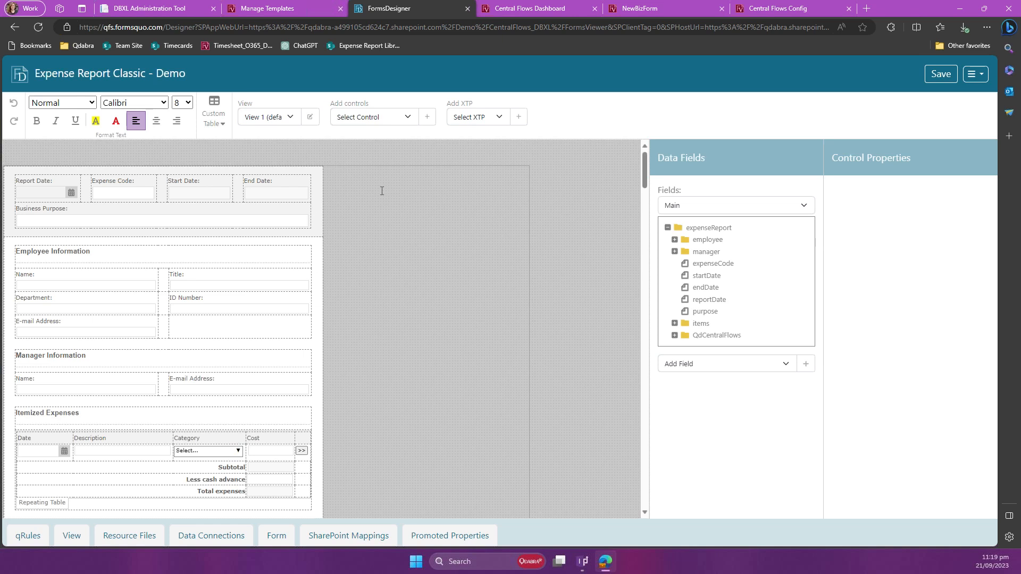
left_click(28, 538)
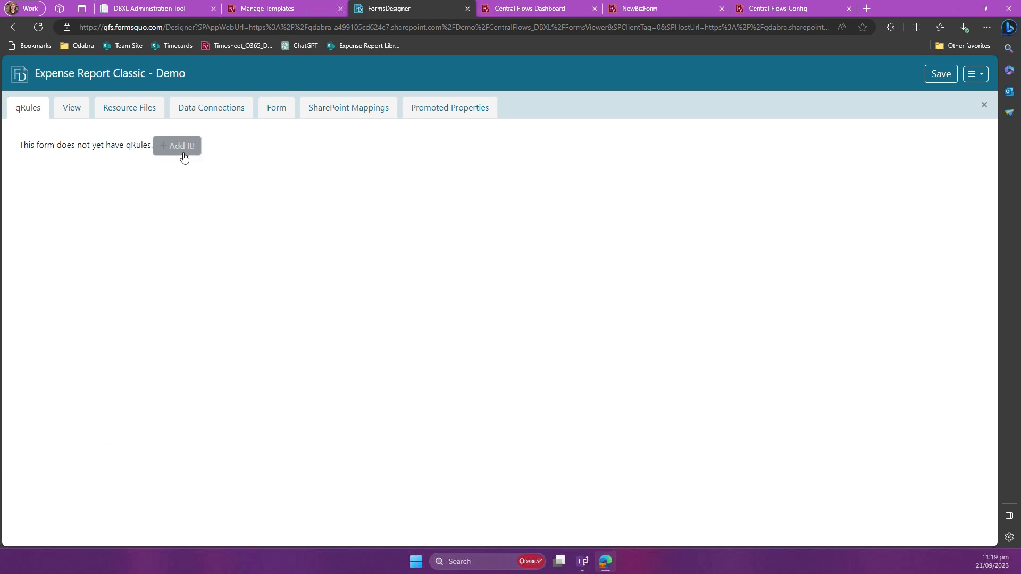
left_click(183, 152)
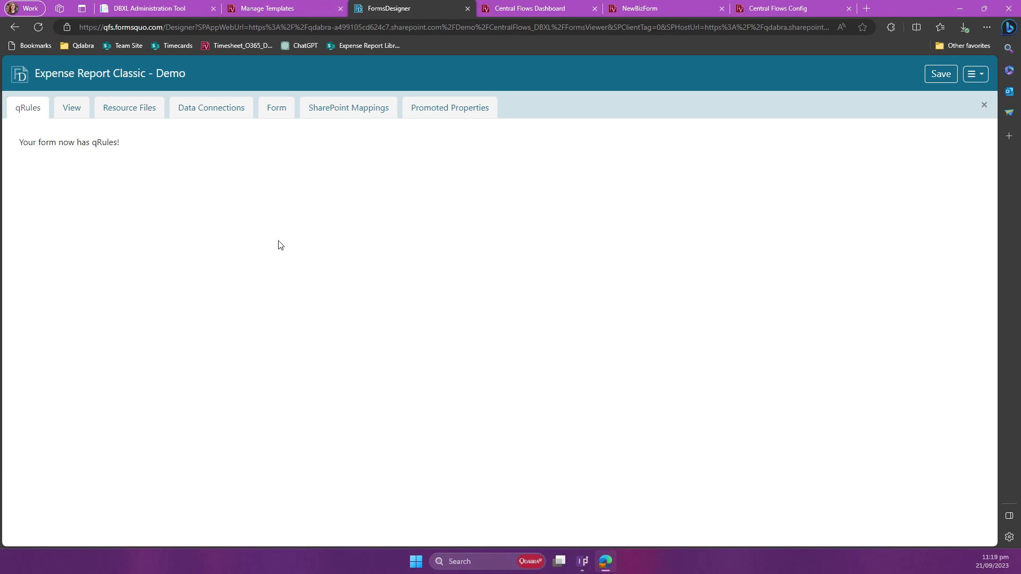
left_click(981, 106)
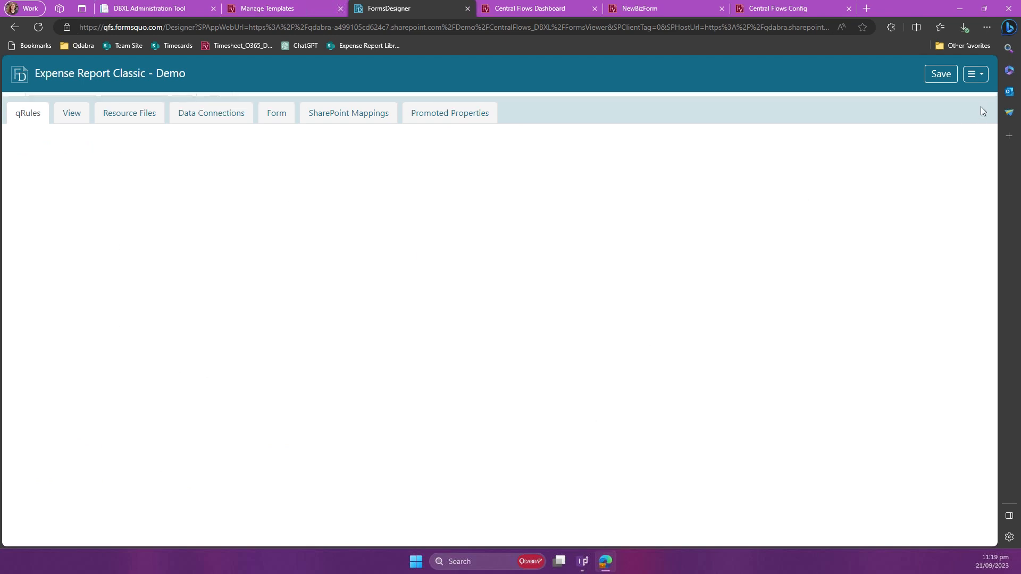
Step: Consult the Central Flows usage instructions and open the rules of the finishedLoading field in the QdabraRules secondary data source
scroll(438, 267, "down", 15)
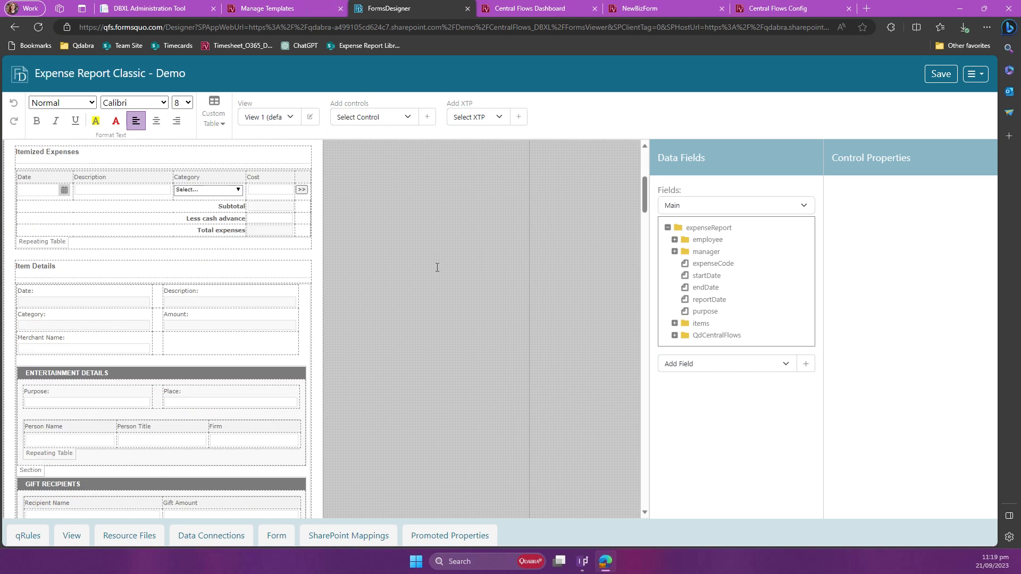
scroll(437, 267, "down", 5)
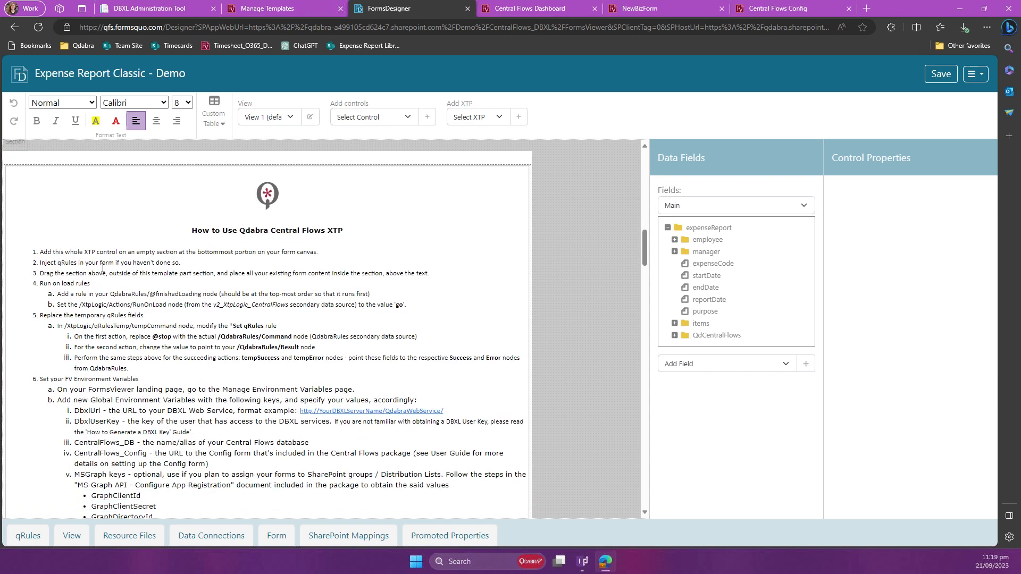
left_click(75, 253)
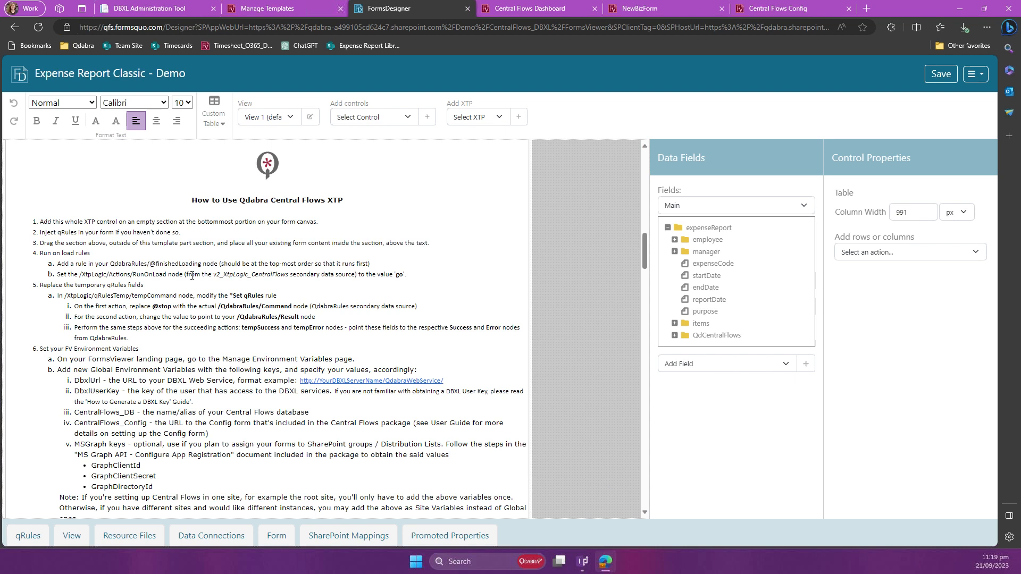
left_click(673, 207)
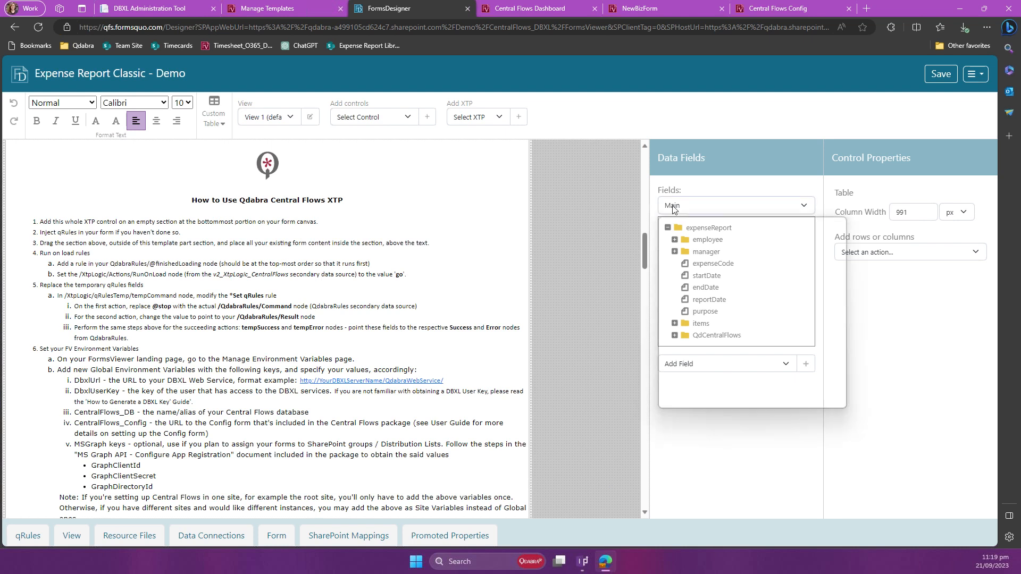
key("q")
key("Return")
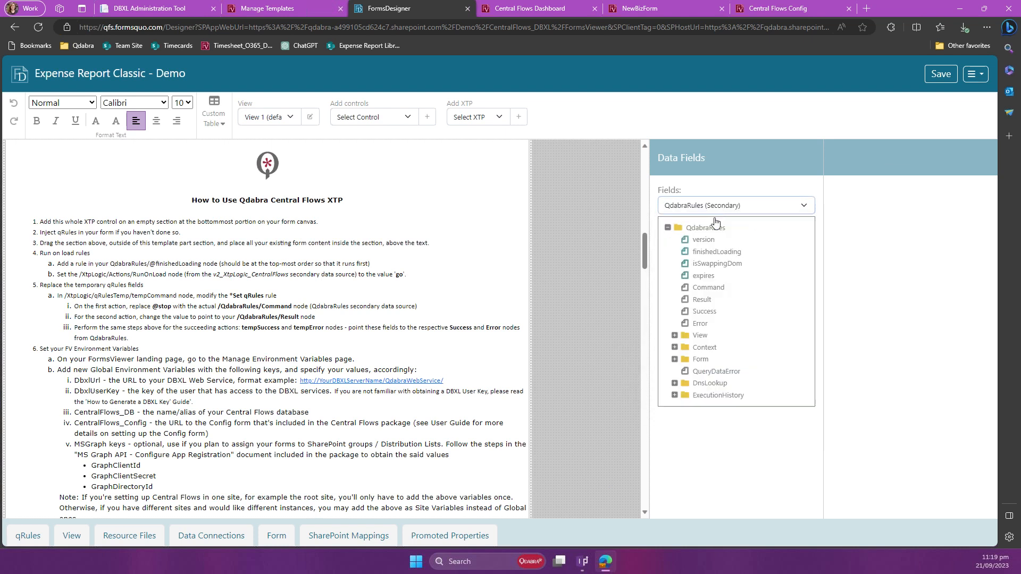
left_click(732, 254)
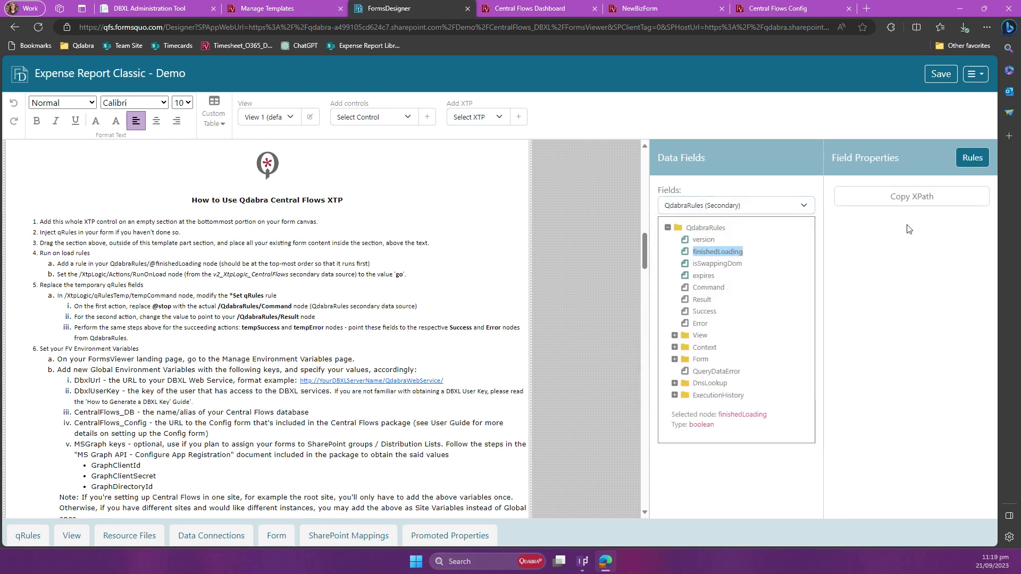
left_click(969, 165)
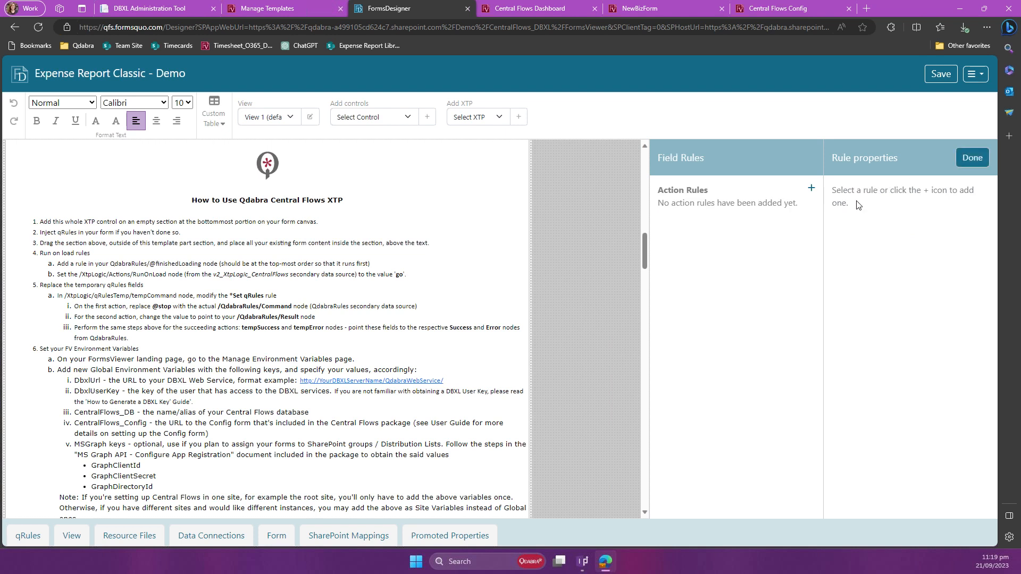
Step: Add an action rule named "Run Central Flows" to finishedLoading and give it a set-a-field-value action
left_click(811, 190)
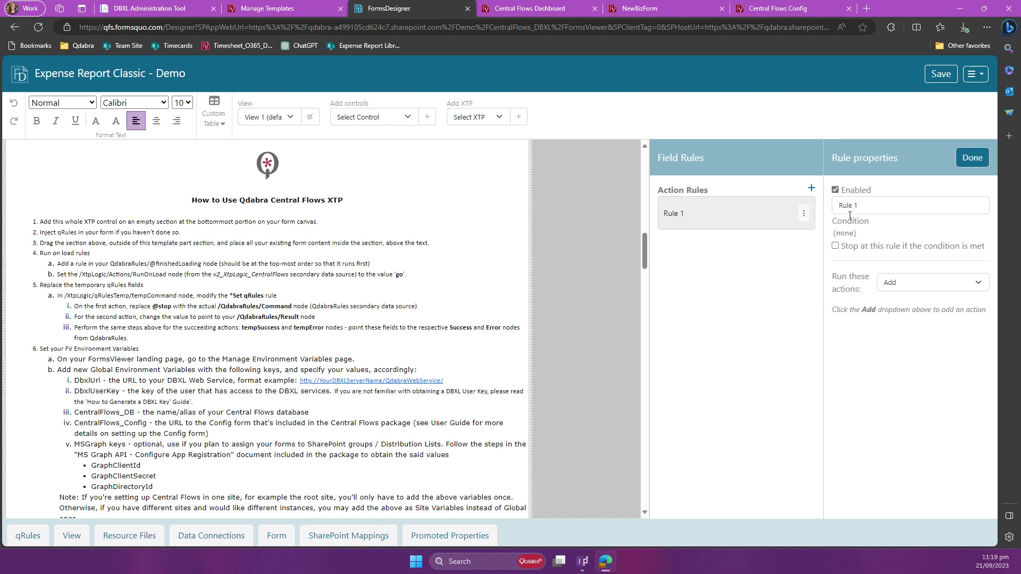
type("Run C")
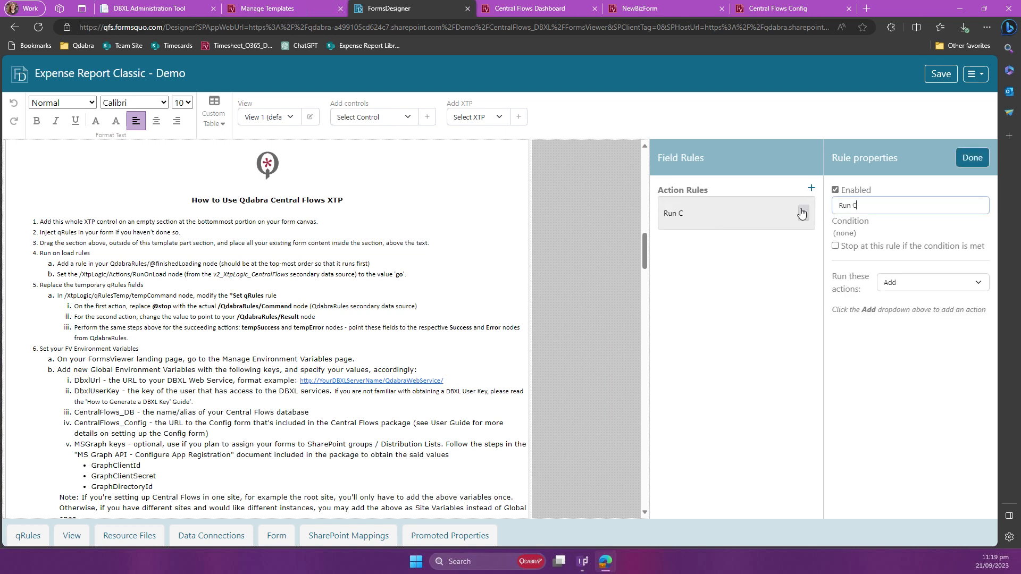
type("entral Flows")
left_click(961, 281)
left_click(940, 304)
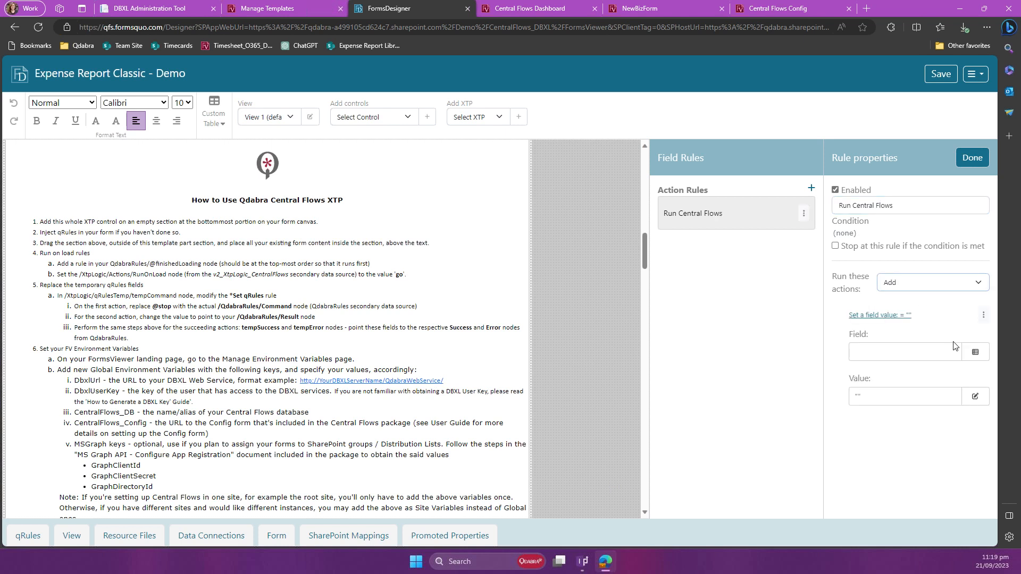
Step: Target the action at the RunOnLoad node under Actions in the v2_XtpLogic_CentralFlows secondary data source
left_click(957, 352)
left_click(500, 139)
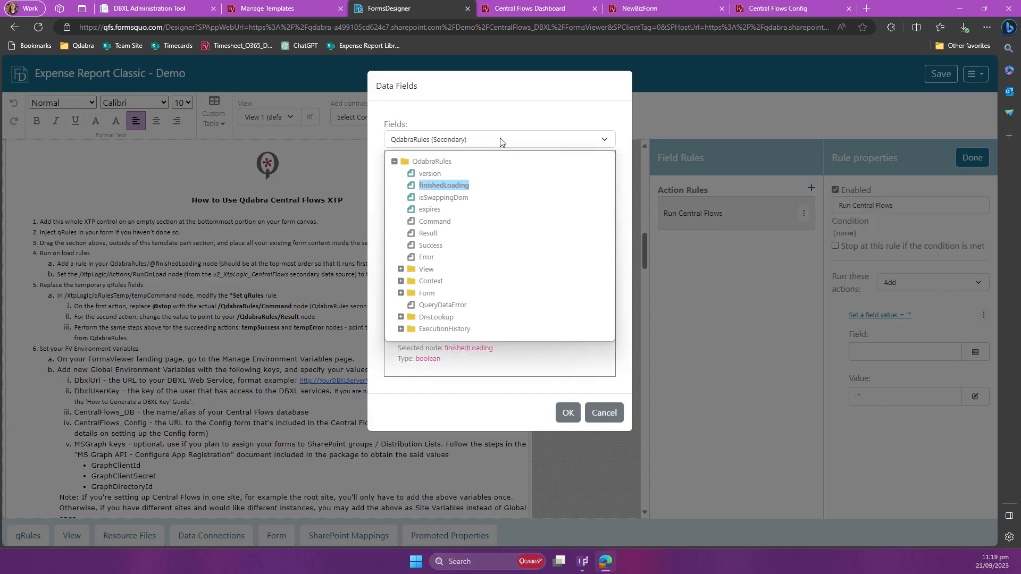
key("v")
key("Return")
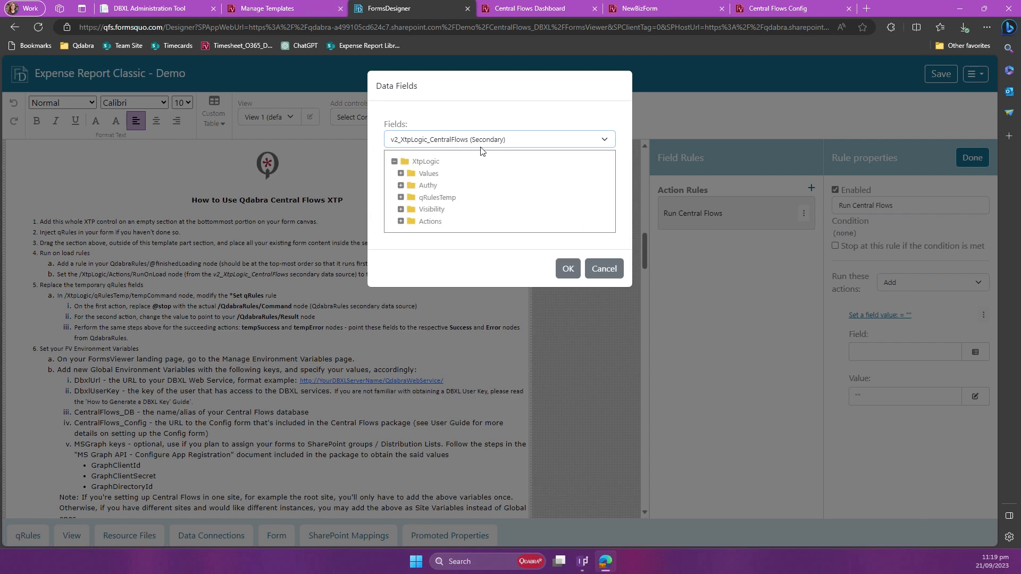
left_click(401, 222)
left_click(443, 245)
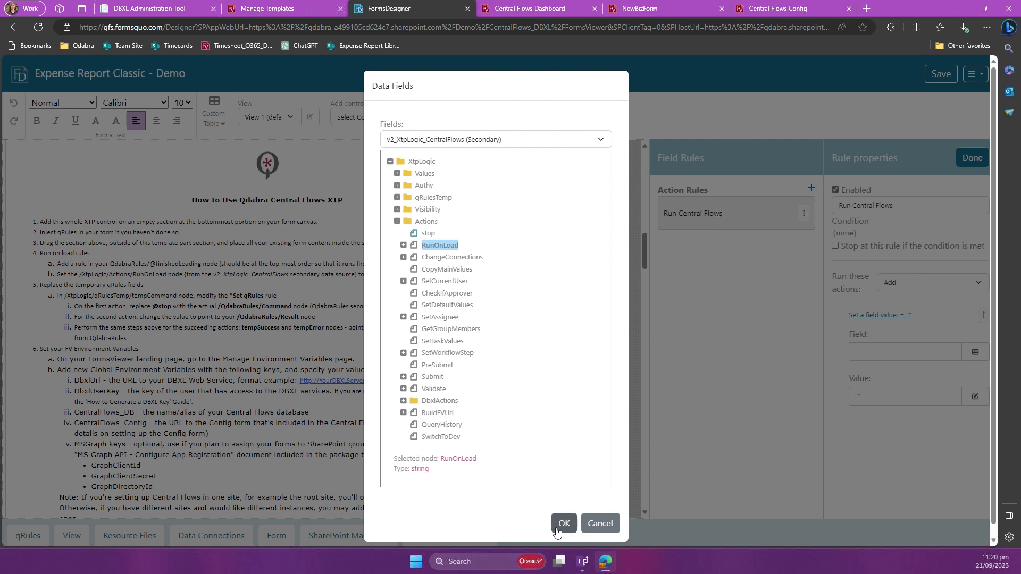
left_click(520, 141)
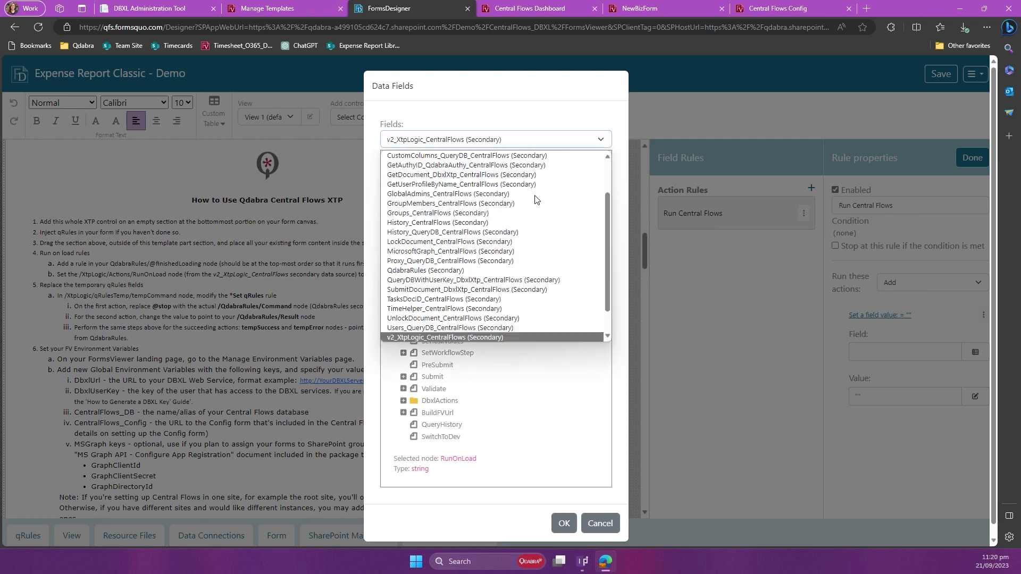
scroll(537, 196, "up", 2)
scroll(549, 237, "down", 4)
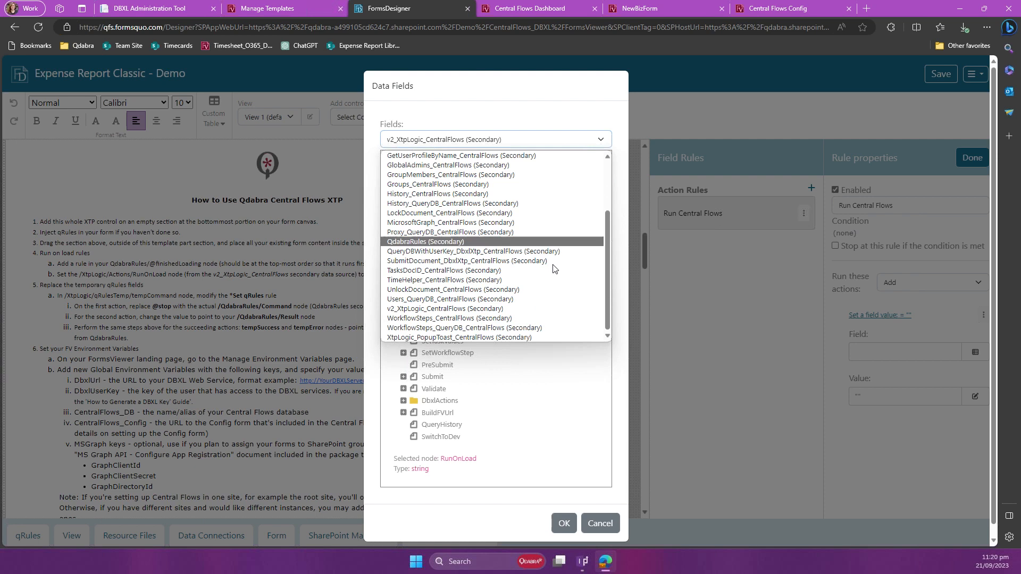
scroll(546, 301, "up", 3)
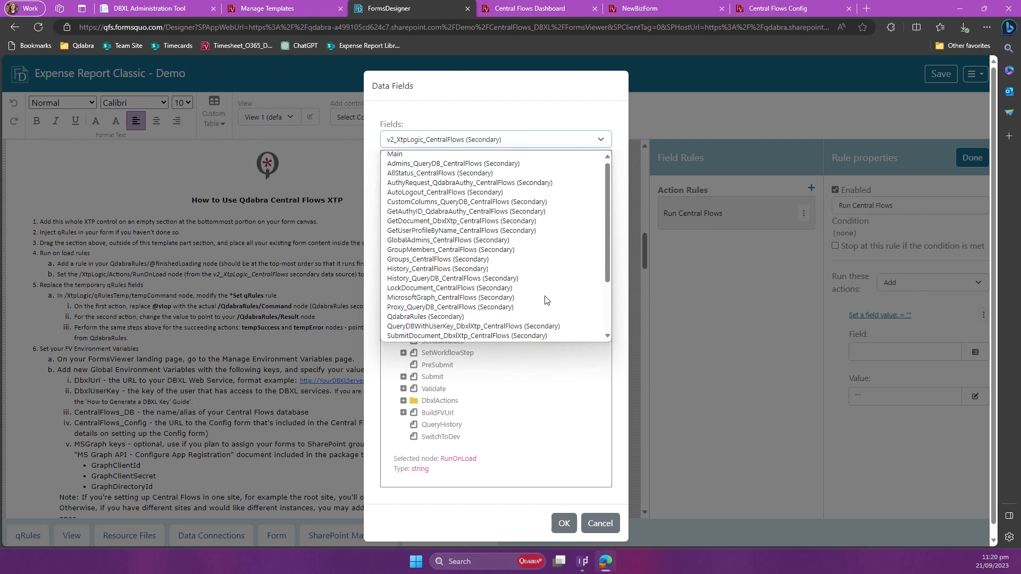
scroll(546, 295, "down", 1)
left_click(542, 103)
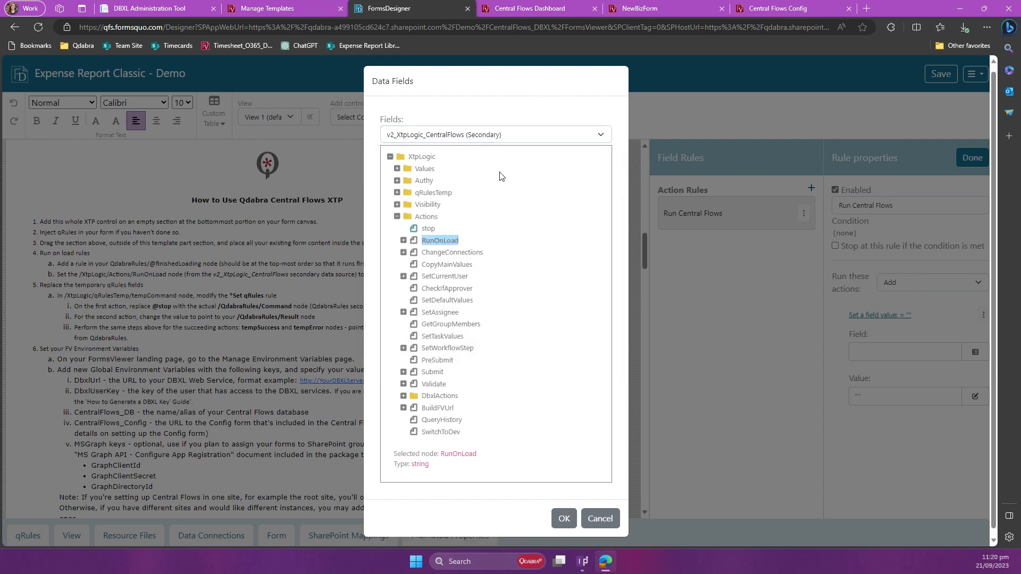
left_click(566, 517)
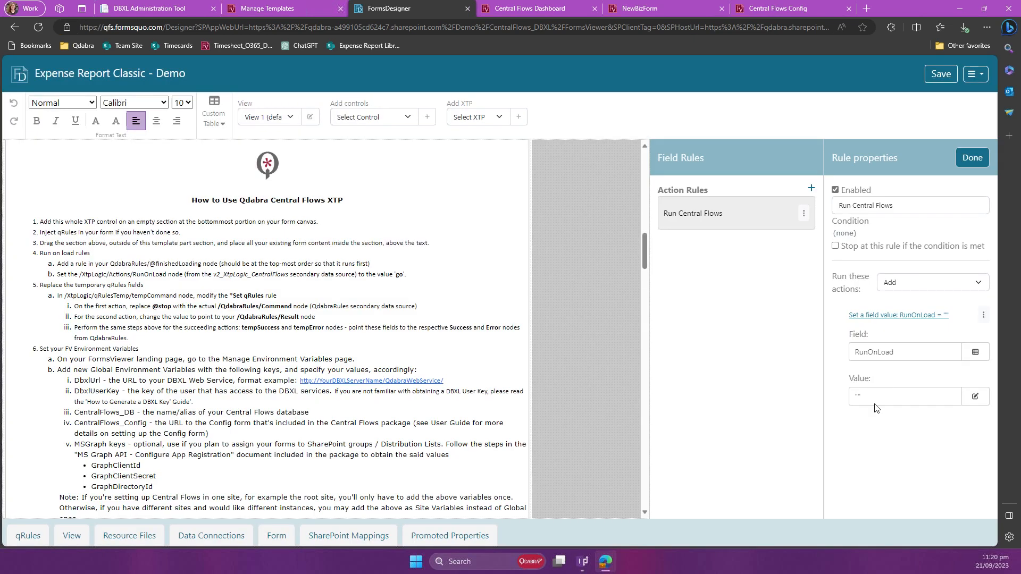
Step: Set the RunOnLoad action's value to the static text "go" and finish editing the finishedLoading rule
left_click(875, 401)
left_click(308, 119)
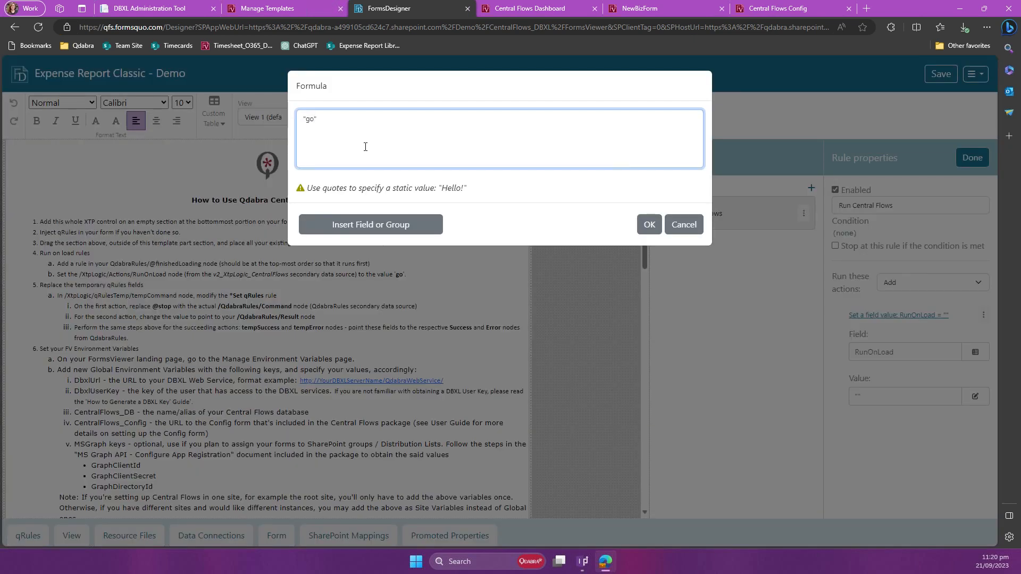
left_click(654, 232)
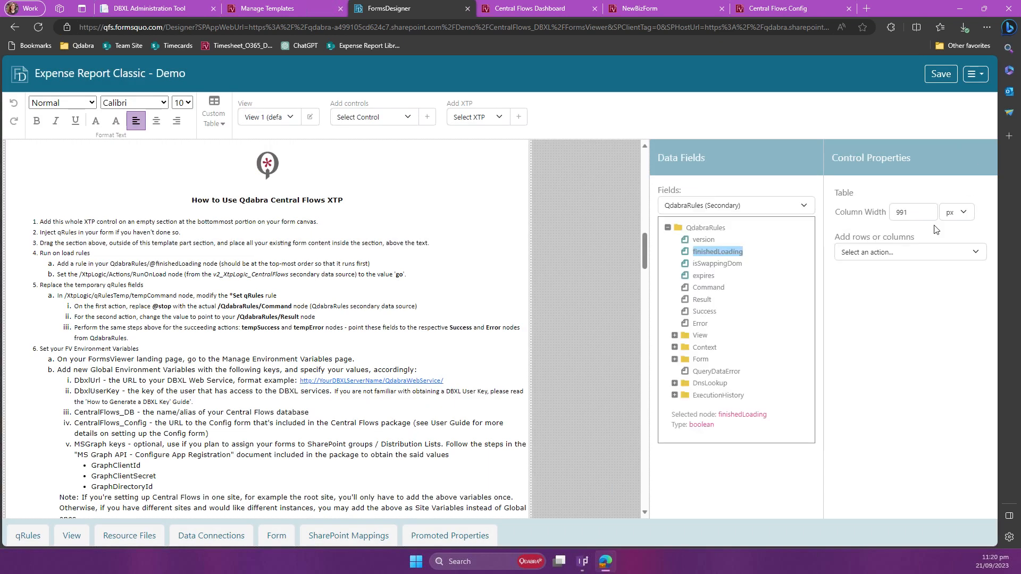
Step: Open the *Set qRules rule of the tempCommand node under qRulesTemp in the v2_XtpLogic_CentralFlows secondary data source
left_click(752, 207)
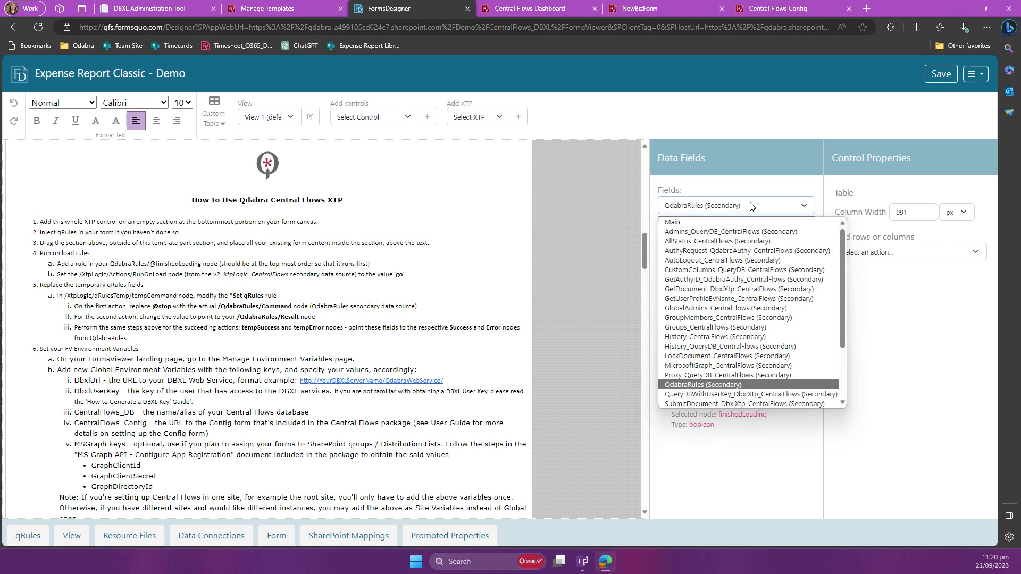
key("Down")
key("Down")
key("Down")
key("Down")
key("Down")
key("Down")
key("Down")
key("Return")
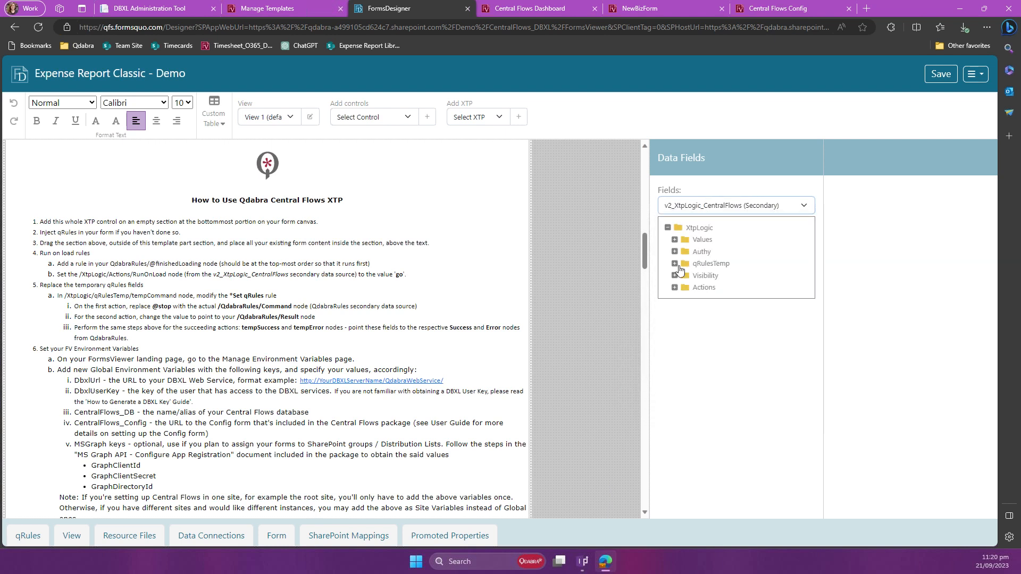
left_click(675, 264)
left_click(723, 275)
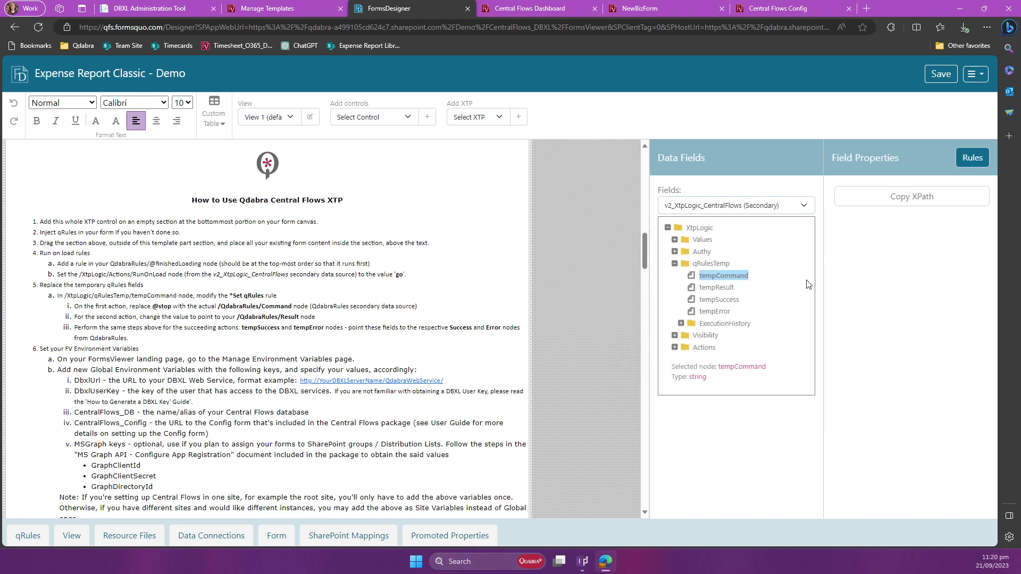
left_click(966, 159)
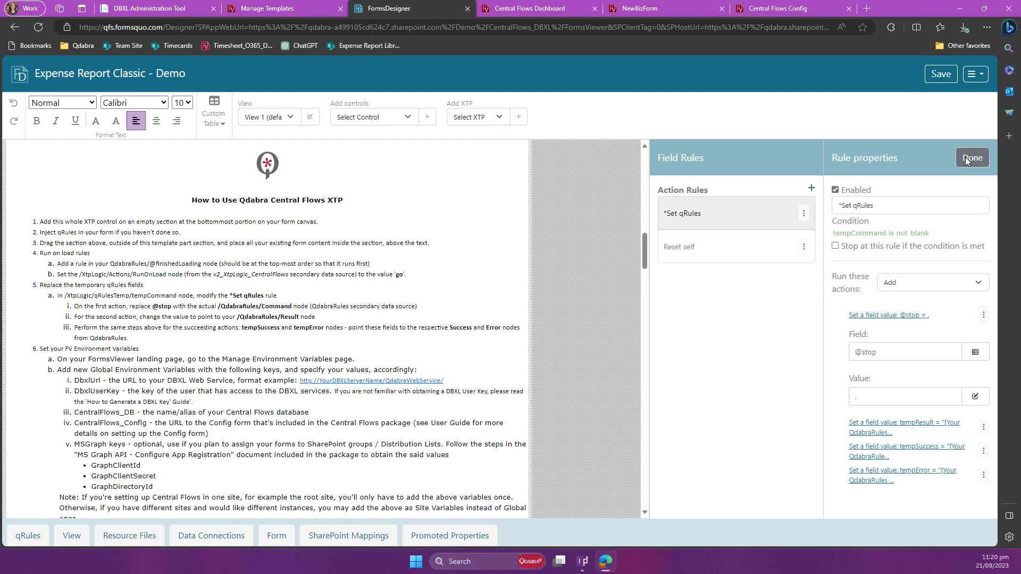
left_click(882, 352)
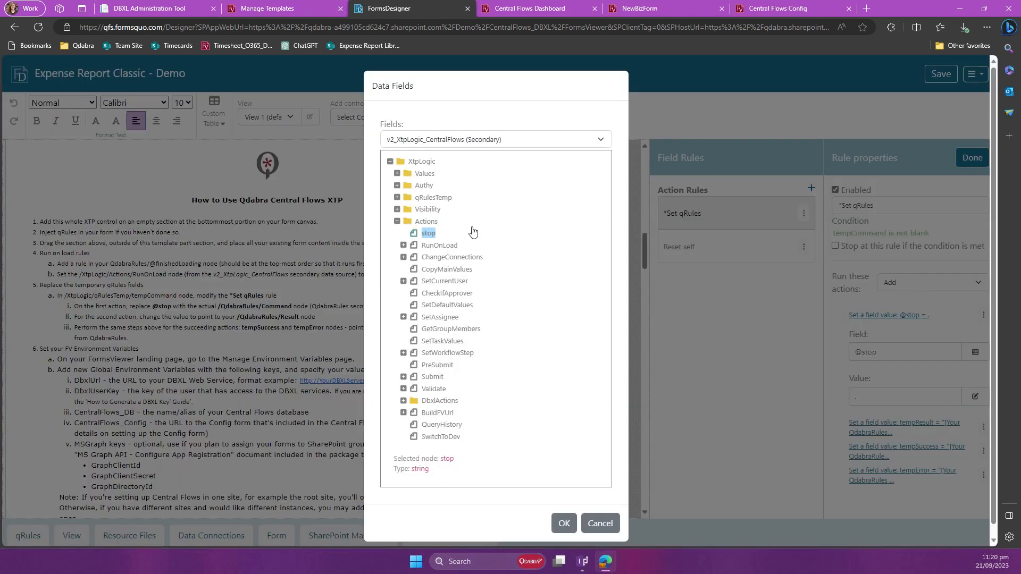
left_click(475, 141)
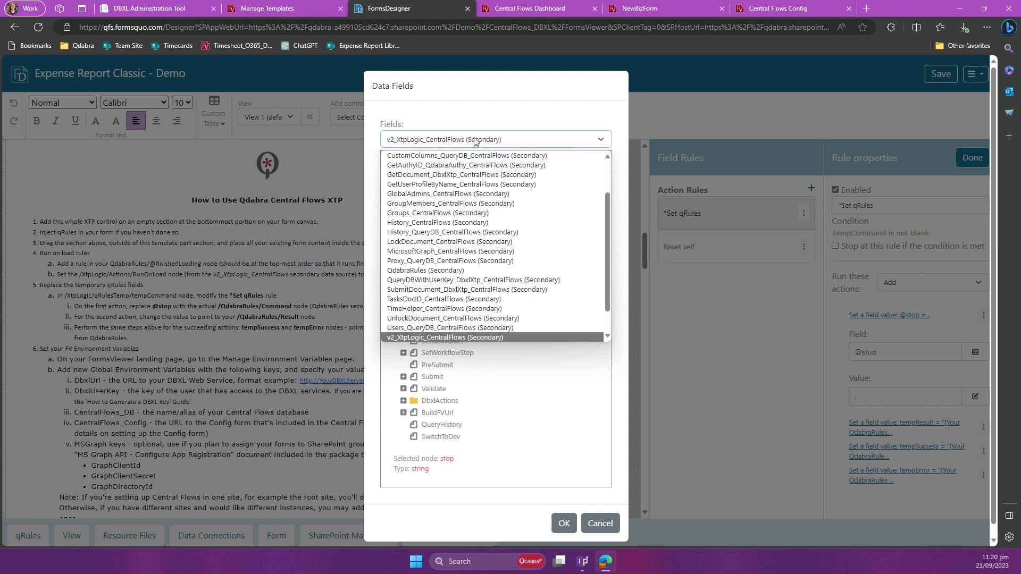
key("q")
key("Return")
left_click(446, 222)
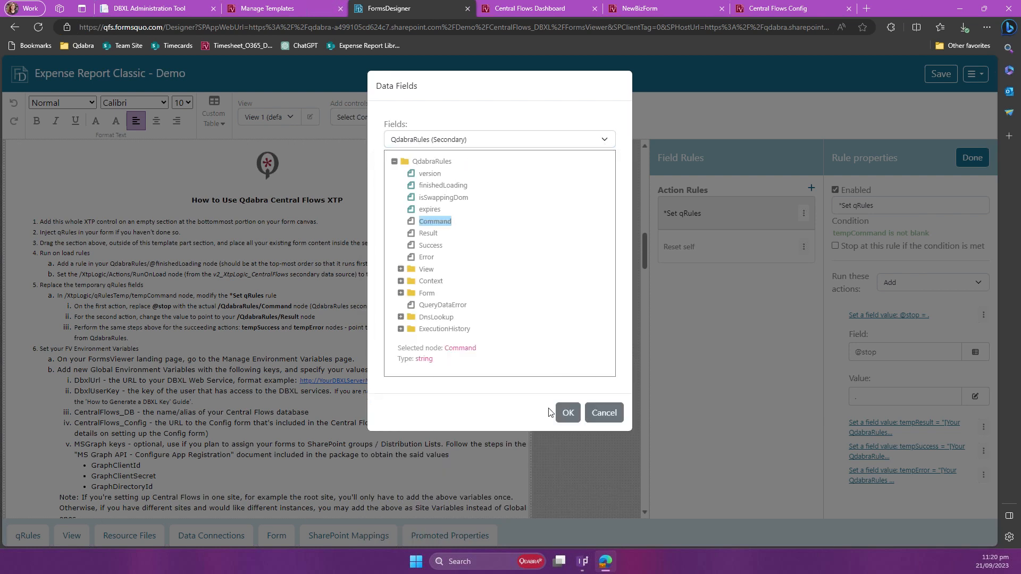
left_click(566, 376)
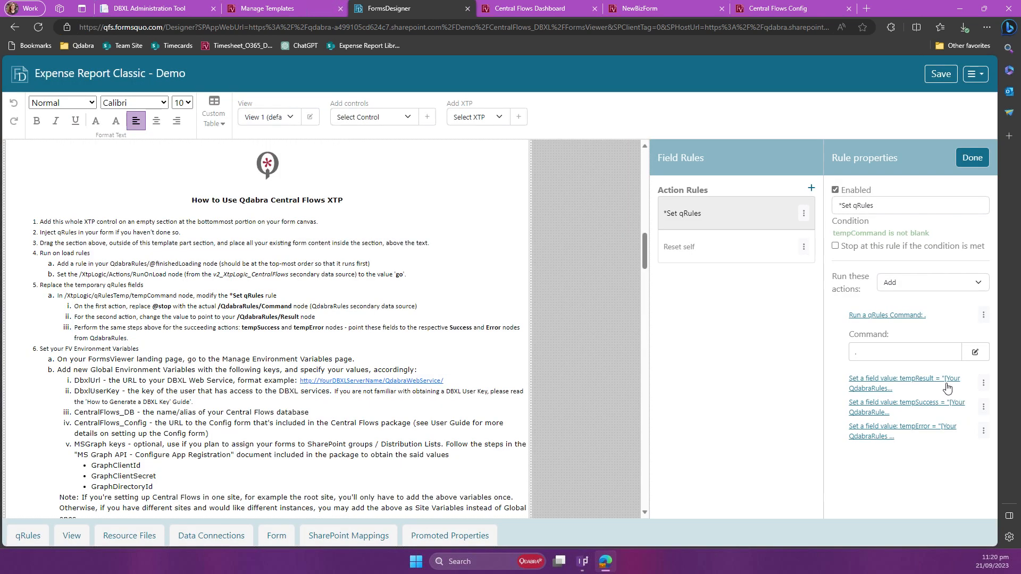
Step: Replace the tempResult action's placeholder value with the Result node of the QdabraRules secondary data source
left_click_drag(847, 403, 862, 402)
left_click(871, 389)
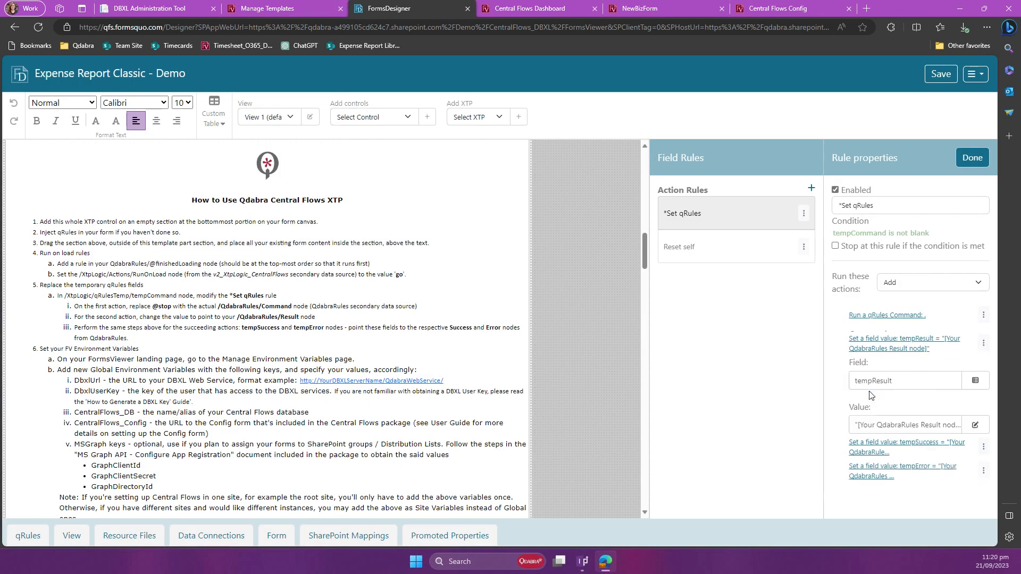
left_click(914, 423)
key("ctrl+a")
key("BackSpace")
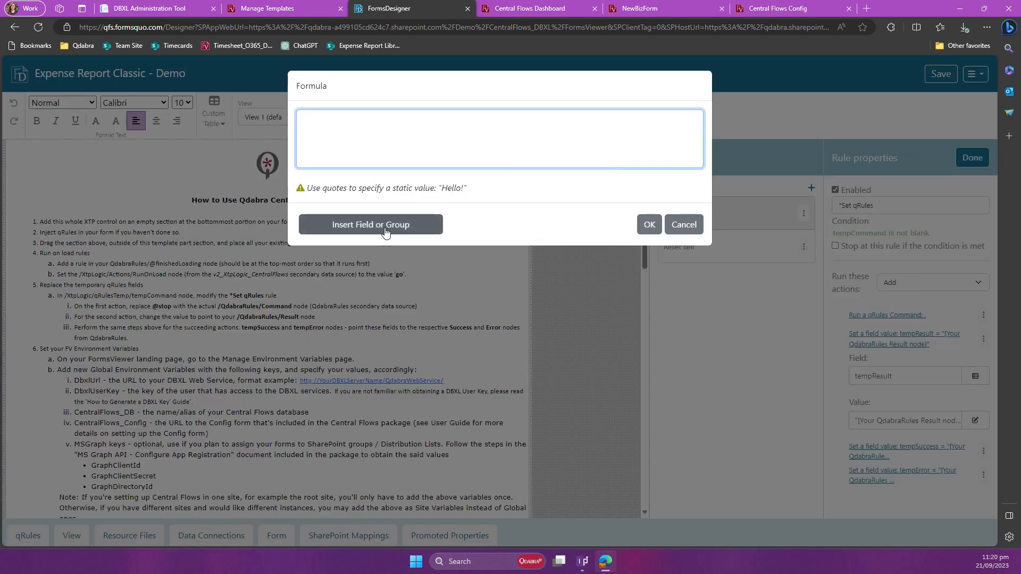
left_click(386, 232)
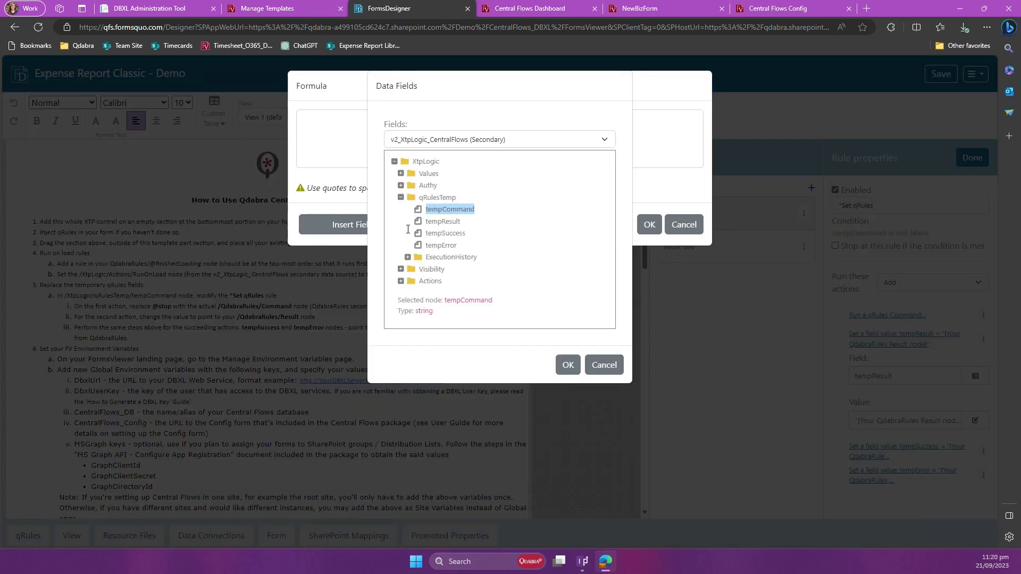
left_click(453, 141)
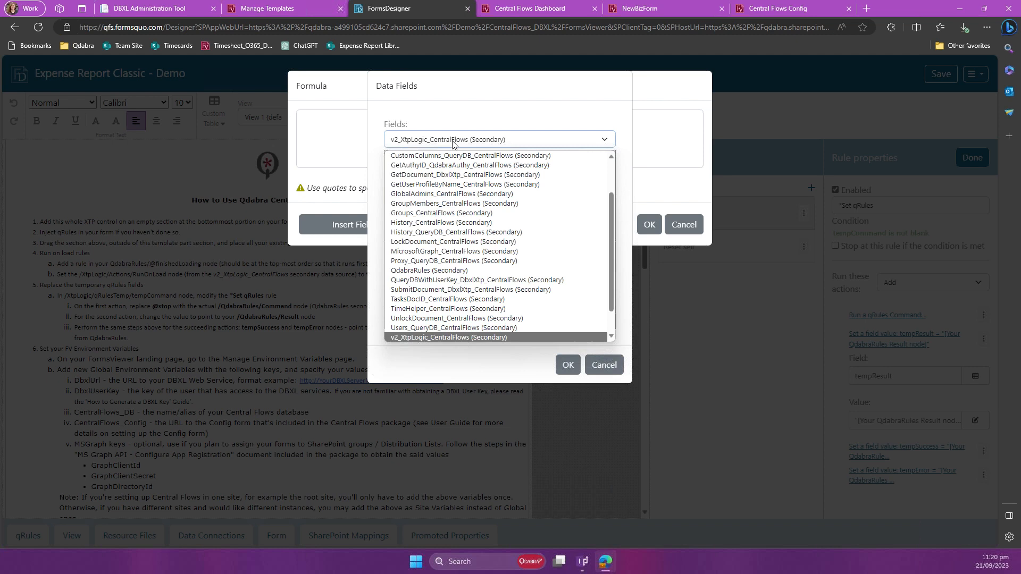
left_click(429, 270)
left_click(428, 232)
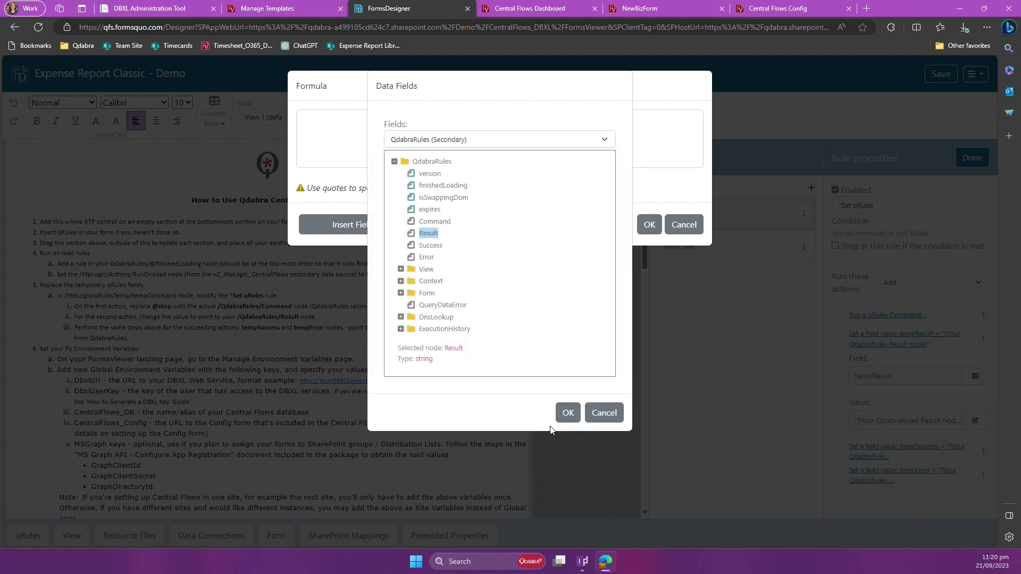
left_click(567, 413)
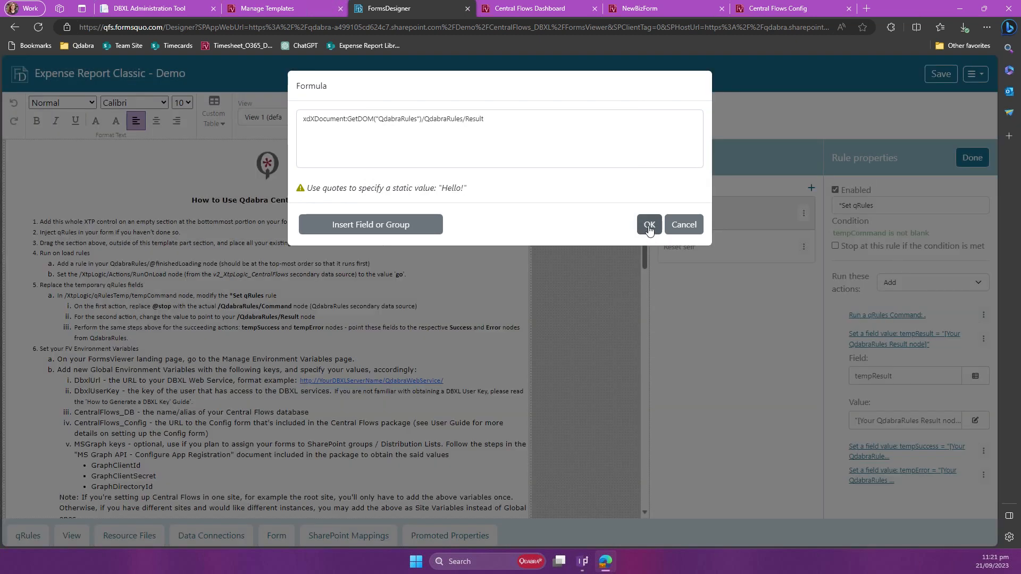
left_click(648, 226)
Step: Replace the tempSuccess action's placeholder value with the Success node of the QdabraRules secondary data source
left_click(878, 453)
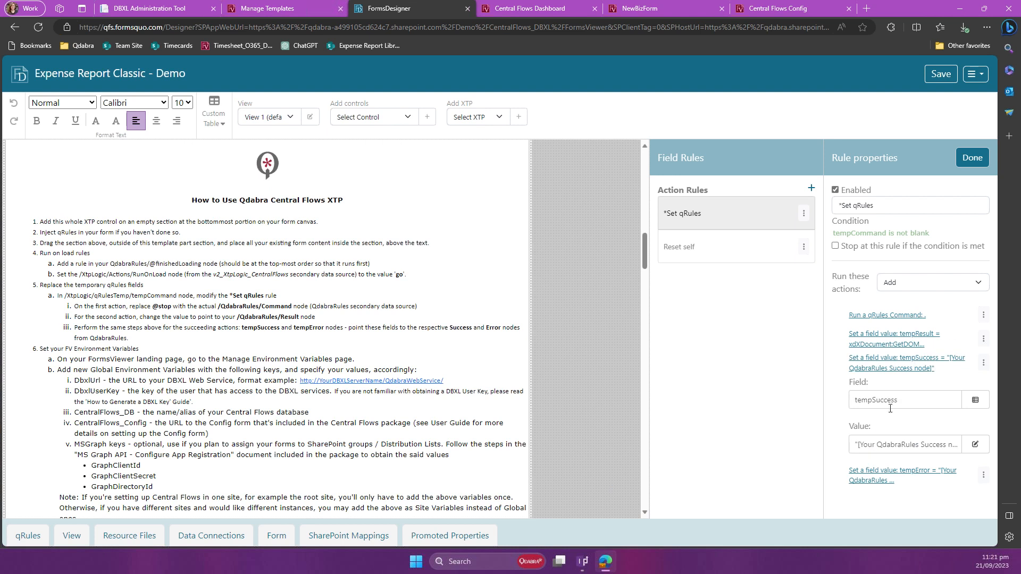
left_click(886, 450)
key("BackSpace")
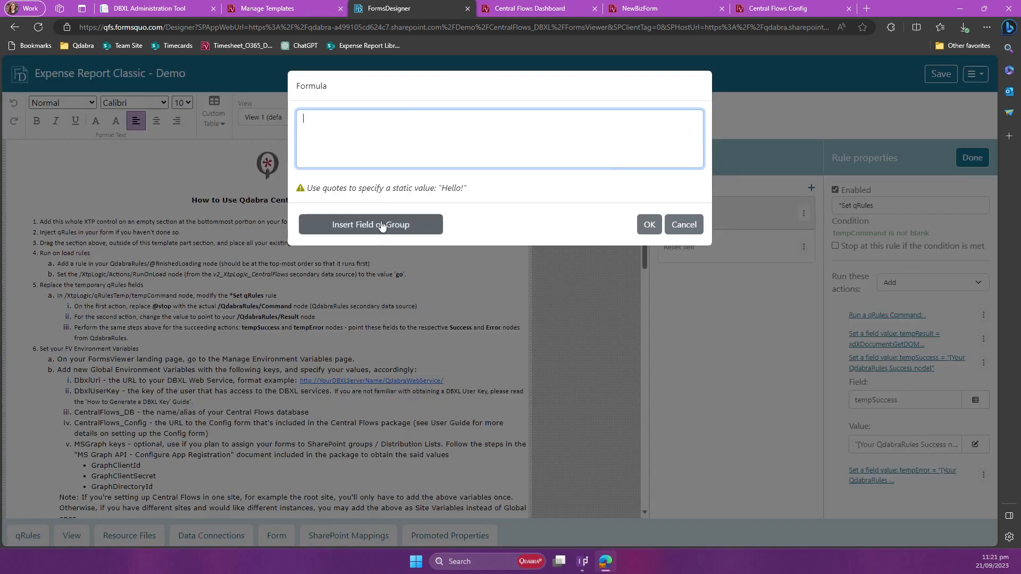
left_click(381, 226)
left_click(489, 140)
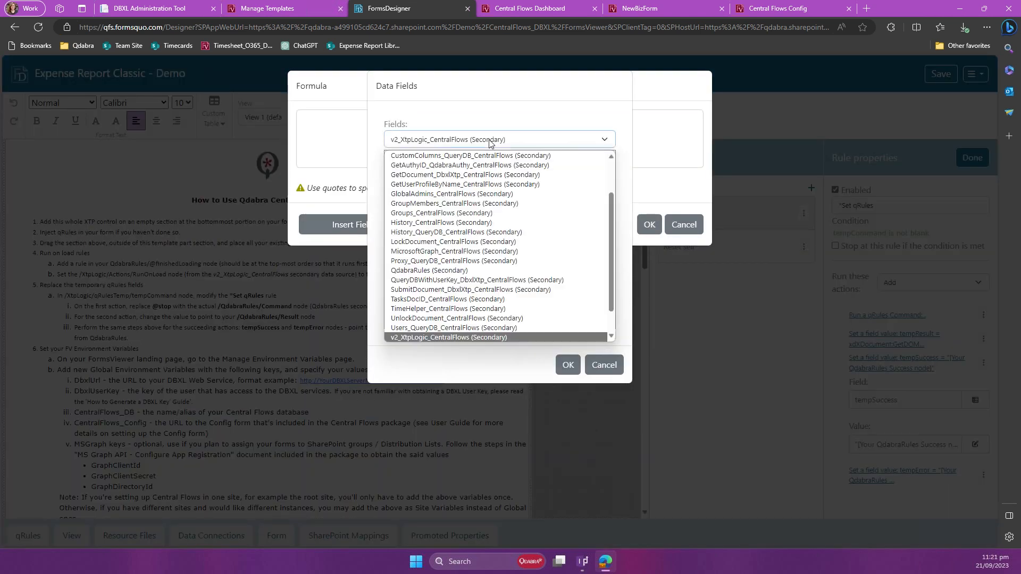
key("q")
key("Return")
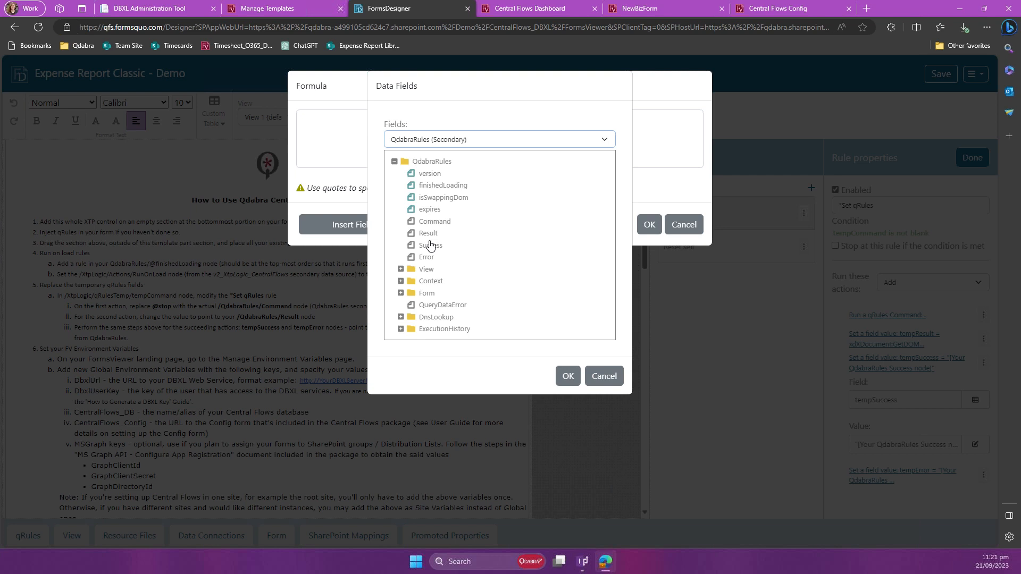
left_click(430, 245)
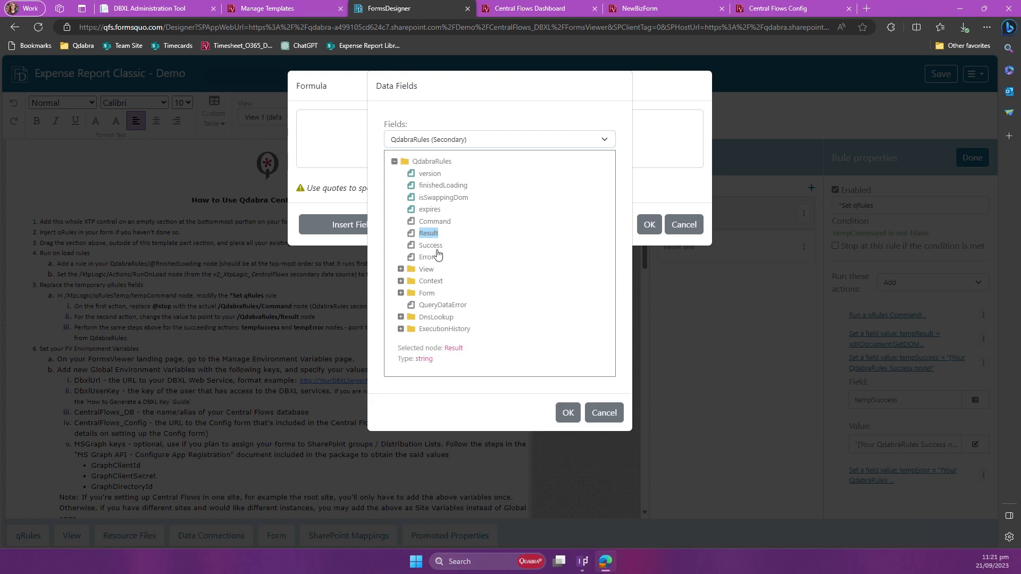
left_click(568, 414)
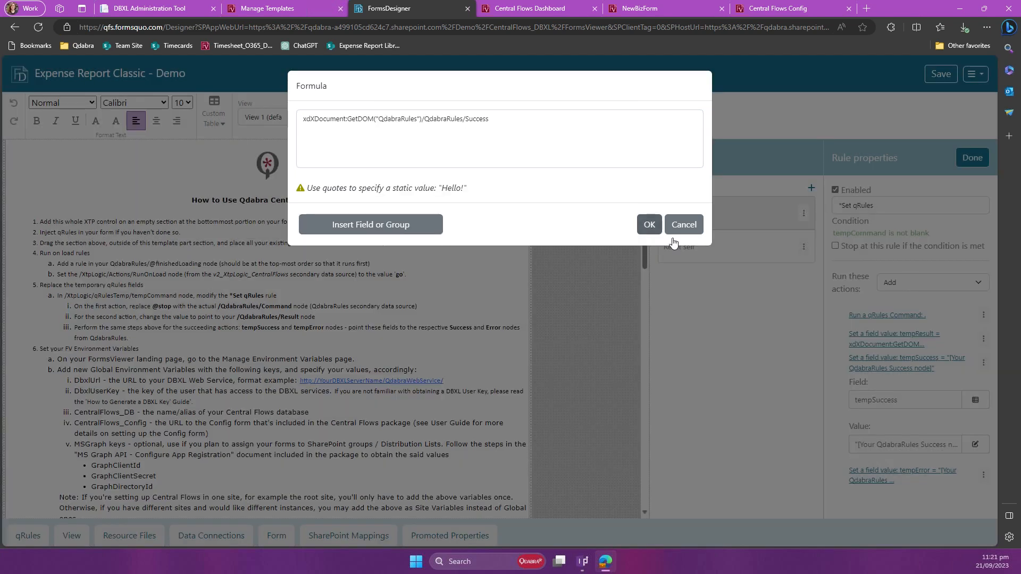
left_click(649, 225)
Step: Replace the tempError action's placeholder value with the Error node of the QdabraRules secondary data source and finish editing the rules
left_click(893, 471)
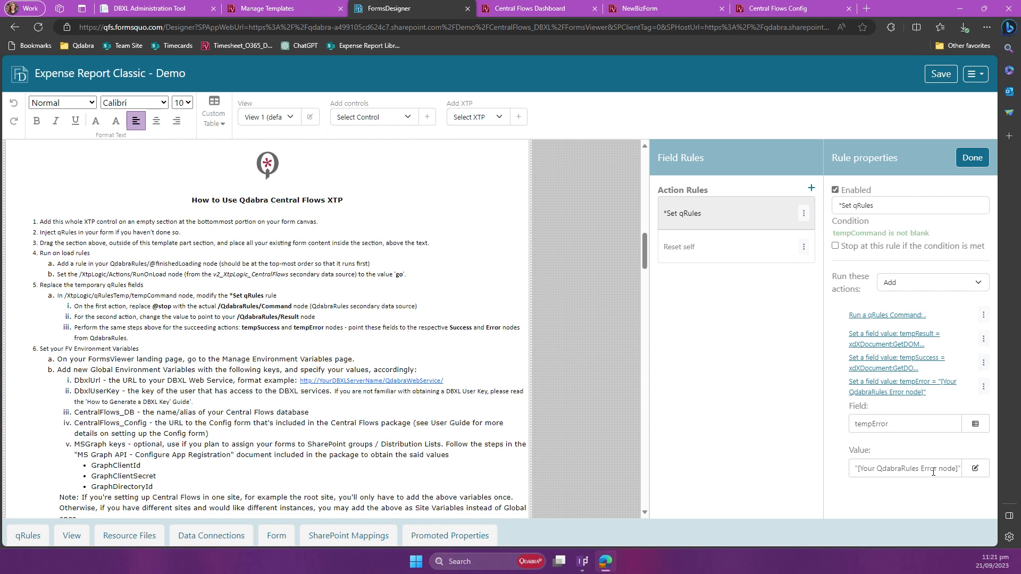
left_click(907, 471)
key("ctrl+a")
key("BackSpace")
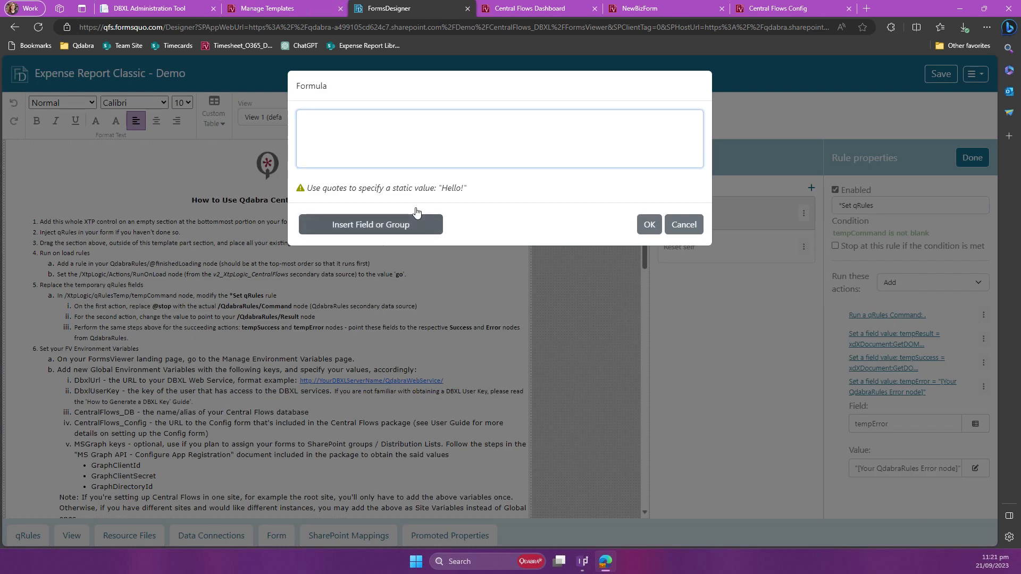
left_click(425, 226)
left_click(510, 140)
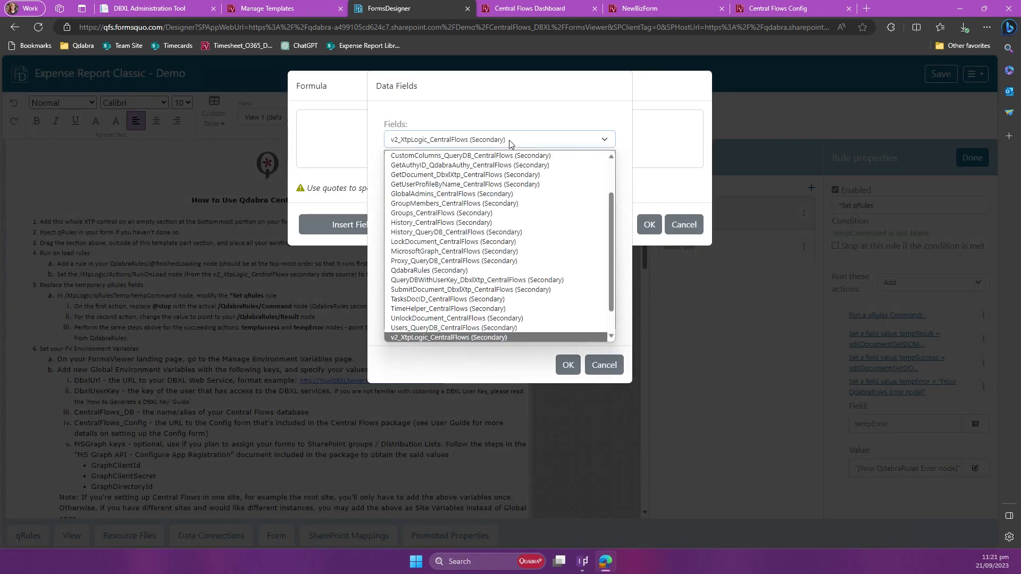
key("q")
key("Return")
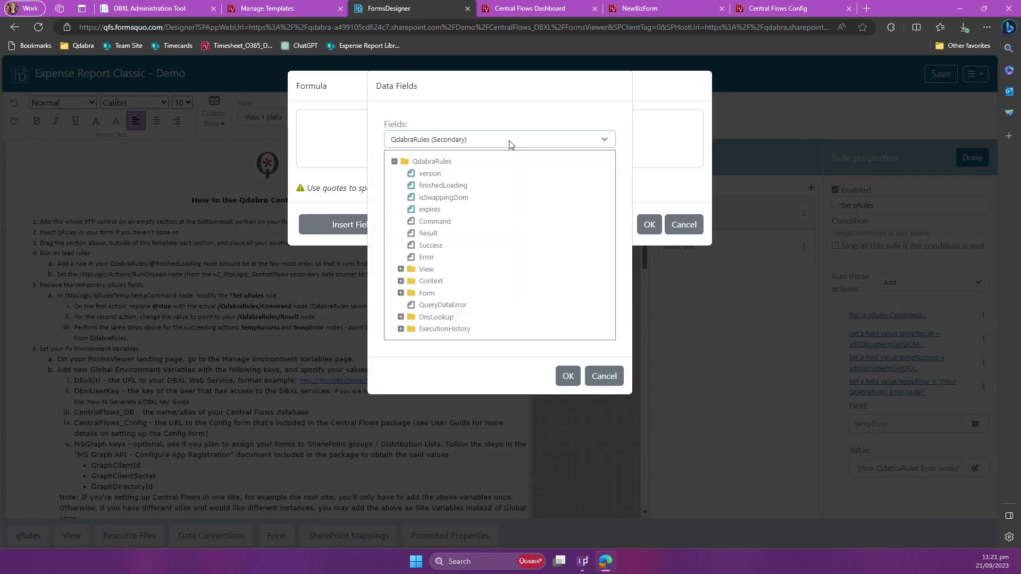
left_click(426, 258)
left_click(567, 414)
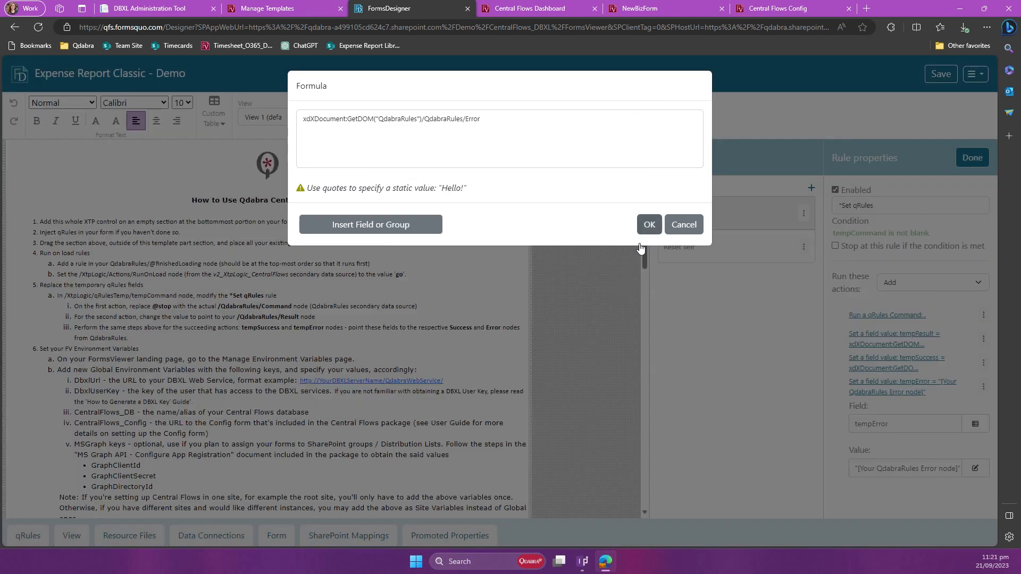
left_click(649, 225)
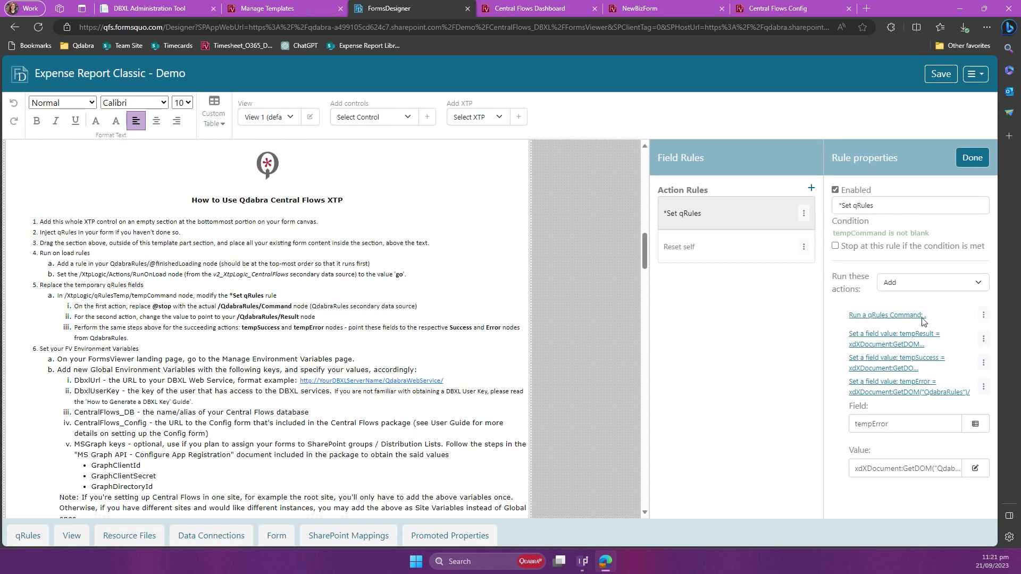
left_click(971, 158)
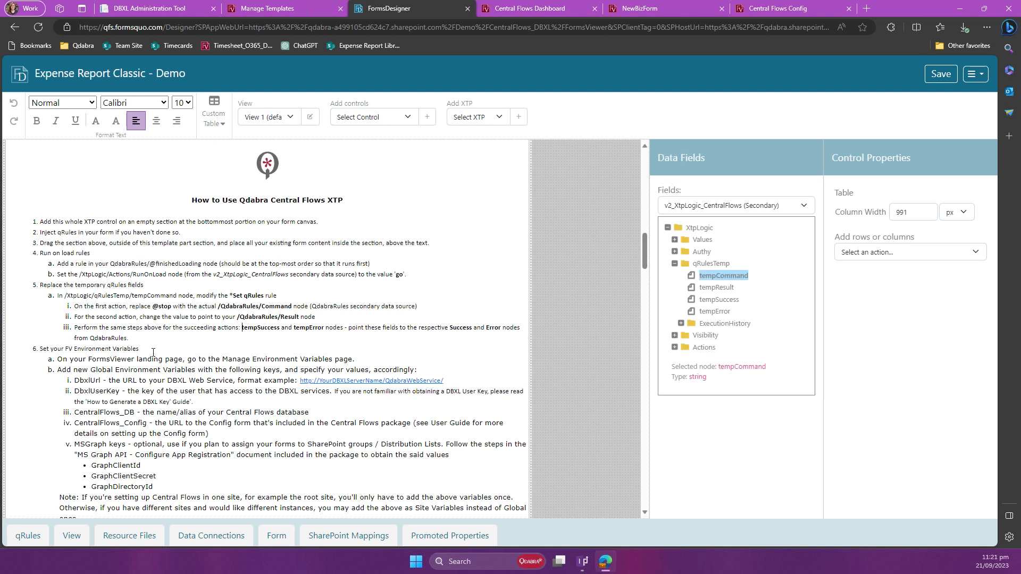
Step: Open the Manage Environment Variables page from the FormsViewer main page and review the global variables listed in the setup instructions
scroll(153, 352, "down", 3)
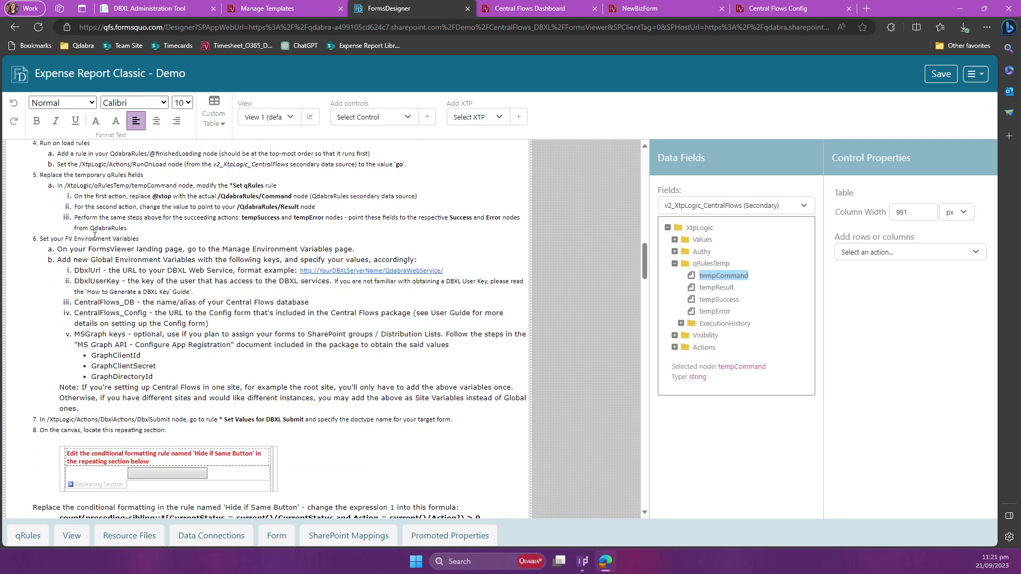
scroll(125, 294, "down", 1)
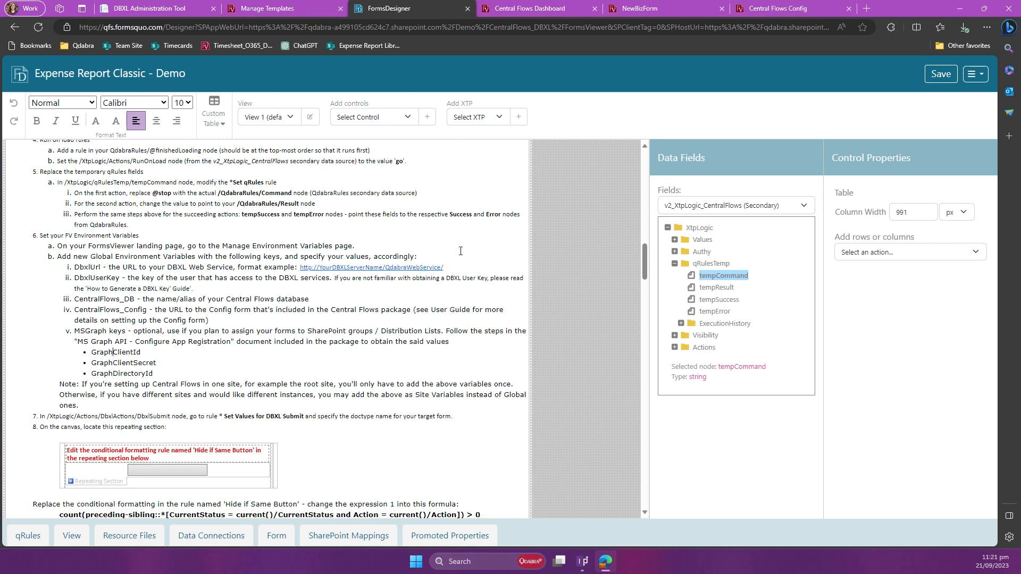
left_click(236, 8)
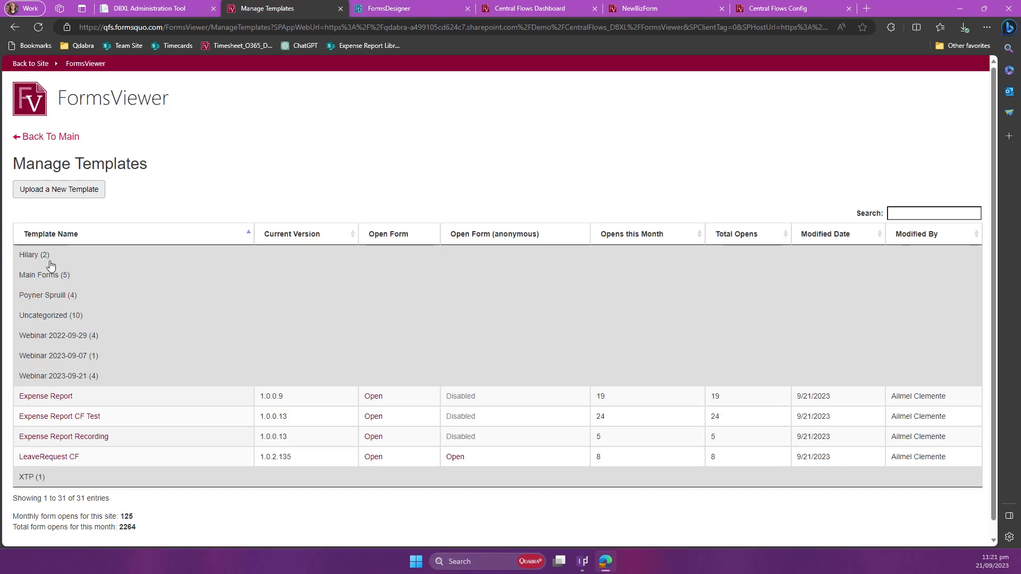
middle_click(71, 139)
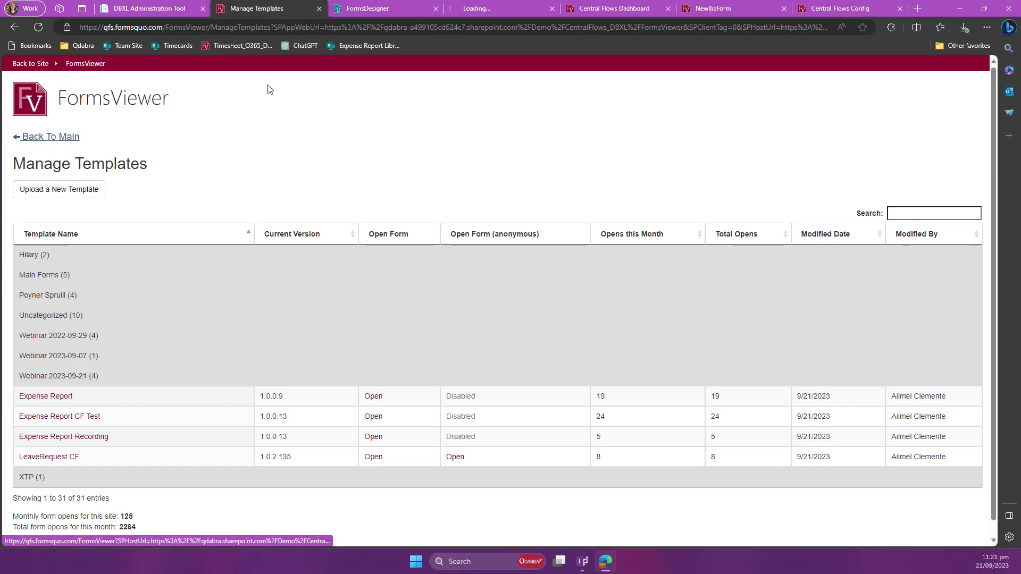
left_click(489, 6)
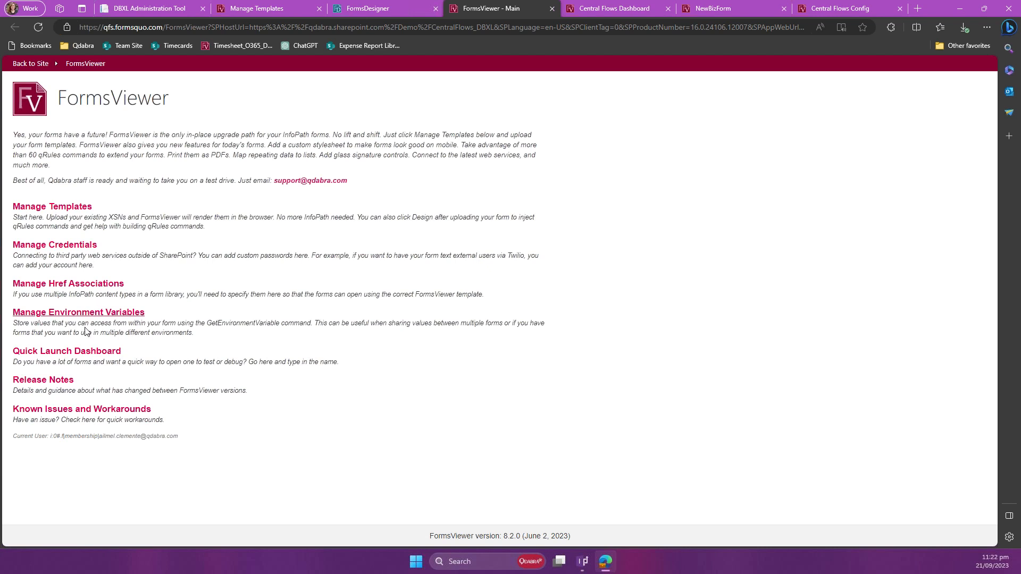
left_click(94, 314)
scroll(268, 306, "down", 1)
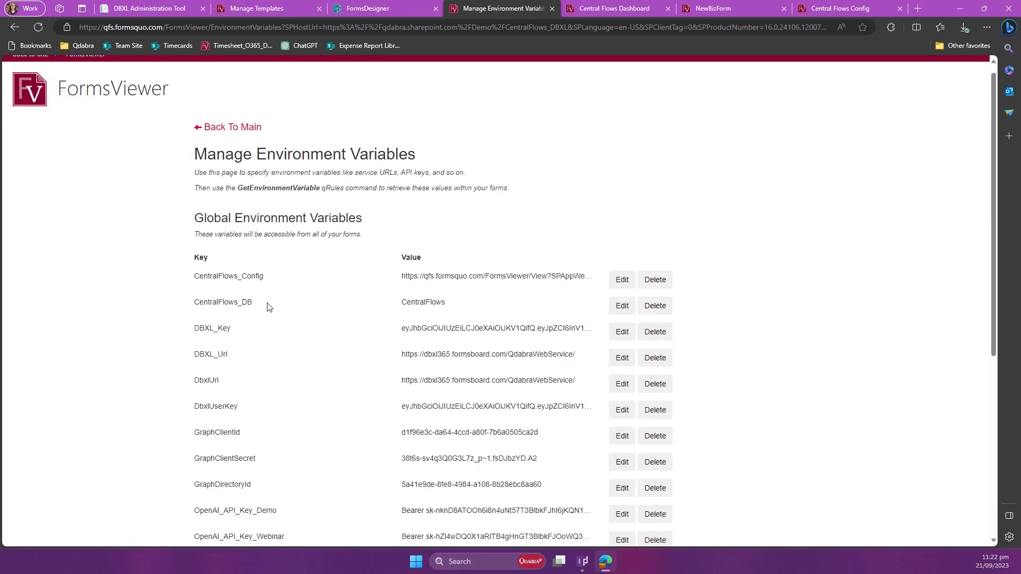
scroll(267, 306, "down", 3)
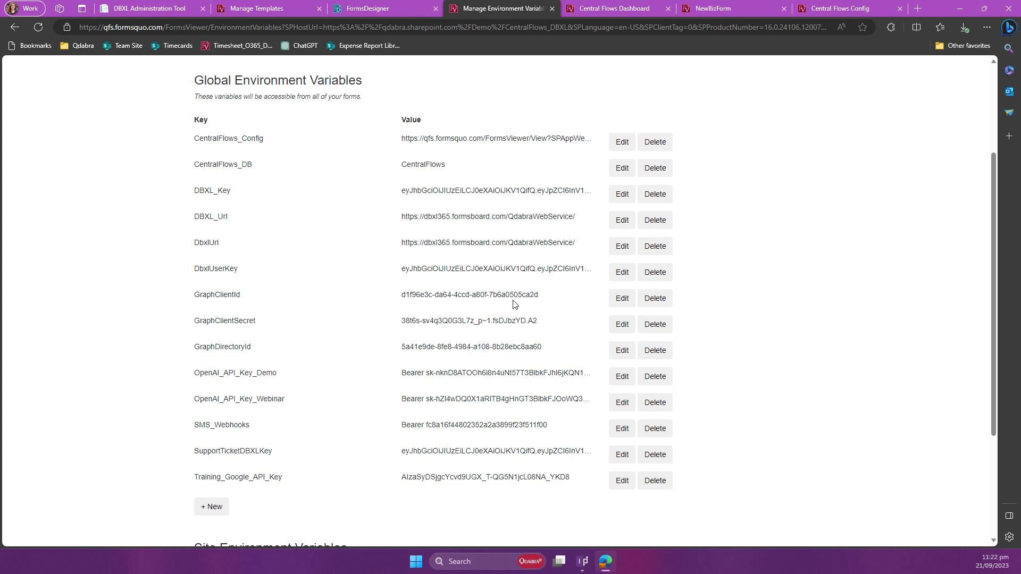
scroll(513, 304, "up", 4)
Step: Switch back to FormsDesigner and examine the Adjust DBXL Connections rule of the OnLoad node under Actions/DbxlActions
left_click(409, 9)
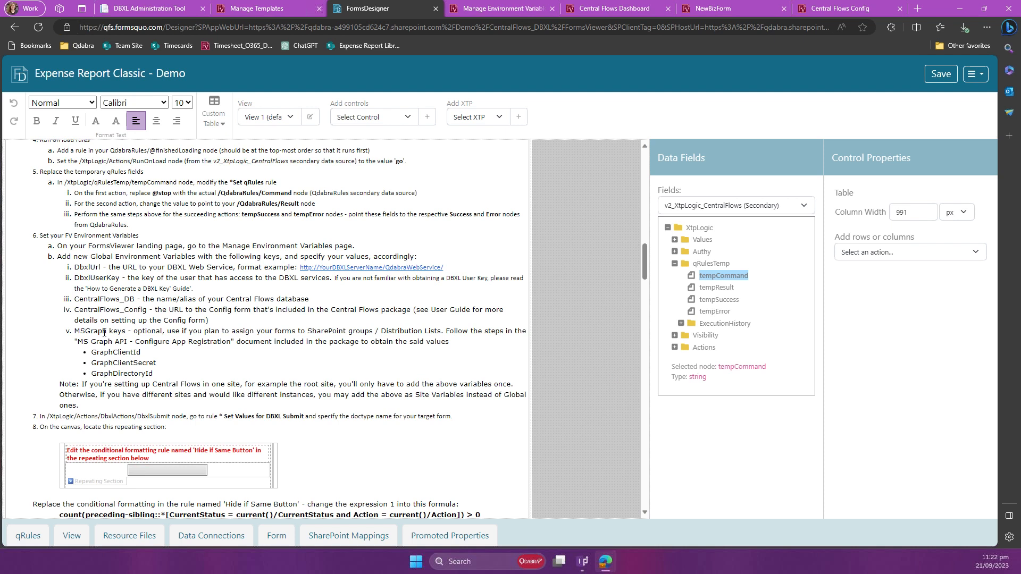
left_click(92, 278)
left_click(674, 347)
scroll(665, 381, "down", 2)
scroll(616, 372, "down", 1)
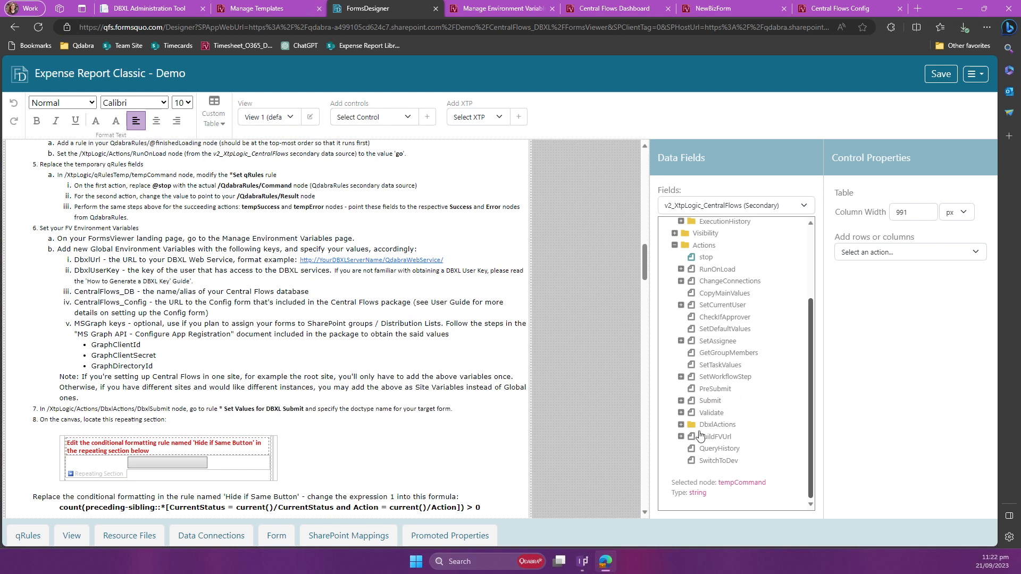
left_click(684, 425)
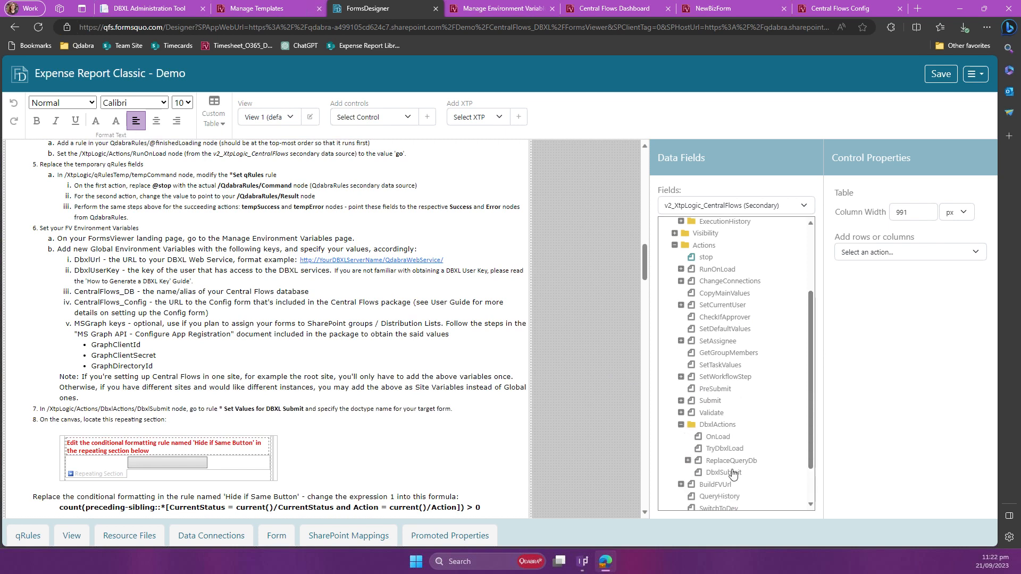
left_click(727, 437)
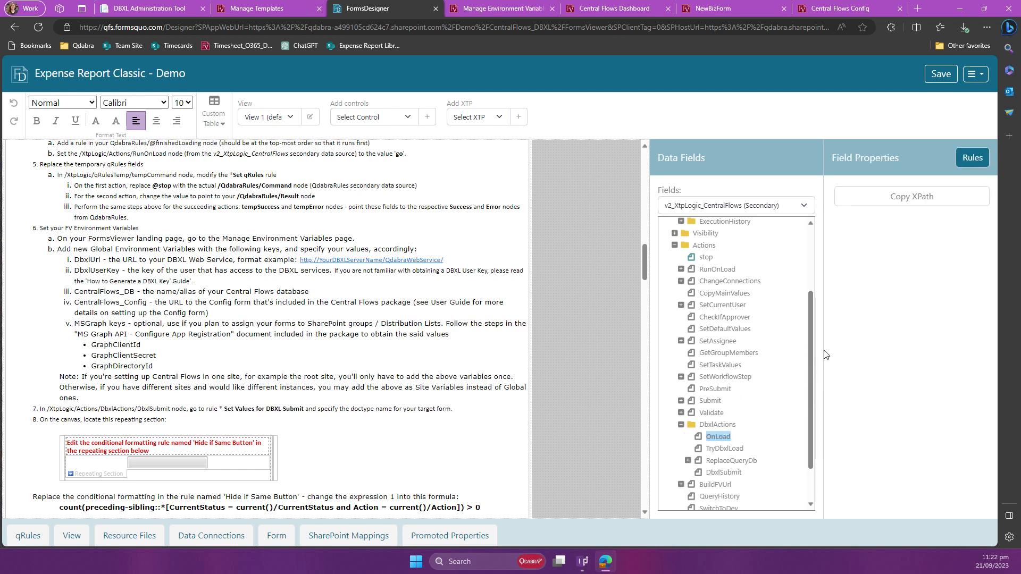
left_click(954, 166)
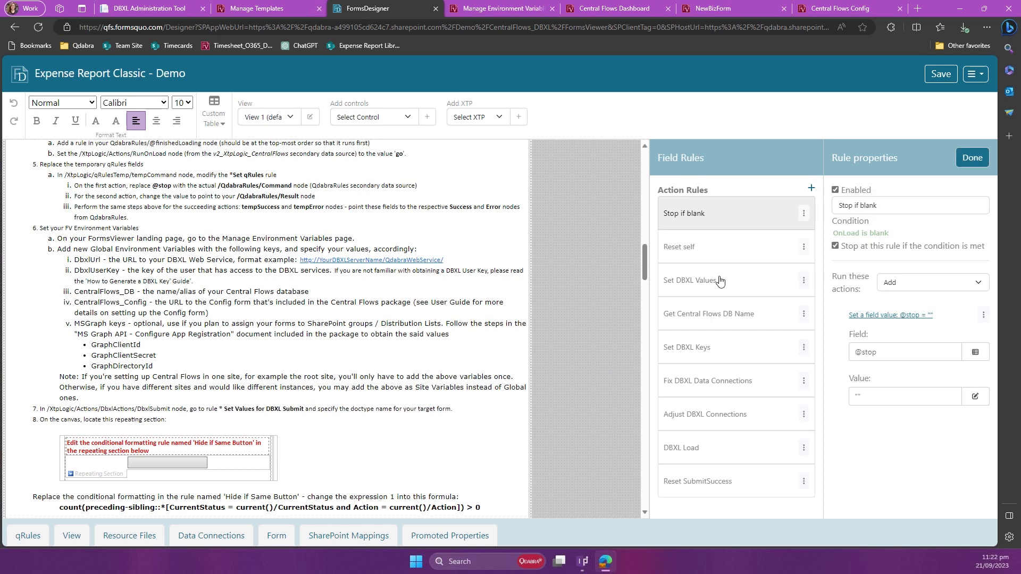
left_click(727, 422)
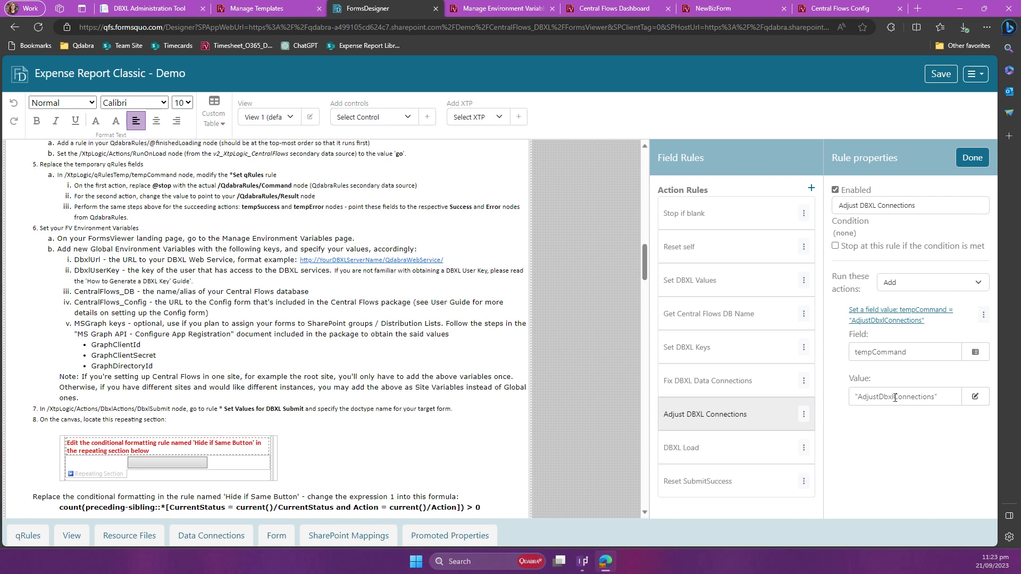
left_click(193, 339)
Step: Open the * Set Values for DBXL Submit rule of the DbxlSubmit node under Actions/DbxlActions
scroll(126, 274, "down", 1)
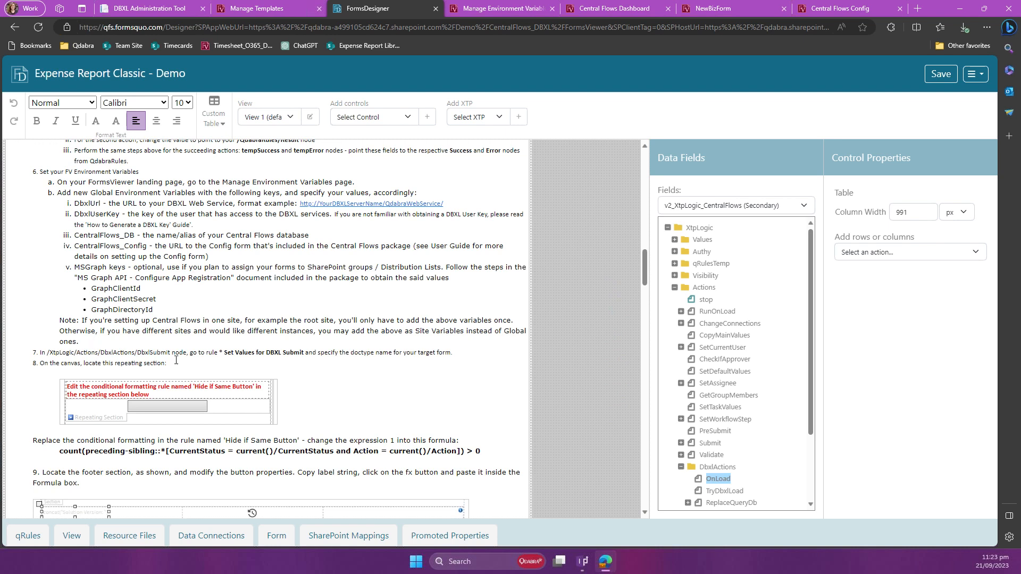
scroll(187, 360, "down", 1)
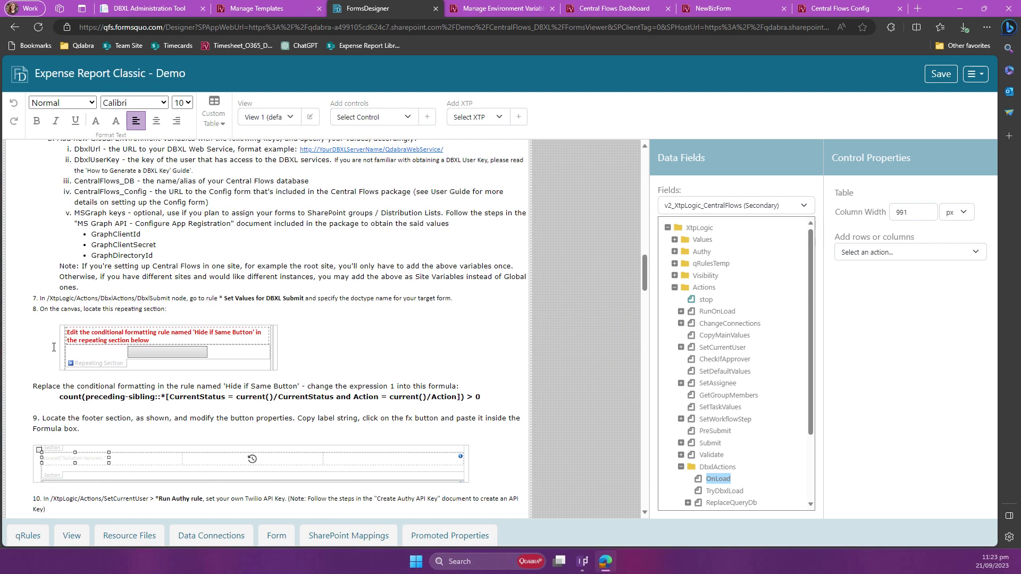
left_click(242, 295)
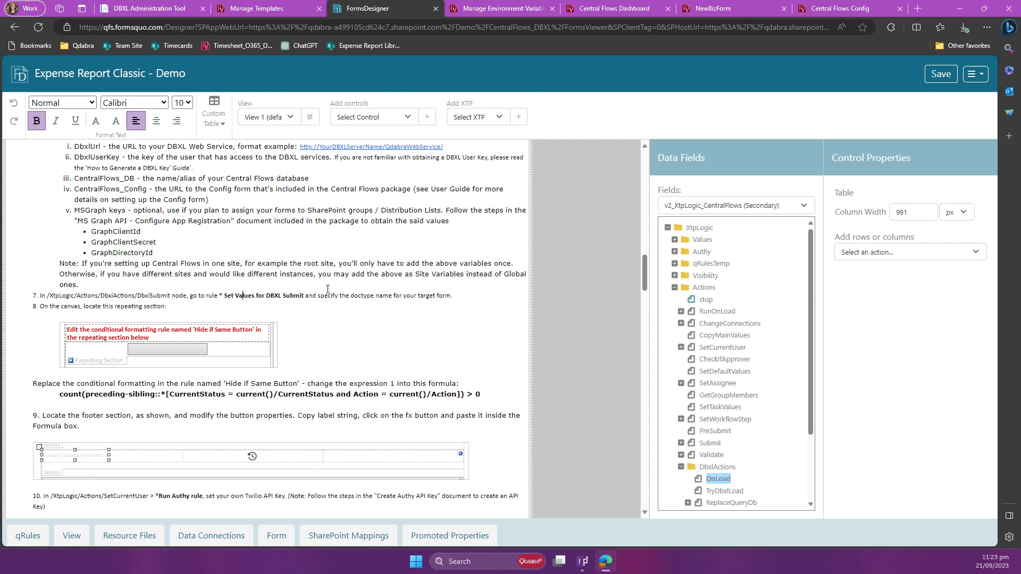
left_click(709, 211)
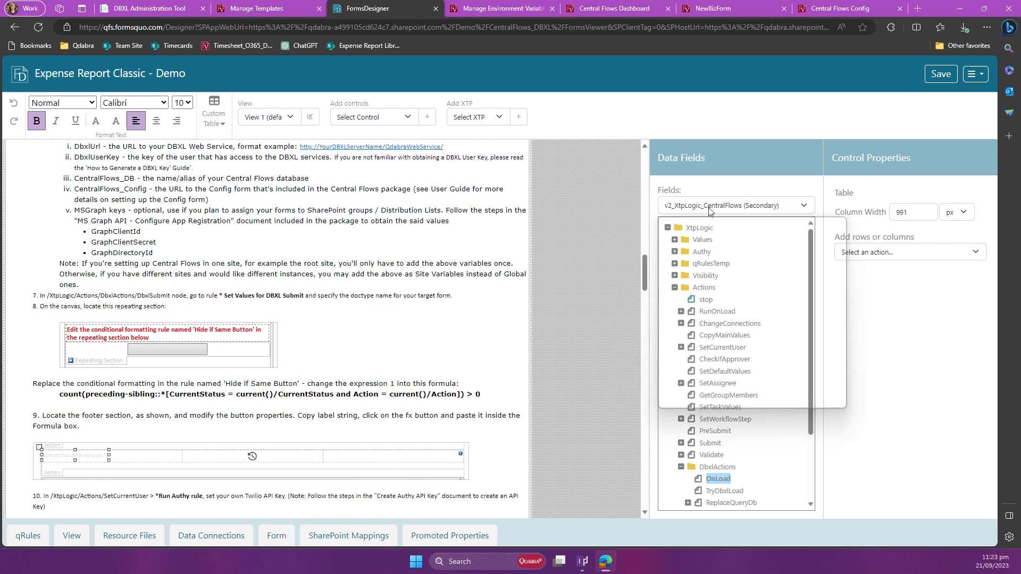
left_click(753, 446)
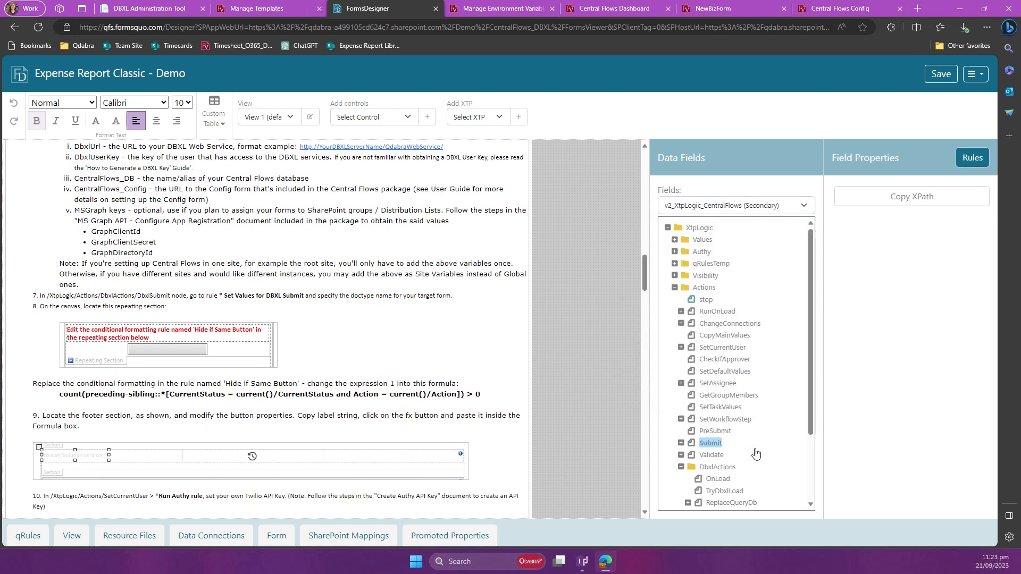
scroll(747, 460, "down", 2)
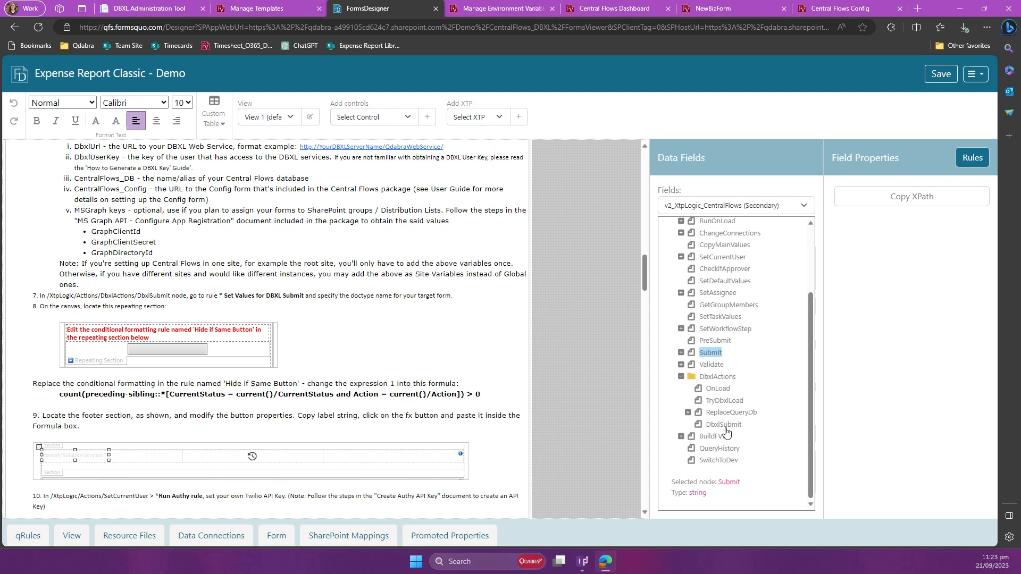
left_click(724, 425)
left_click(963, 161)
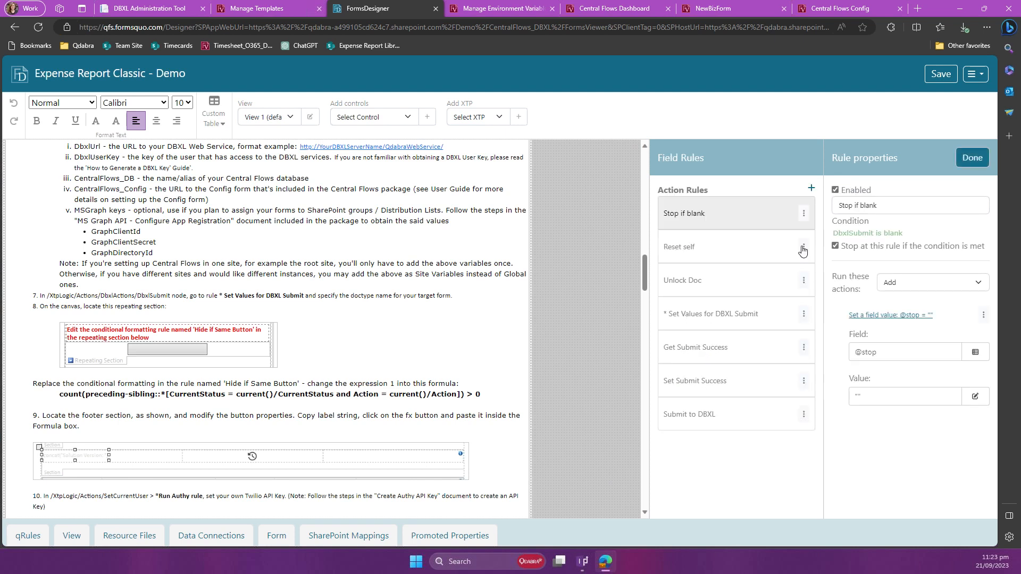
left_click(691, 322)
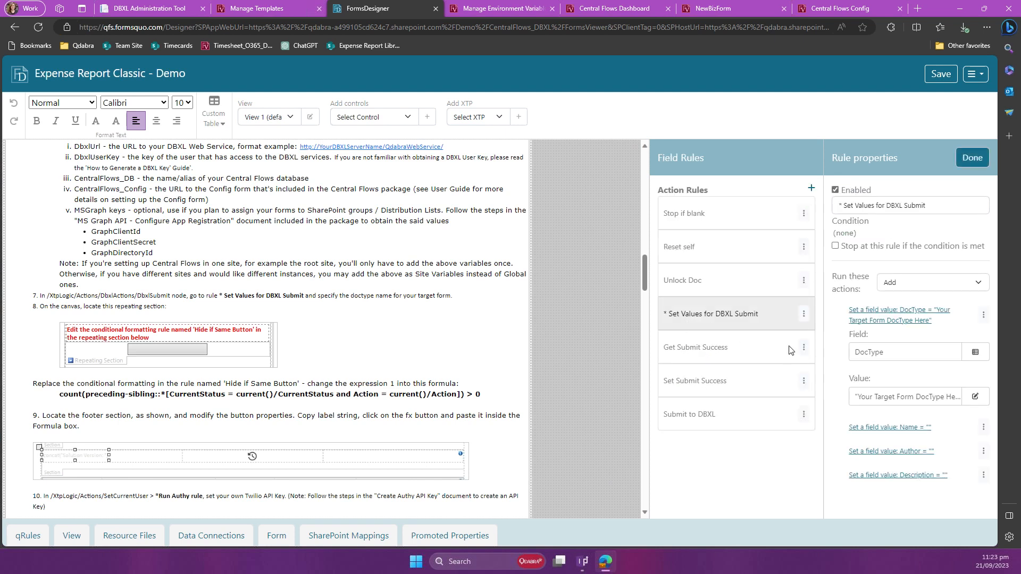
Step: Open the DocType value for editing and copy the name ExpenseReportCF_Test from the CentralFlows group in the DBXL Administration Tool catalog
left_click(909, 398)
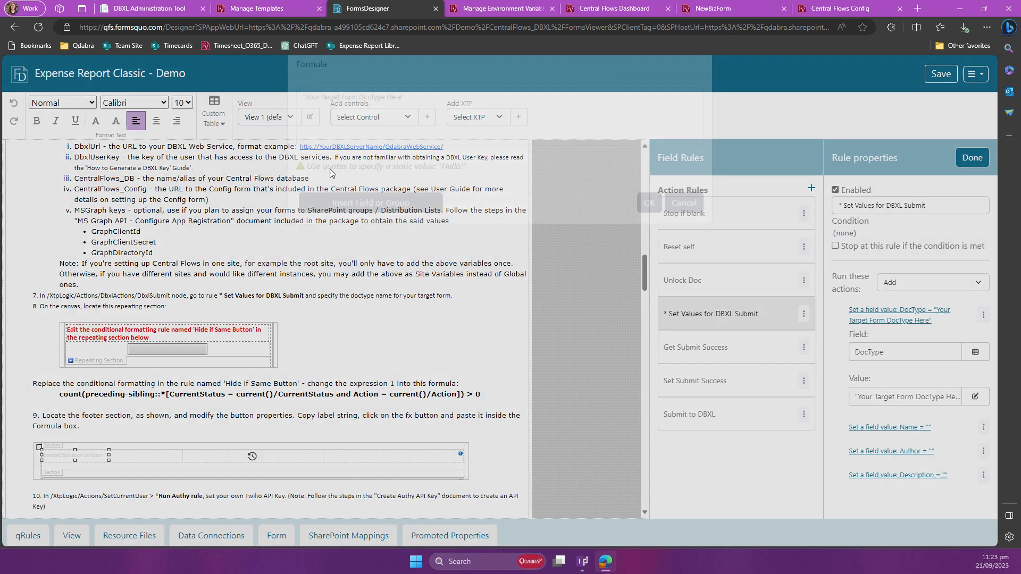
left_click(179, 8)
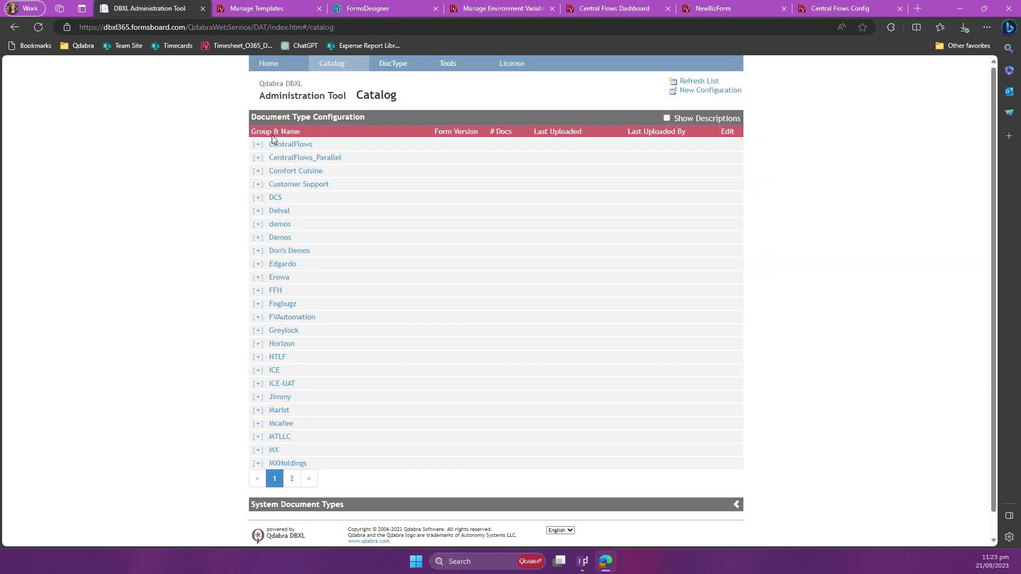
left_click(307, 151)
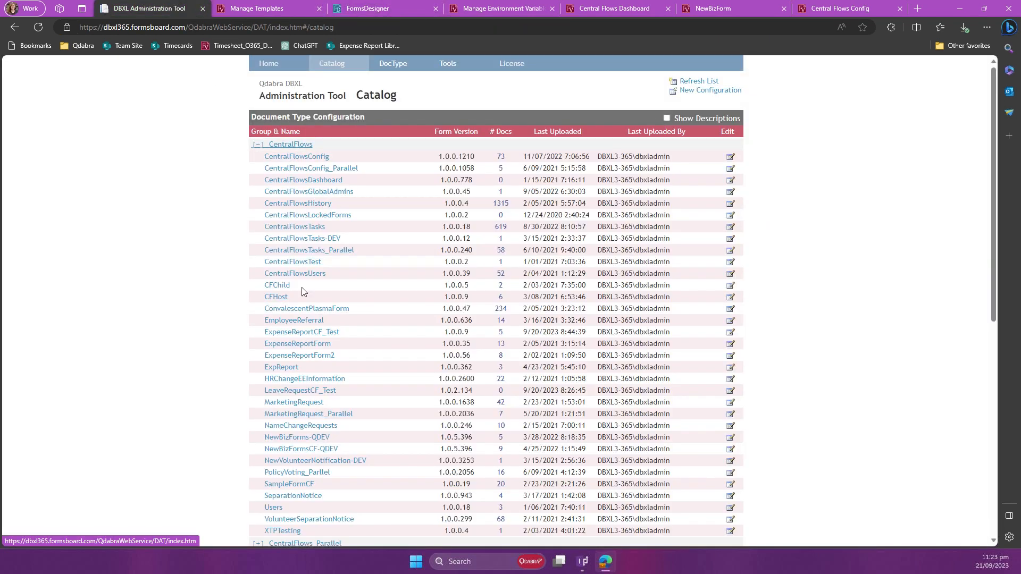
left_click_drag(342, 334, 266, 334)
key("ctrl+c")
left_click(319, 334)
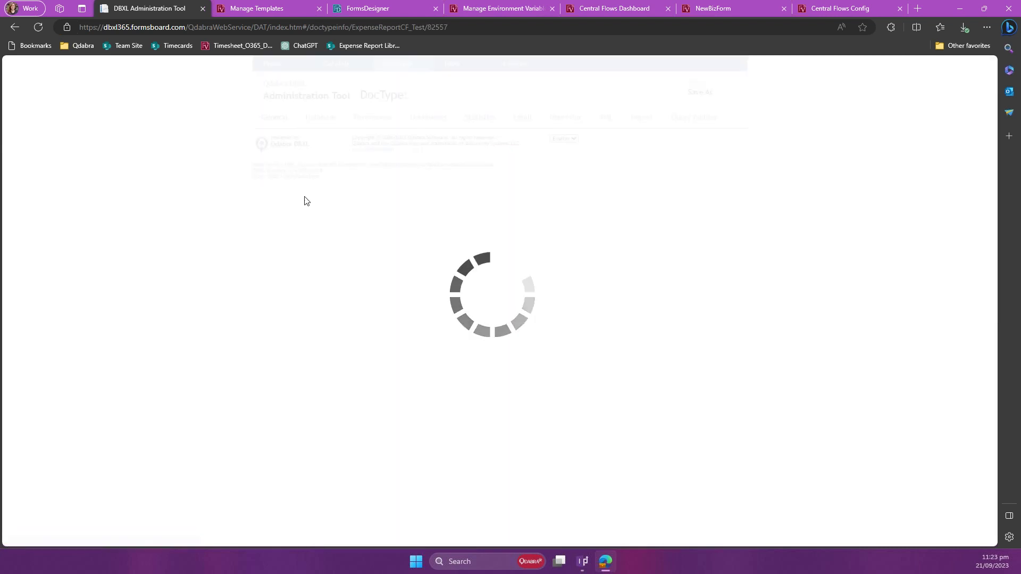
Step: Return to FormsDesigner, replace the DocType placeholder text with "ExpenseReportCF_Test" in quotes, and finish editing the rule
left_click(341, 9)
left_click_drag(402, 119, 306, 113)
key("ctrl+v")
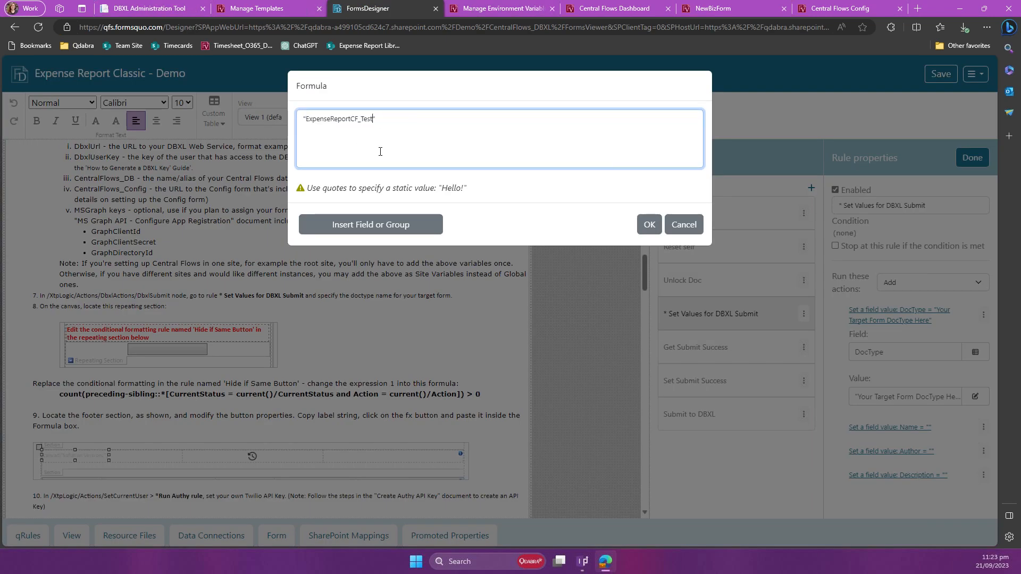
left_click(640, 228)
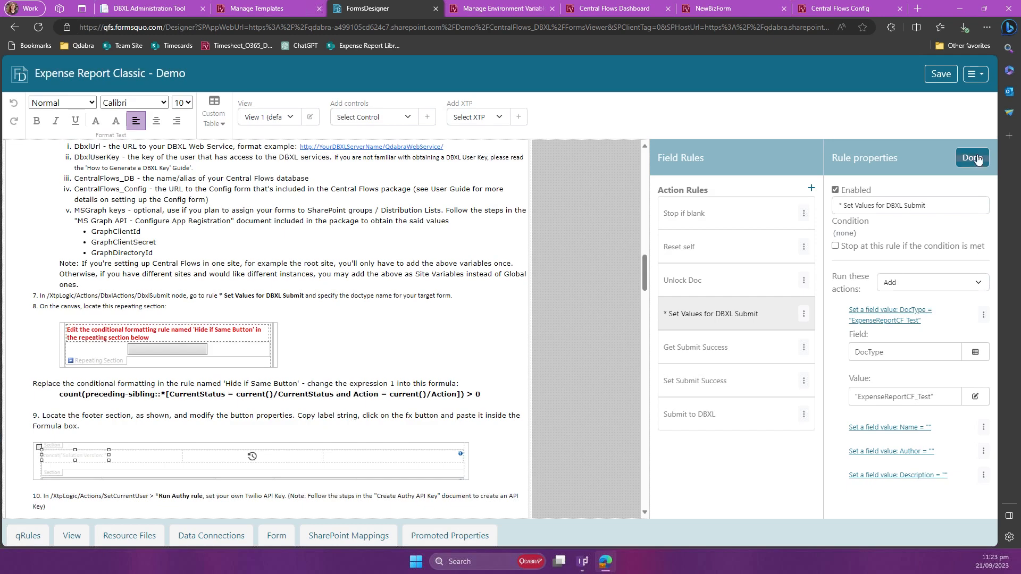
left_click(976, 158)
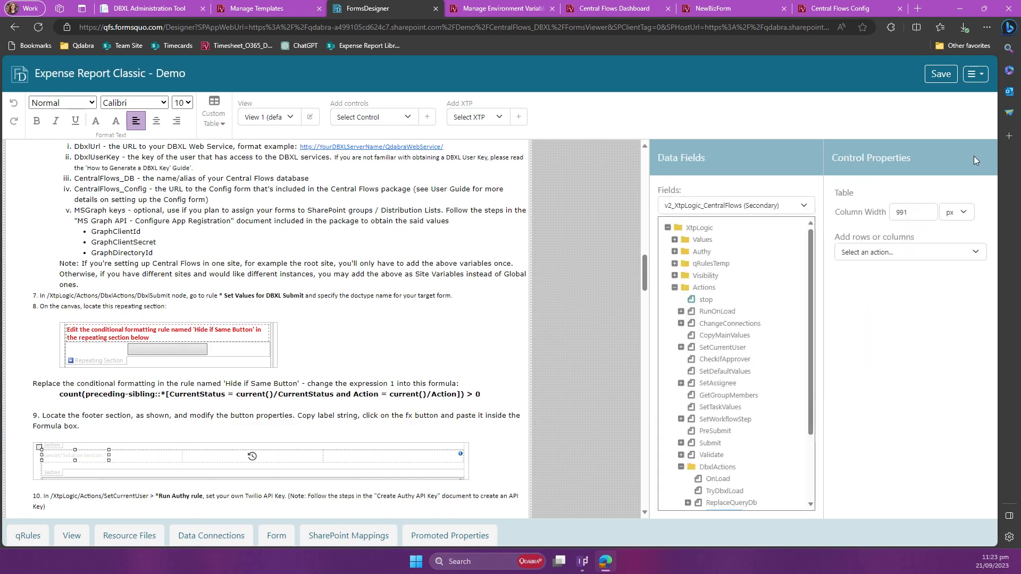
Step: Save the form template and copy the replacement formula for 'Hide if Same Button' from instruction 8 on the canvas
left_click(941, 74)
left_click_drag(60, 394, 174, 394)
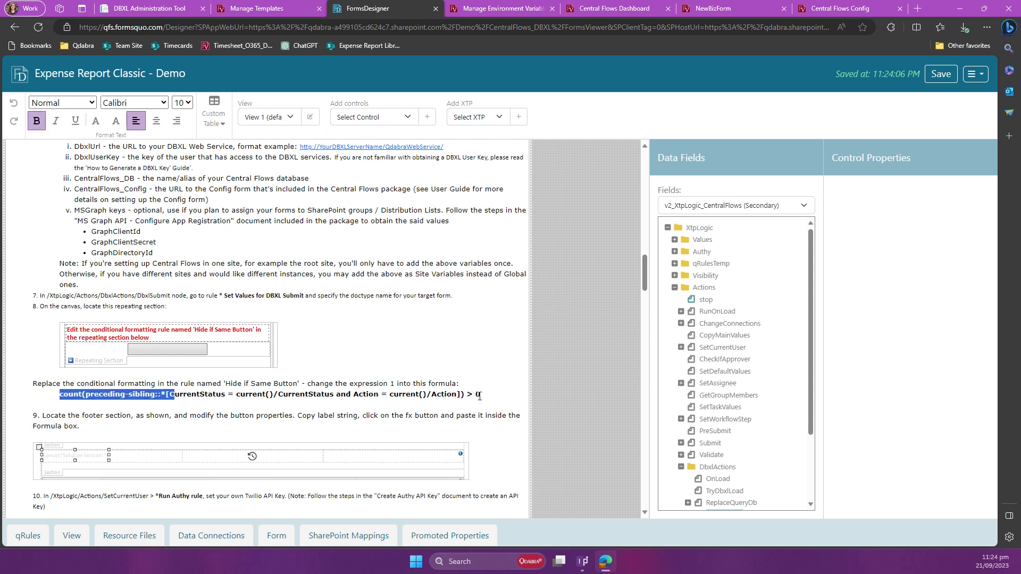
left_click_drag(480, 396, 478, 396)
key("ctrl+c")
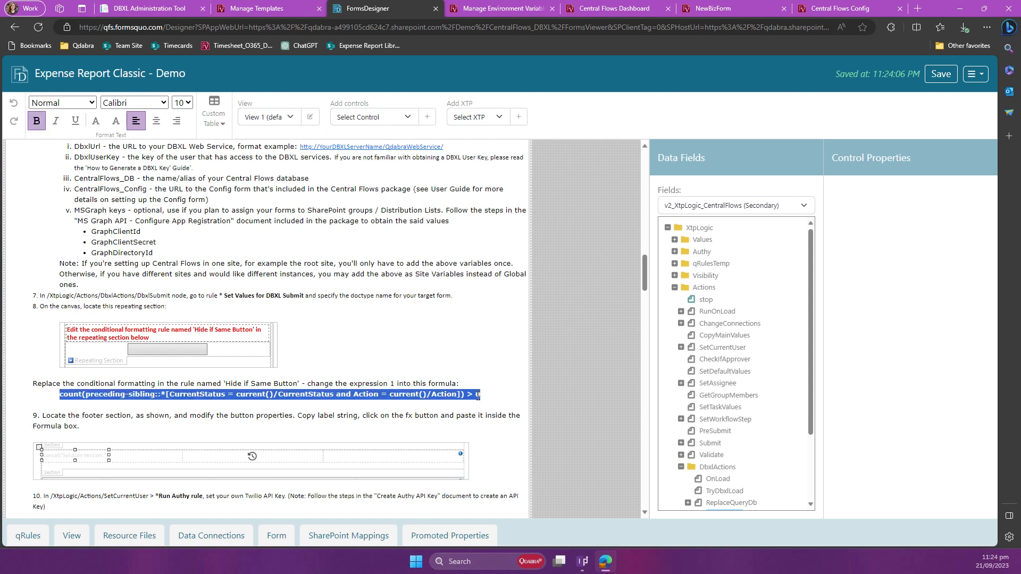
left_click(172, 392)
Step: Open the Hide if Same Button formatting rule of the repeating section below the red conditional formatting note
scroll(321, 394, "down", 3)
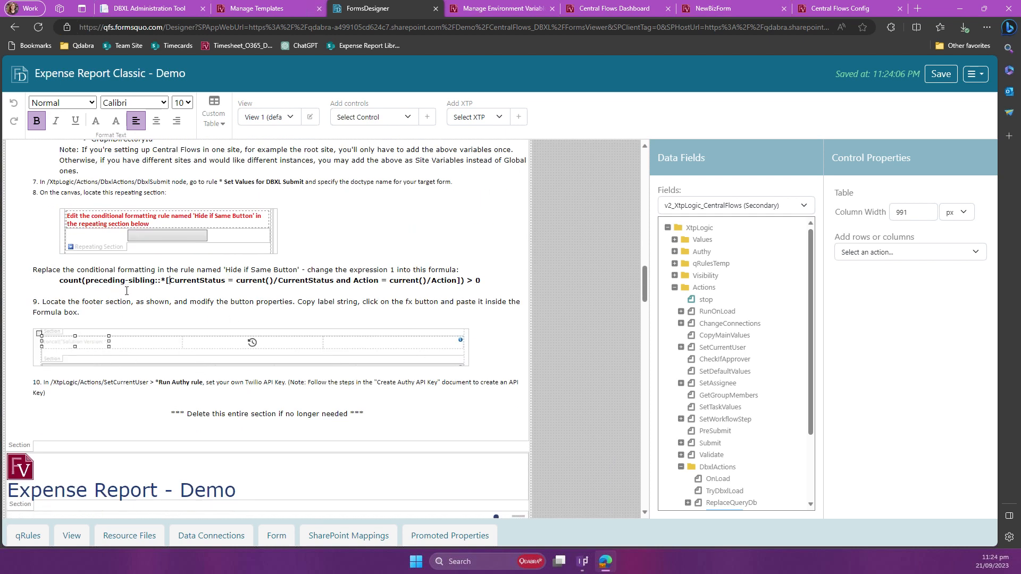
scroll(127, 290, "down", 10)
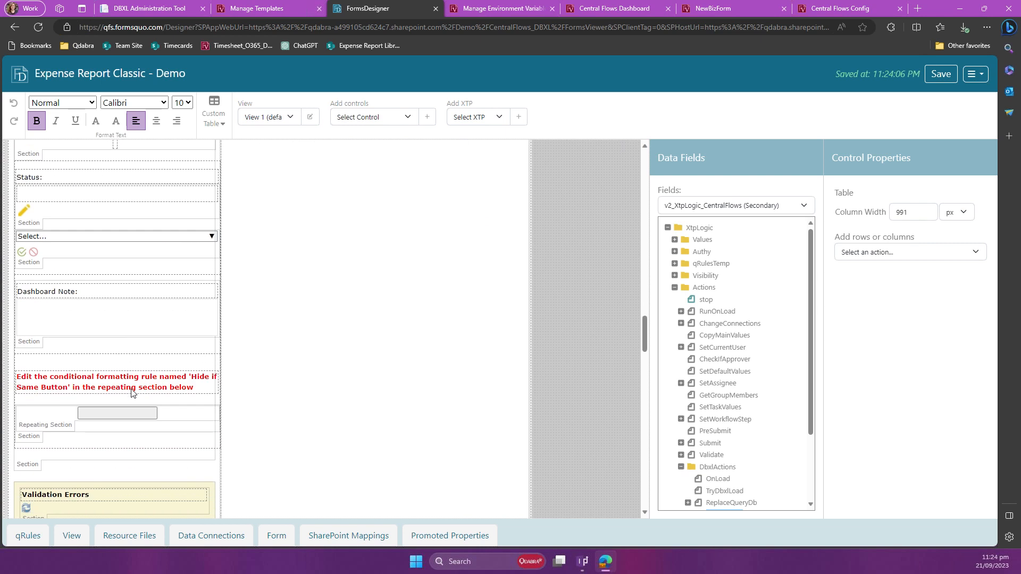
scroll(132, 392, "down", 3)
left_click(66, 271)
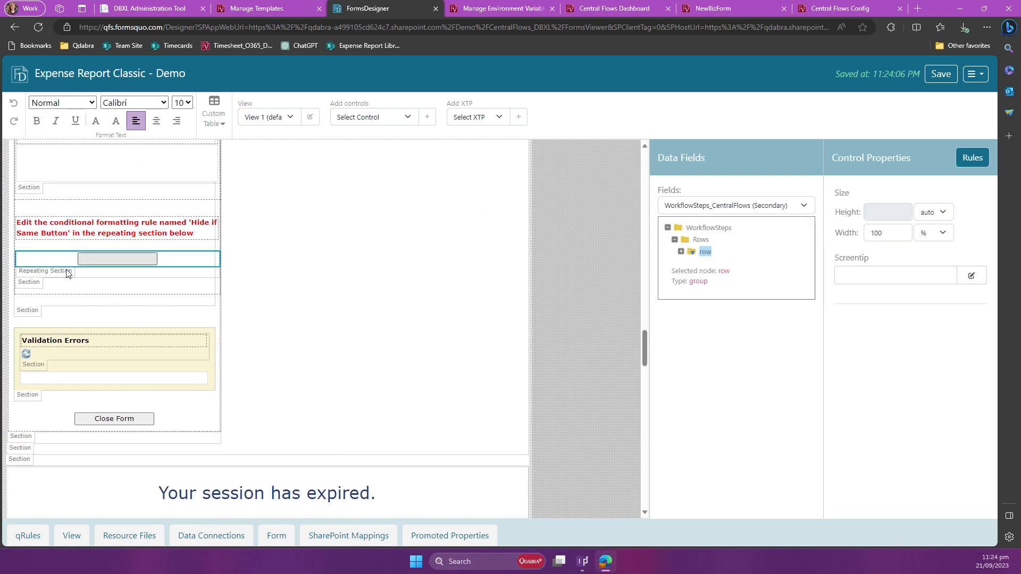
left_click(972, 158)
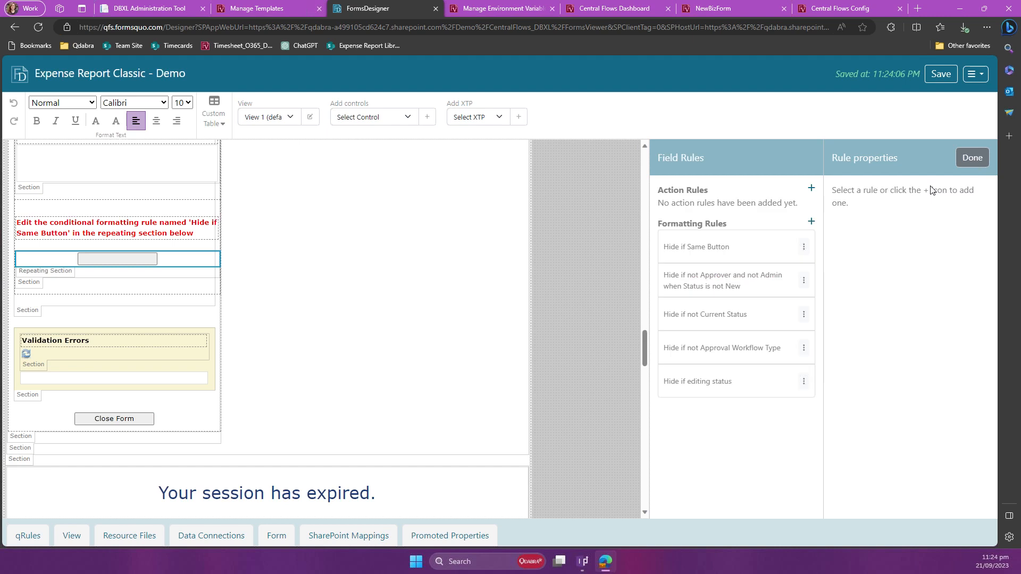
left_click(716, 253)
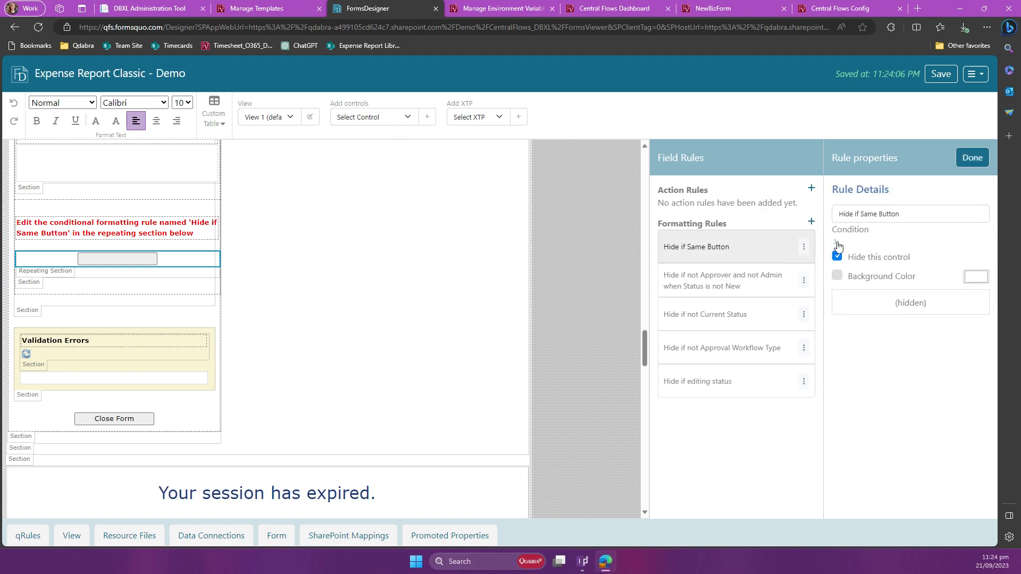
Step: Replace the rule's condition with count(preceding-sibling::*[CurrentStatus = current()/CurrentStatus and Action = current()/Action]) > 0 and finish editing the rules
left_click(836, 242)
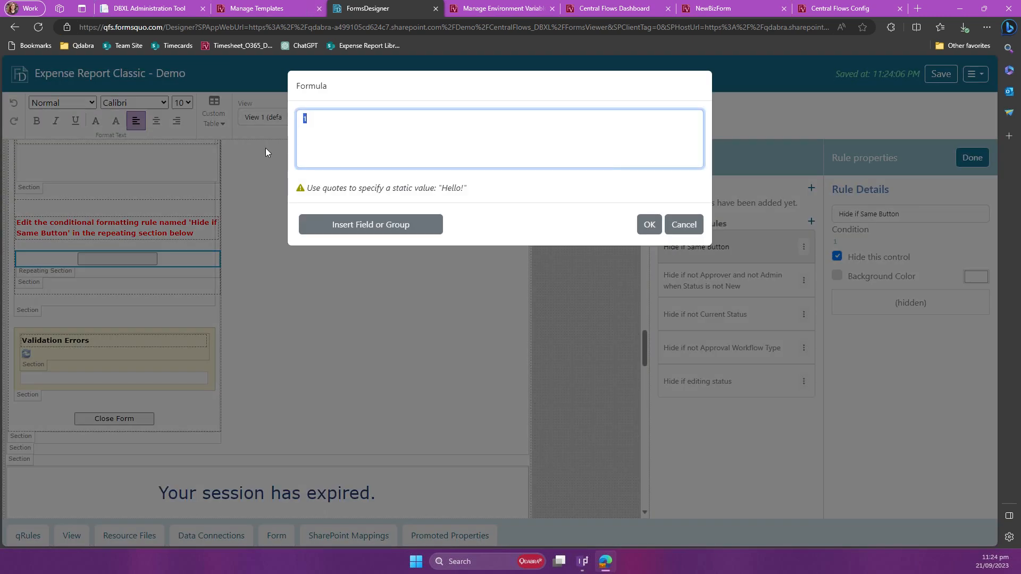
key("ctrl+v")
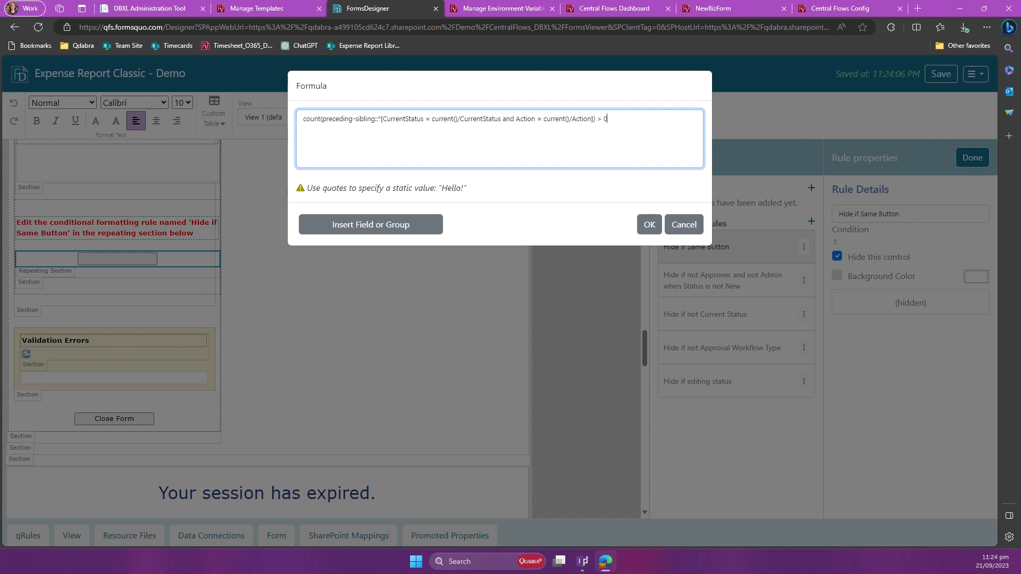
left_click(643, 223)
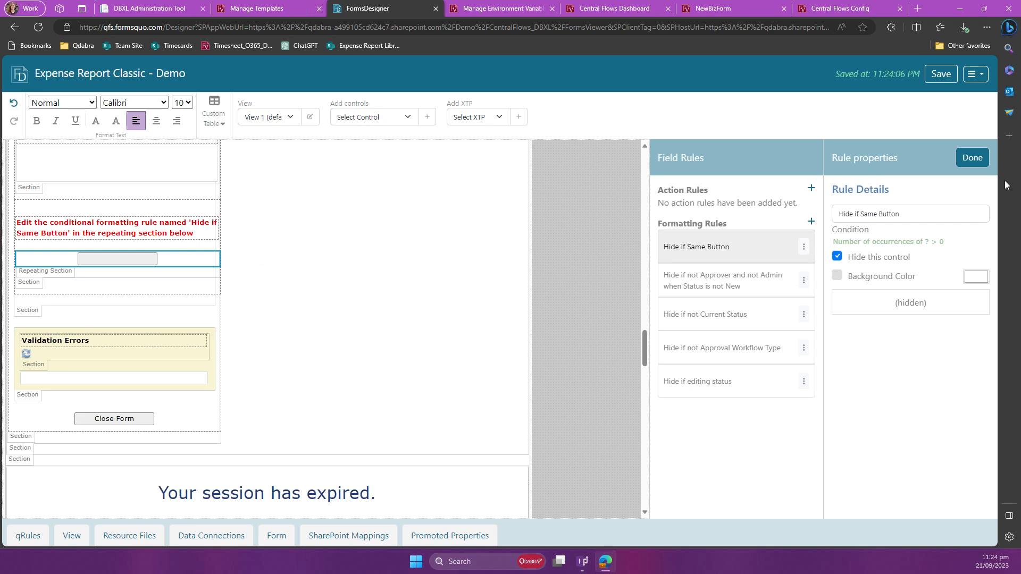
left_click(971, 157)
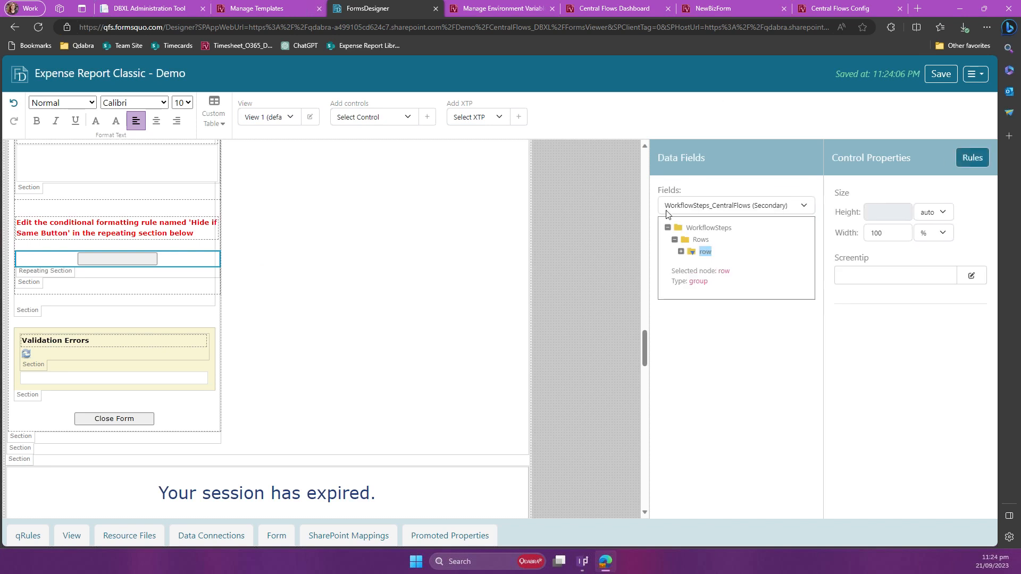
Step: Select the Solution Version button in the footer section and copy its full concat label string
scroll(169, 319, "down", 9)
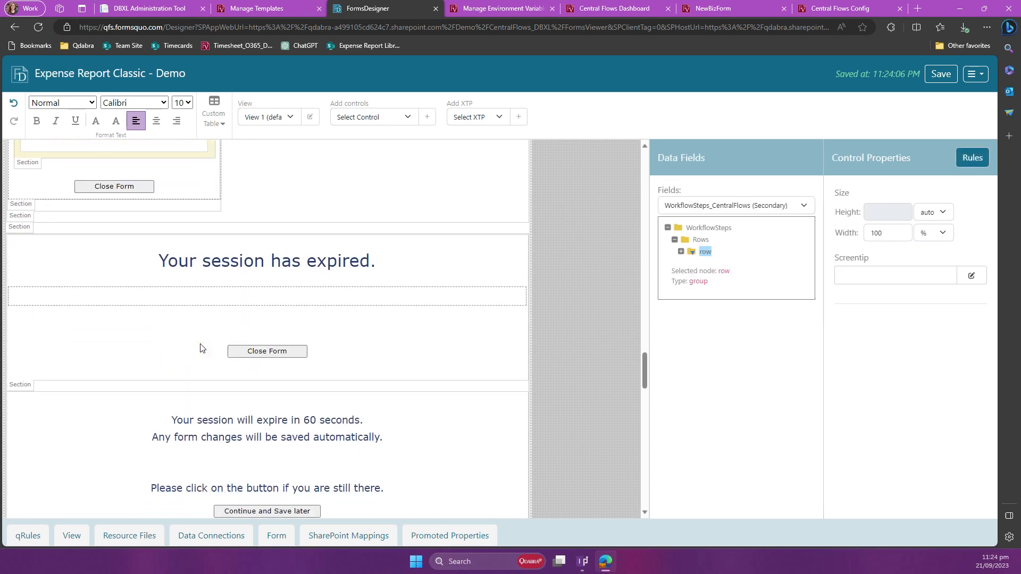
scroll(200, 348, "down", 15)
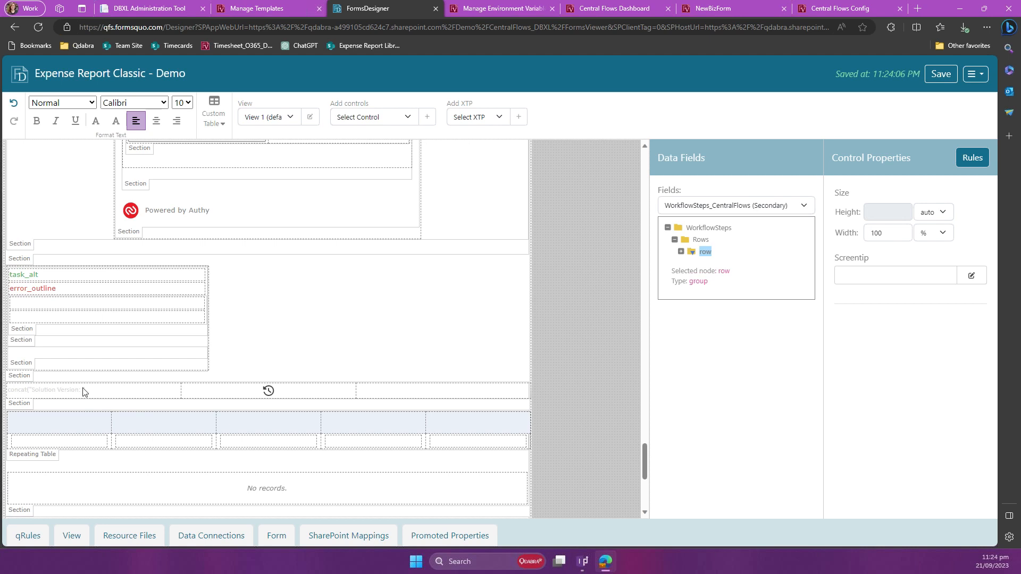
left_click(85, 392)
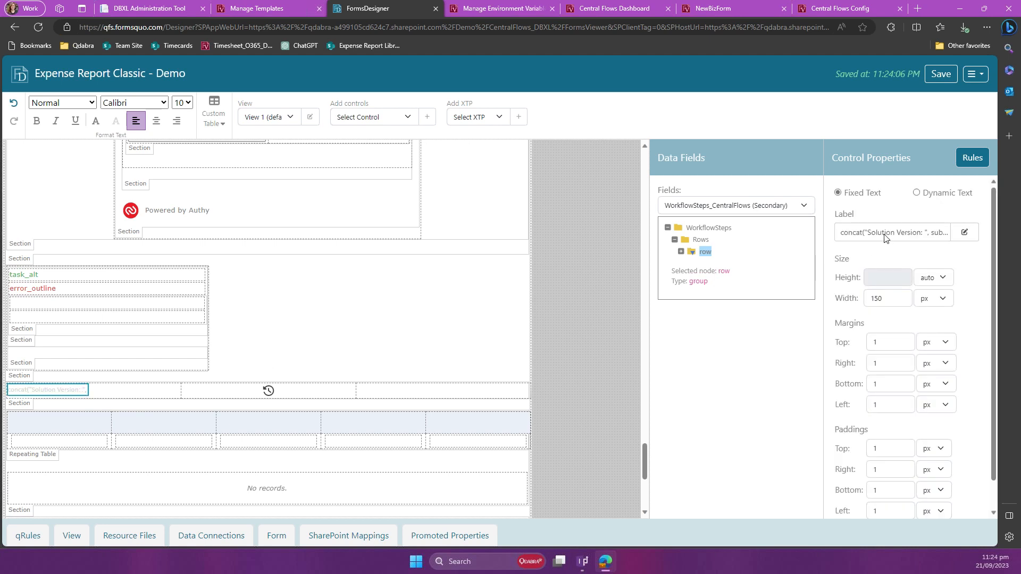
left_click(964, 232)
triple_click(934, 232)
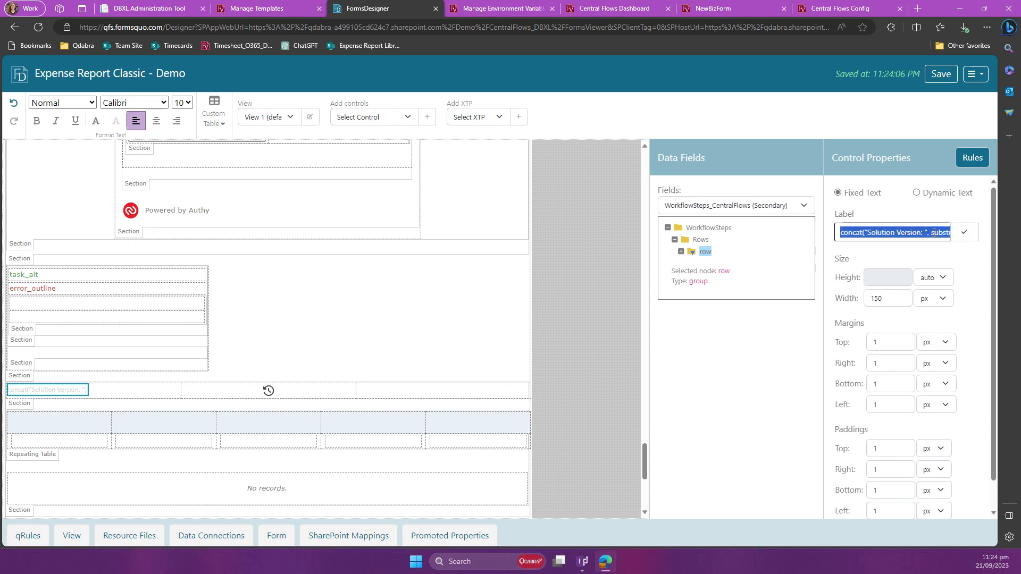
Step: Switch the footer button's label to Dynamic Text, paste the copied Solution Version concat string as its formula, and check the button's rules
left_click(916, 194)
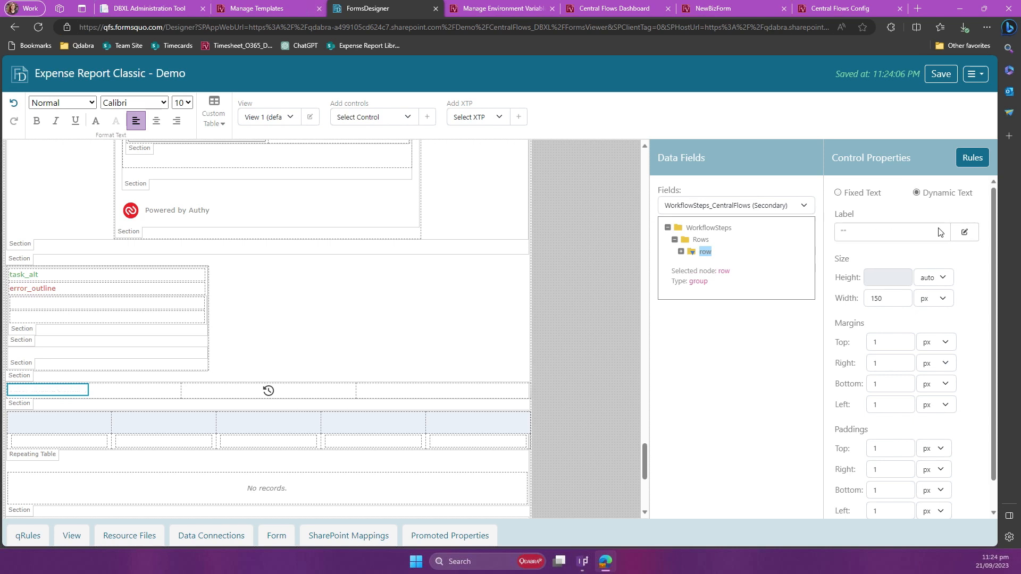
left_click(963, 232)
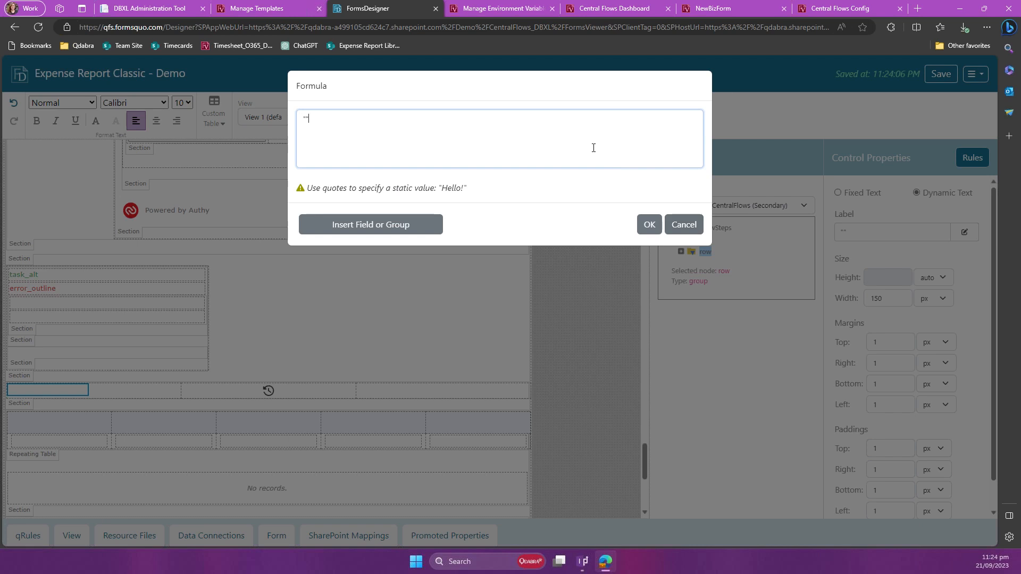
type("concat(\"Solution Version: \", substring-before(substring-after(/processing-instruction()[local-name(.) = \"mso-infoPathSolution\"], 'solutionVersion=\"'), '\"'))")
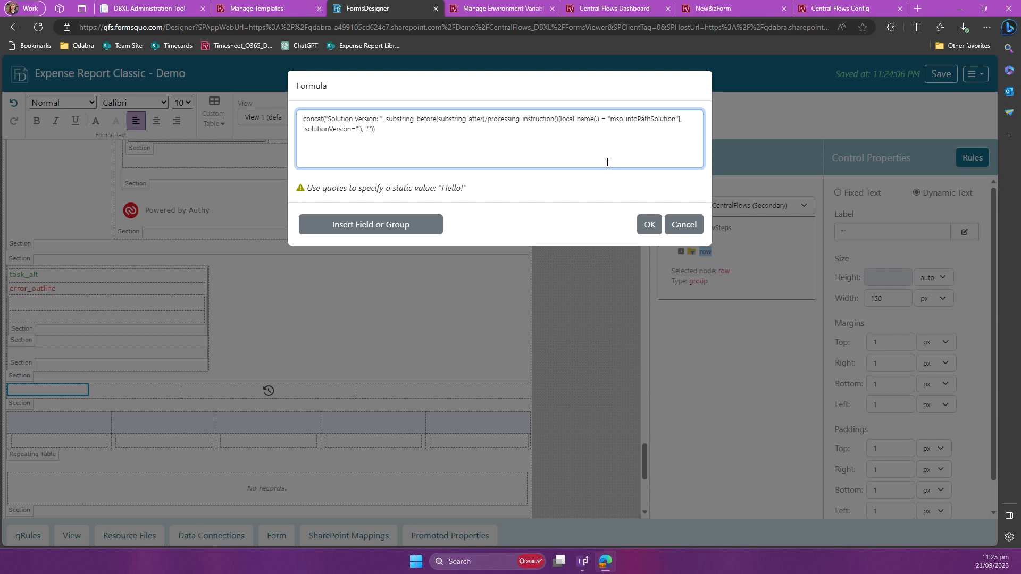
left_click(650, 226)
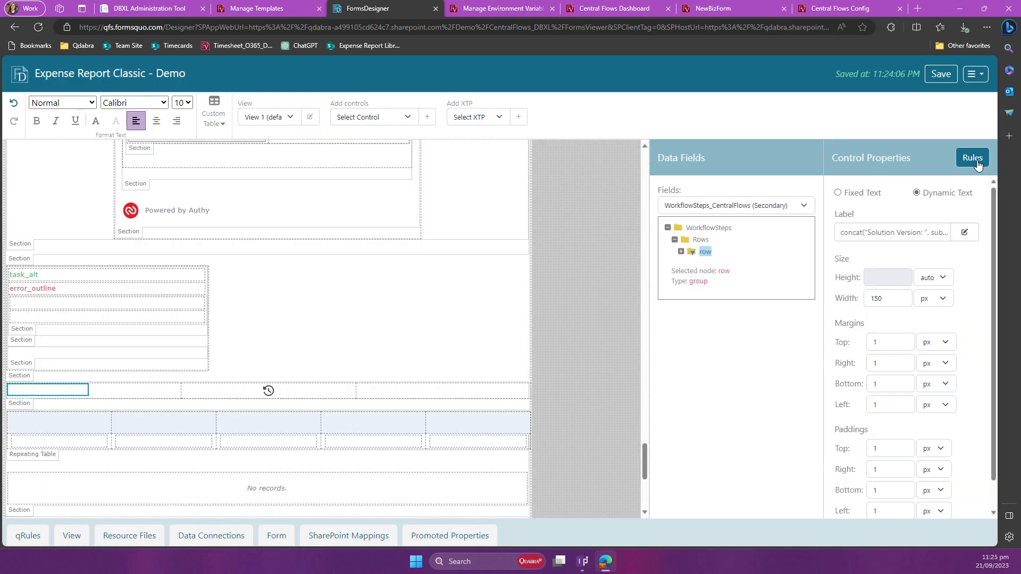
left_click(972, 157)
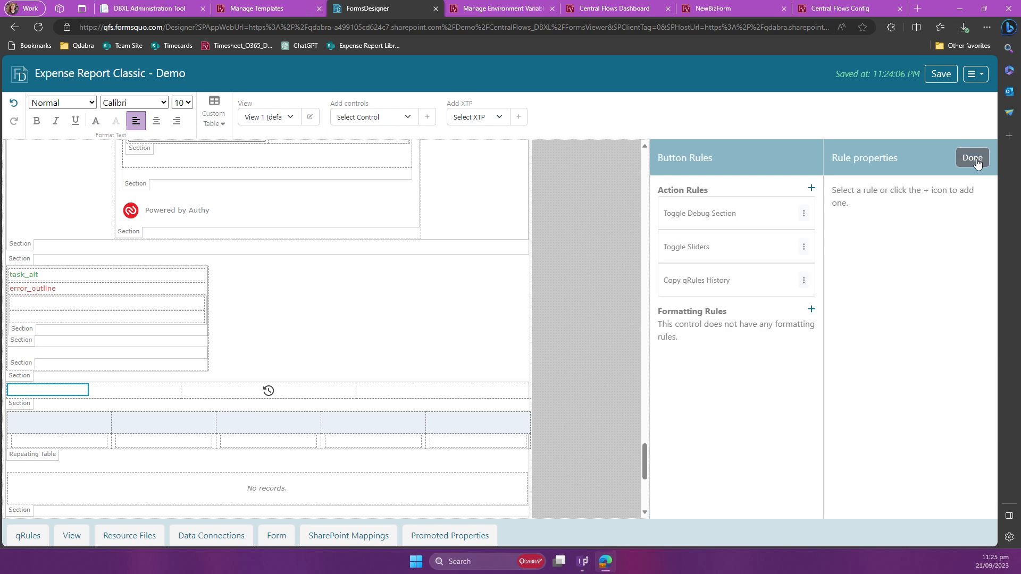
left_click(976, 162)
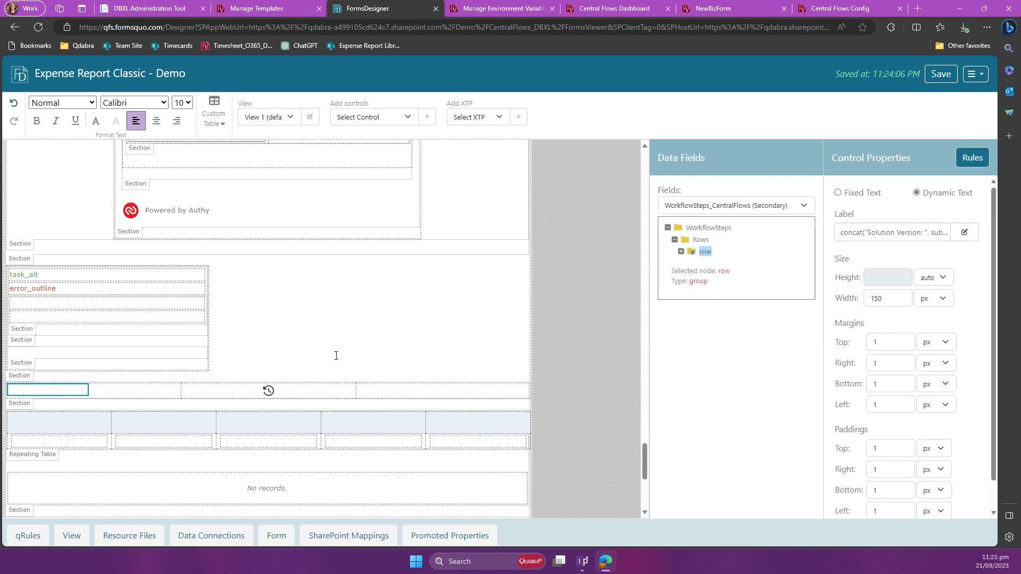
Step: Save the form template and open the Expense Report form for filling in
scroll(335, 353, "up", 1)
scroll(334, 353, "up", 2)
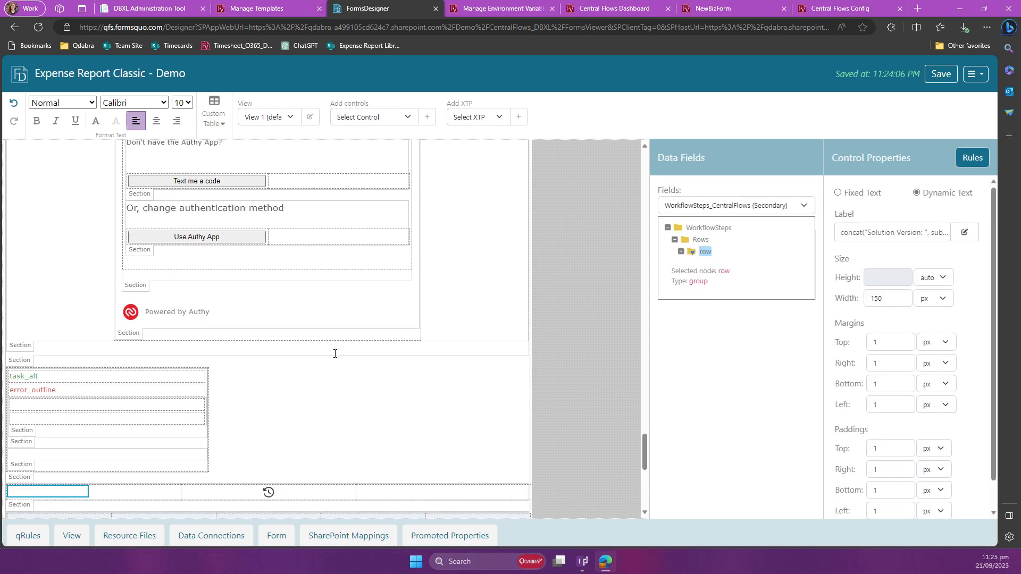
left_click(938, 74)
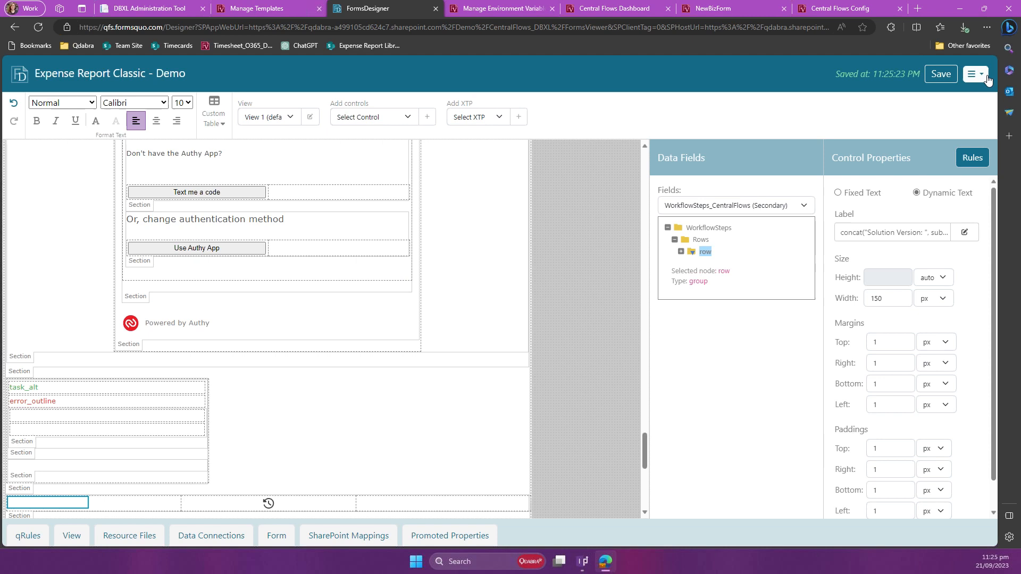
left_click(986, 79)
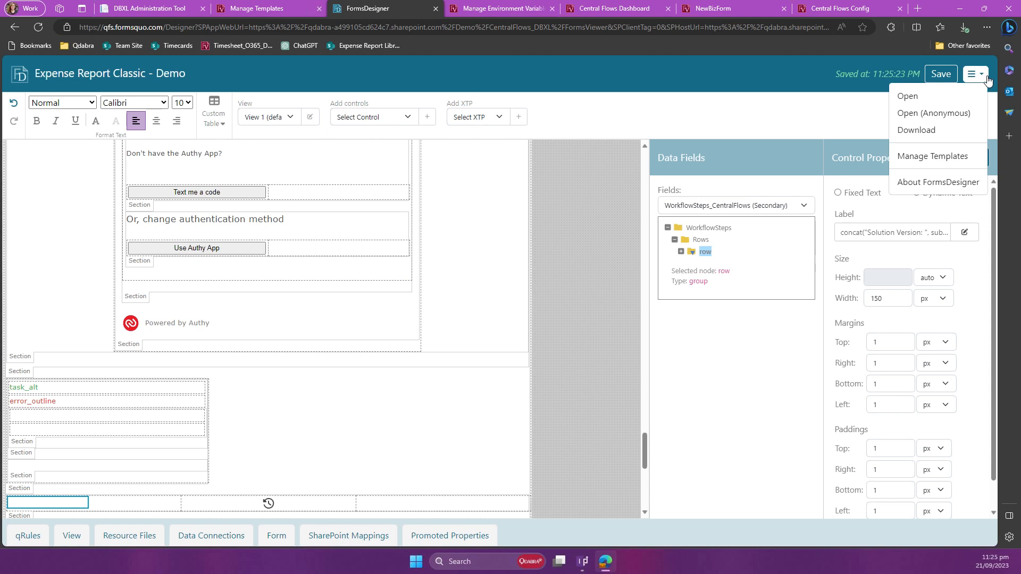
left_click(964, 101)
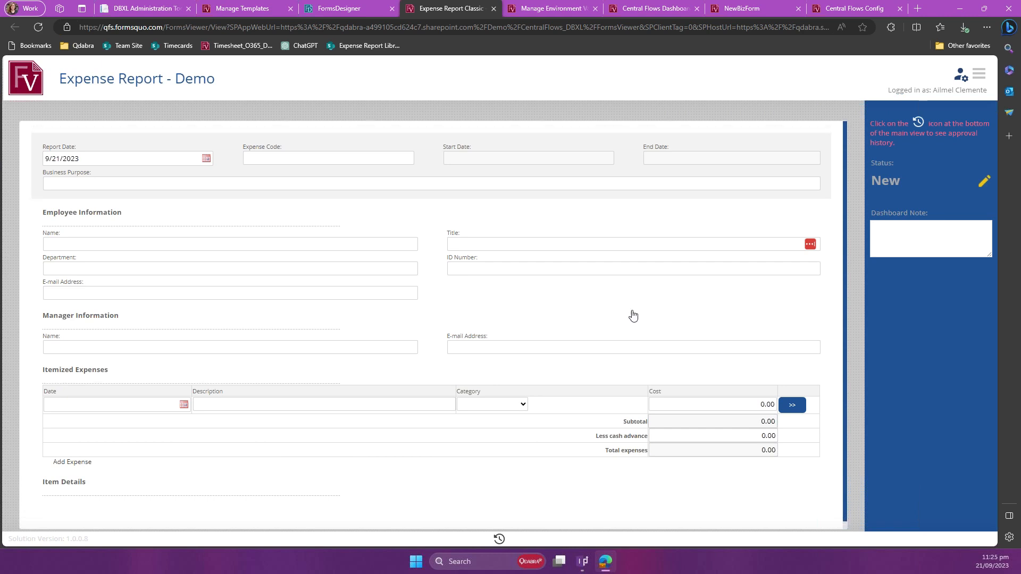
Step: Toggle the form's status side panel, examine the form layout in a smaller browser window, and restore the window to full size
left_click(977, 78)
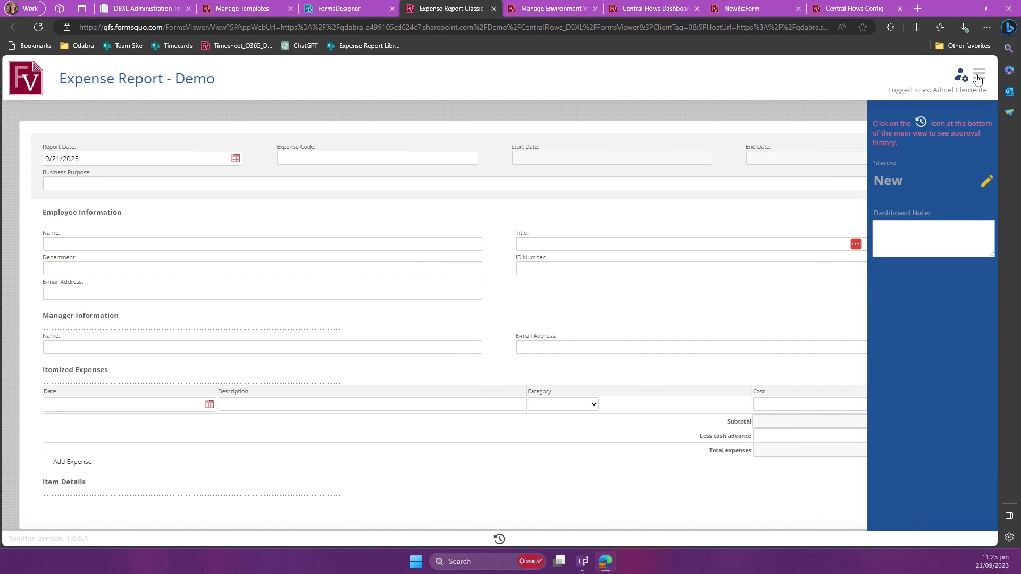
left_click(977, 78)
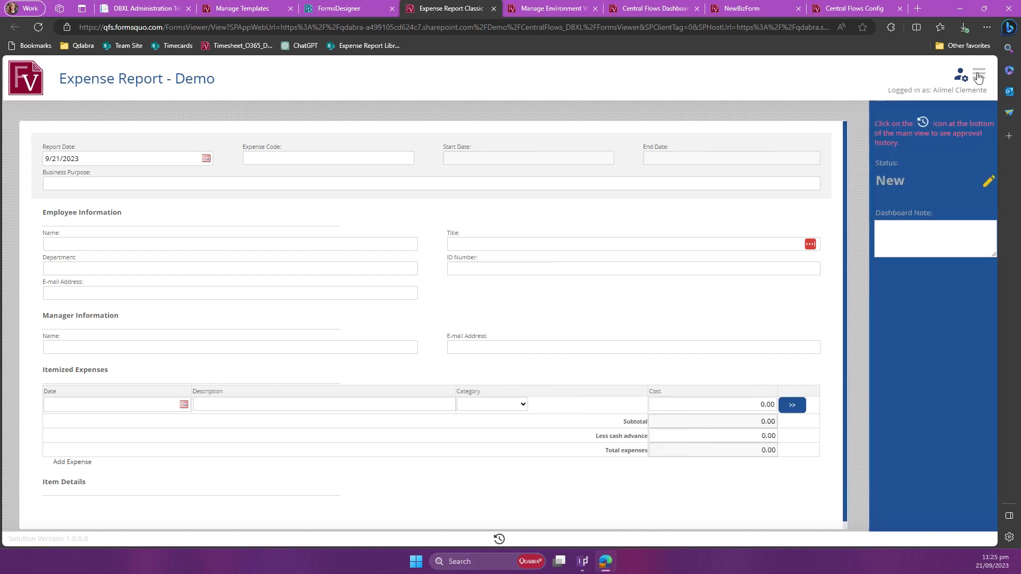
left_click(983, 9)
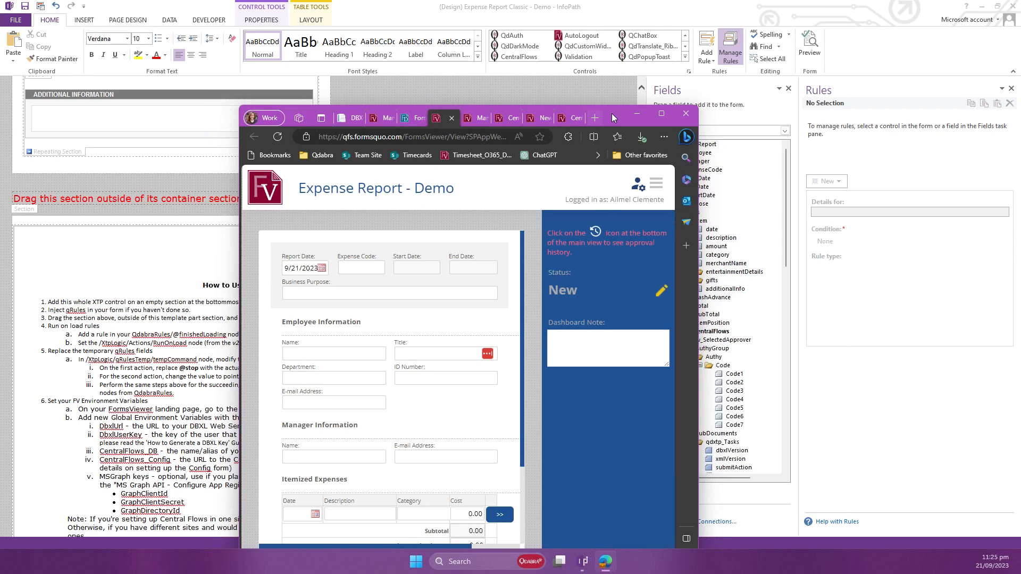
left_click_drag(616, 117, 590, 52)
scroll(506, 311, "down", 2)
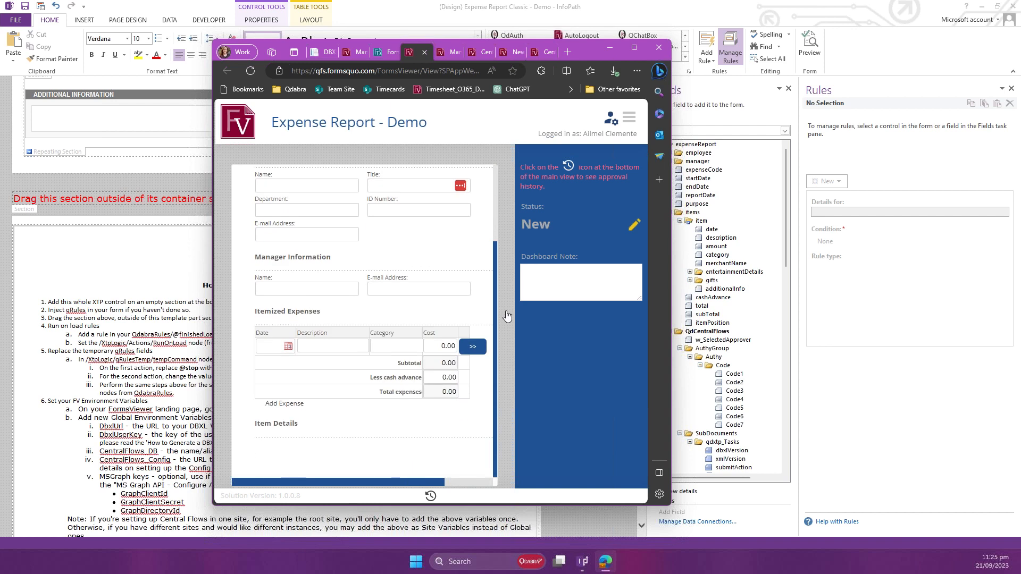
scroll(505, 311, "up", 2)
scroll(375, 395, "down", 3)
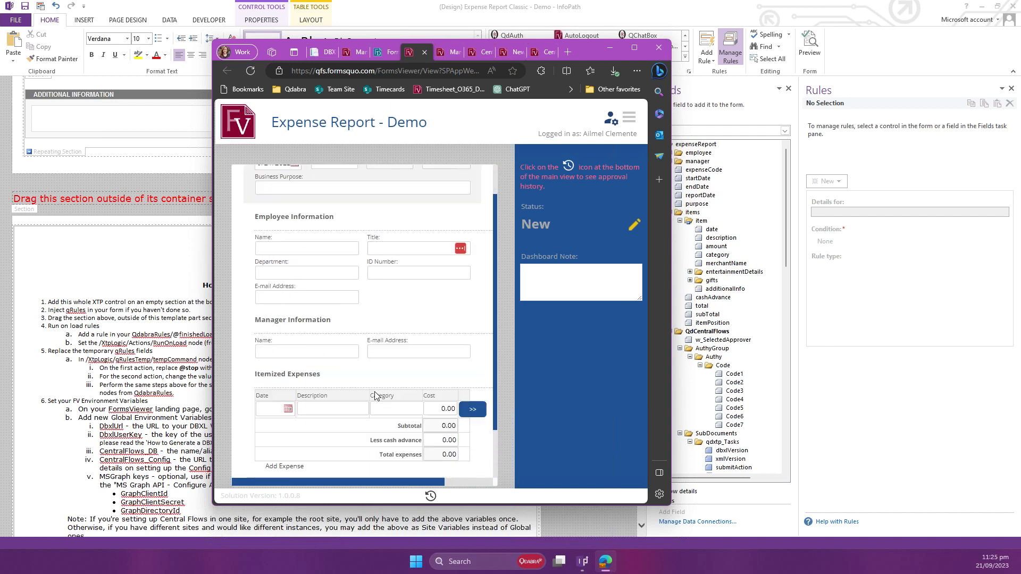
scroll(377, 393, "up", 2)
scroll(377, 394, "up", 1)
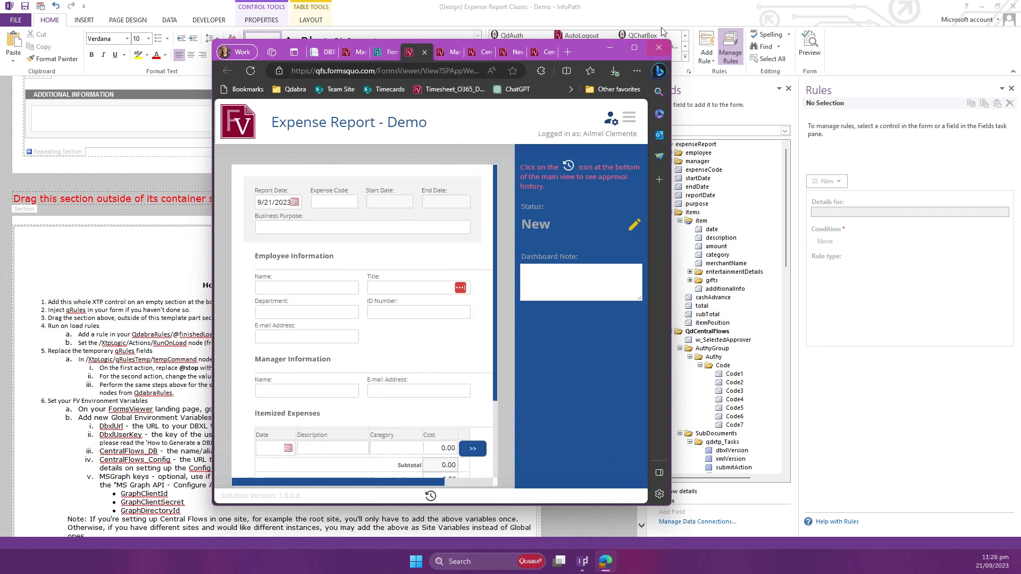
left_click(638, 49)
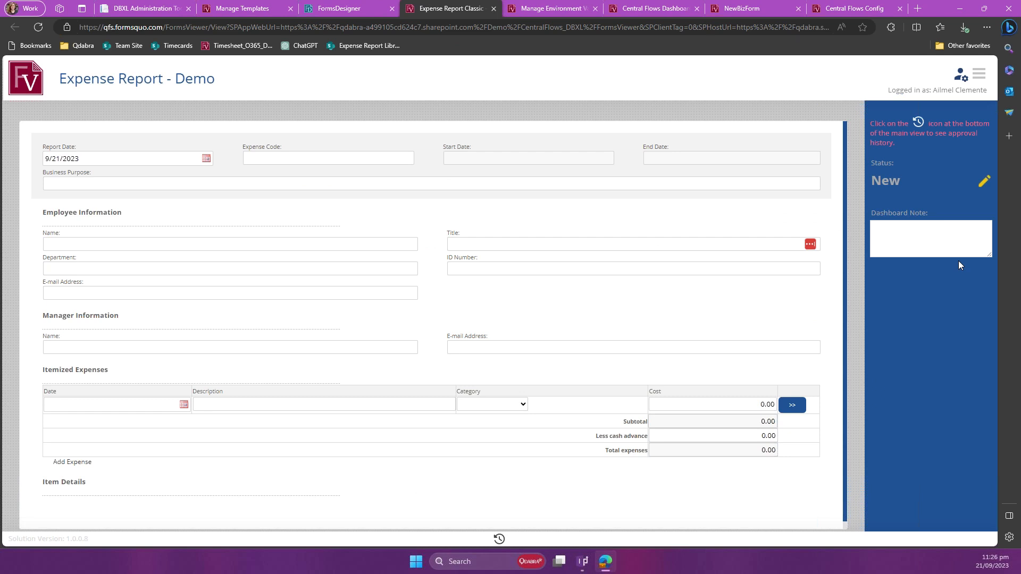
Step: Open the Central Flows configuration designer for the expense report from the form header
left_click(955, 237)
left_click(924, 324)
left_click(960, 80)
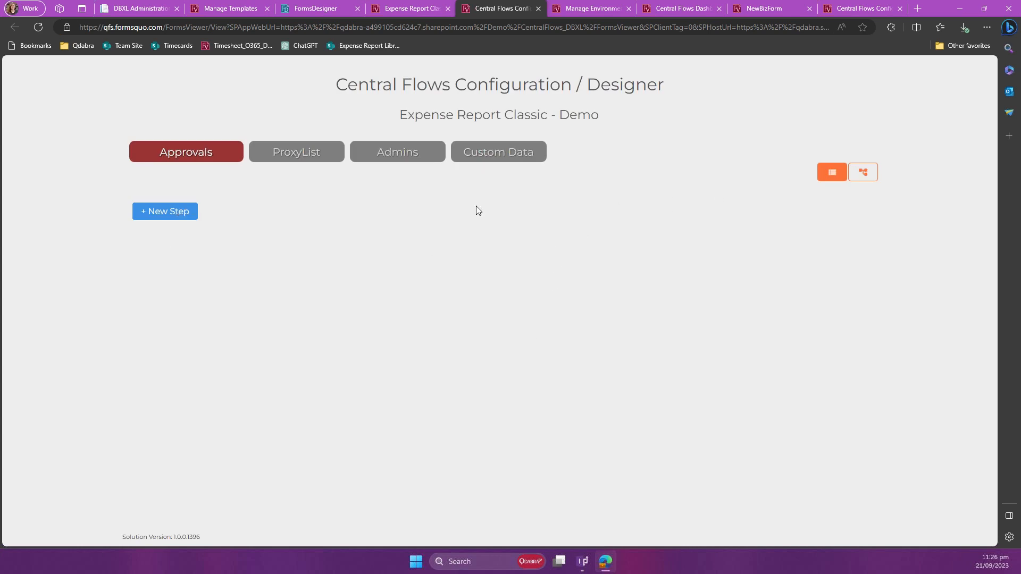
Step: Switch the Approvals configuration to the flow diagram view and add a new step
left_click(869, 176)
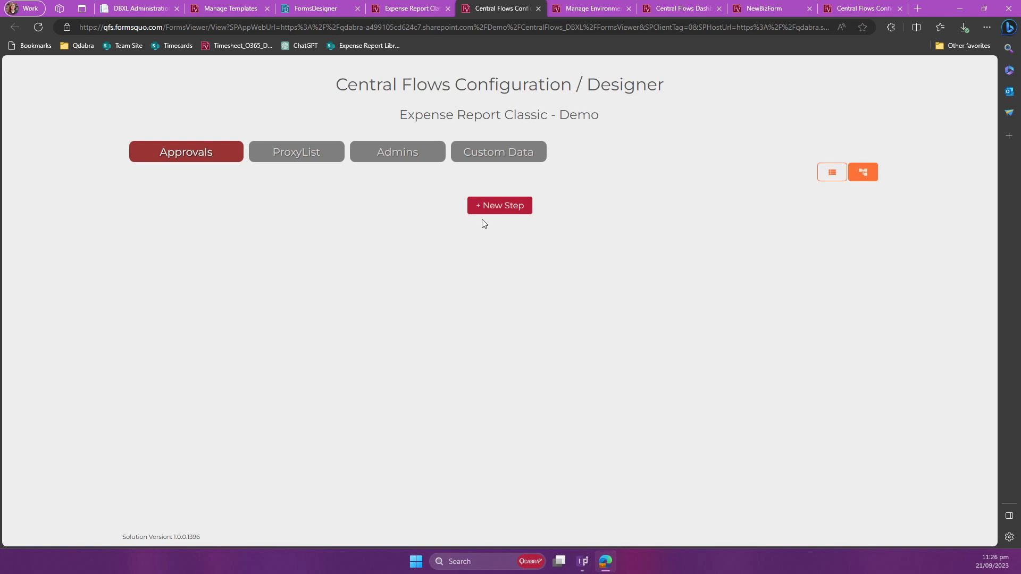
left_click(493, 210)
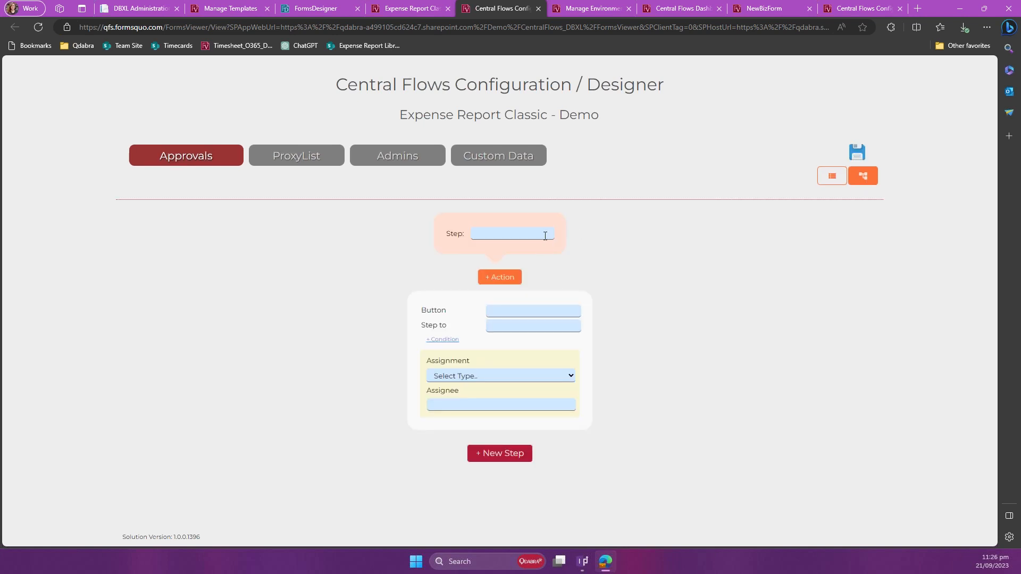
Step: Name the step New and define its Save action leading to step Saved, with assignment type current
type("New")
type("Save")
type("S")
type("aved")
left_click(508, 375)
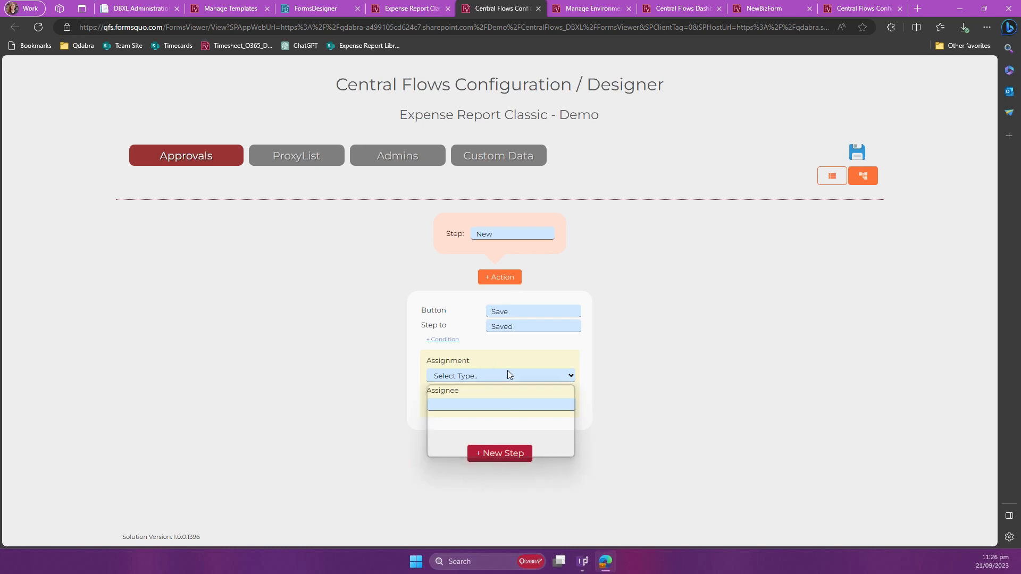
left_click(495, 434)
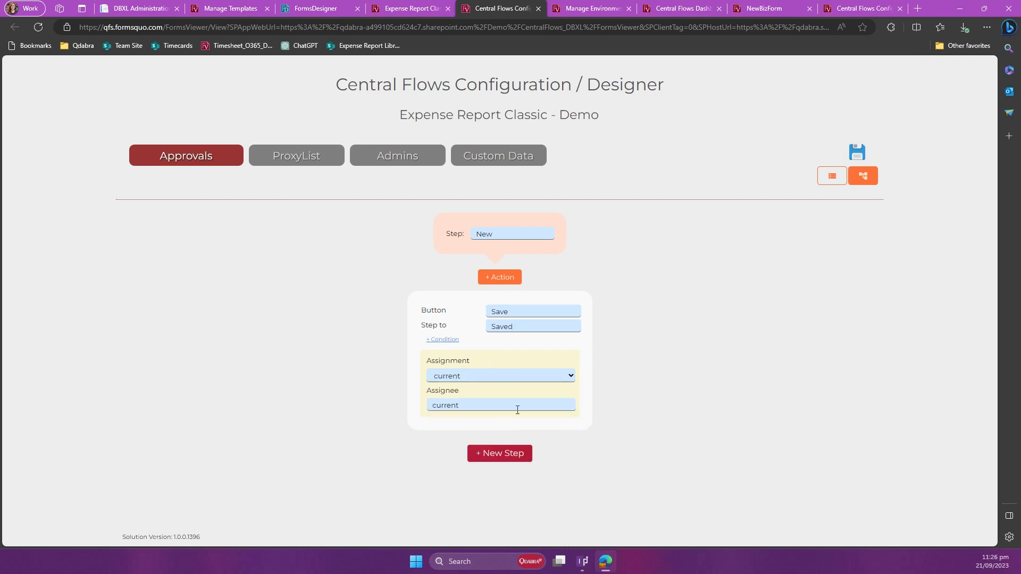
Step: Add a second action to the New step with button Submit, leading to step Submitted and assigned to manager
left_click(509, 282)
type("S")
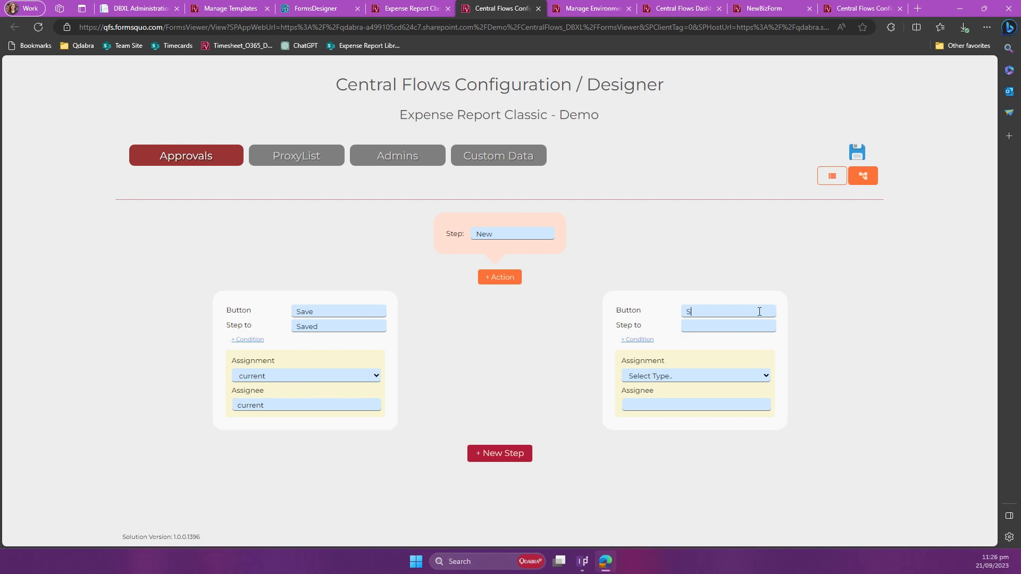
type("ubmitte")
key("BackSpace")
key("Tab")
type("Submitted")
left_click(762, 379)
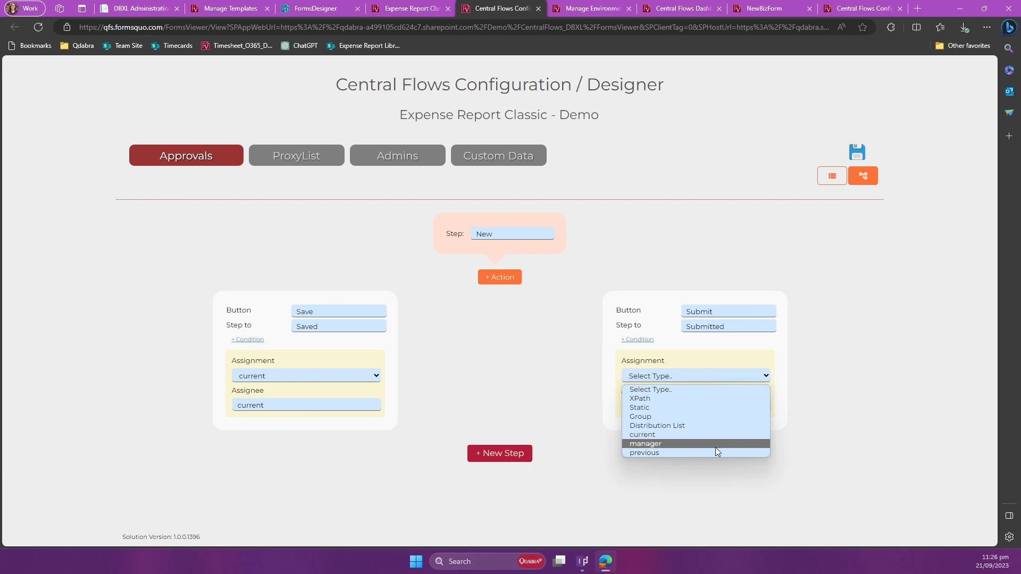
left_click(716, 447)
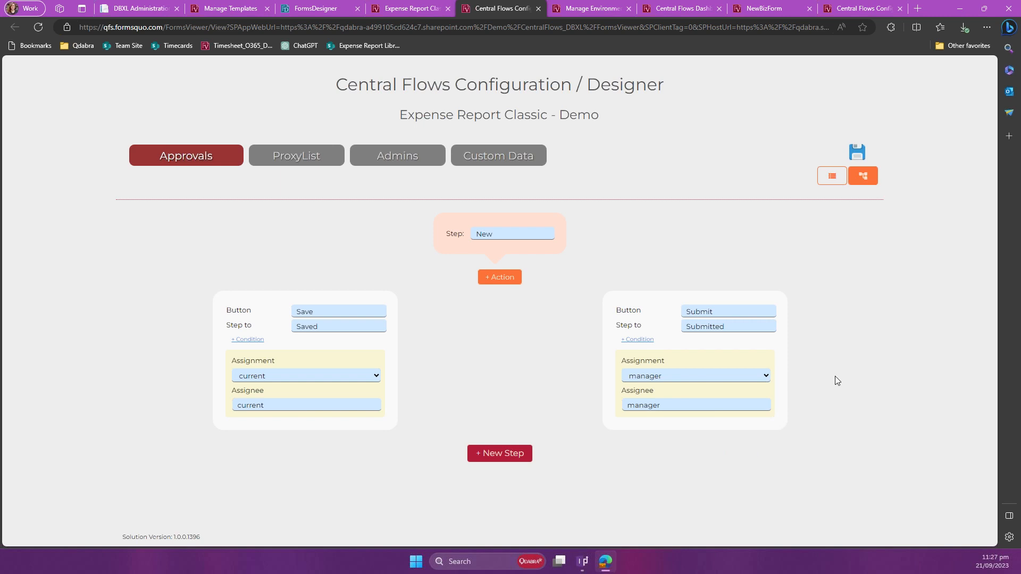
Step: Add a third action to the New step with button Submit, step to Submitted and assignment type current
left_click(493, 282)
left_click(763, 313)
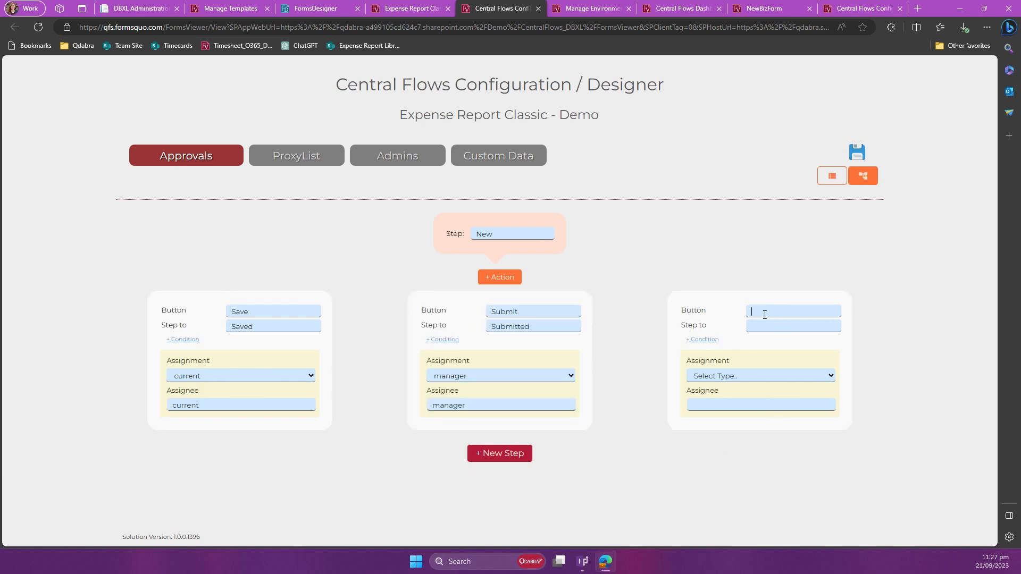
type("Submit")
left_click(771, 327)
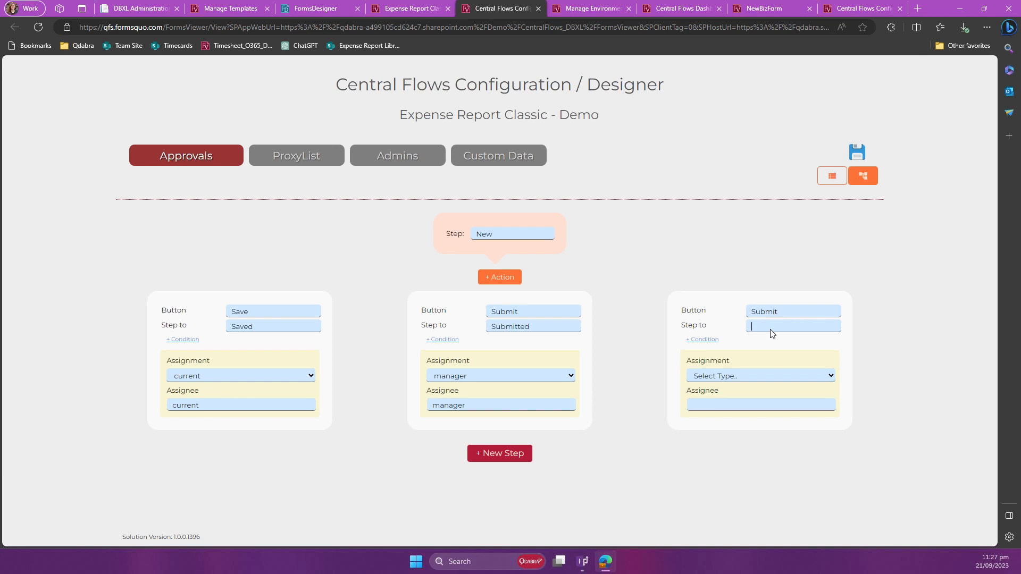
double_click(566, 332)
key("ctrl+c")
left_click(801, 330)
key("ctrl+v")
left_click(746, 378)
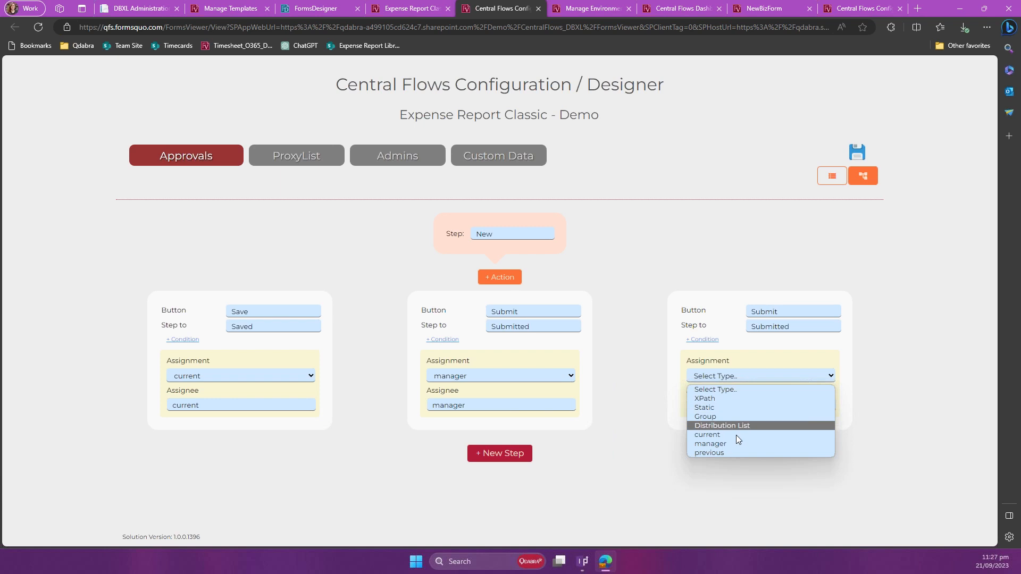
left_click(735, 435)
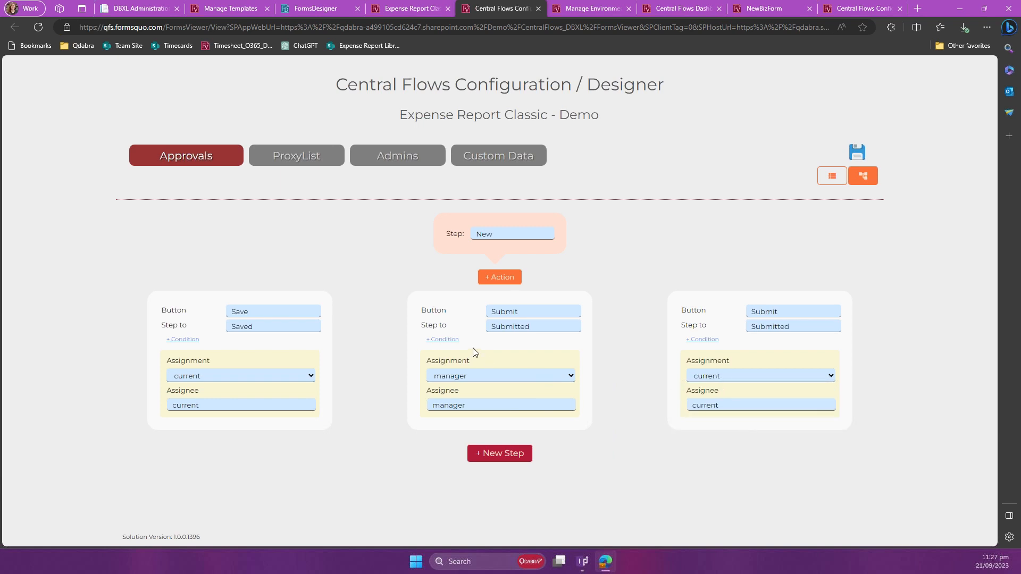
Step: Add a condition to the manager-assigned Submit action and copy the XPath of the expenseCode field from FormsDesigner
left_click(452, 340)
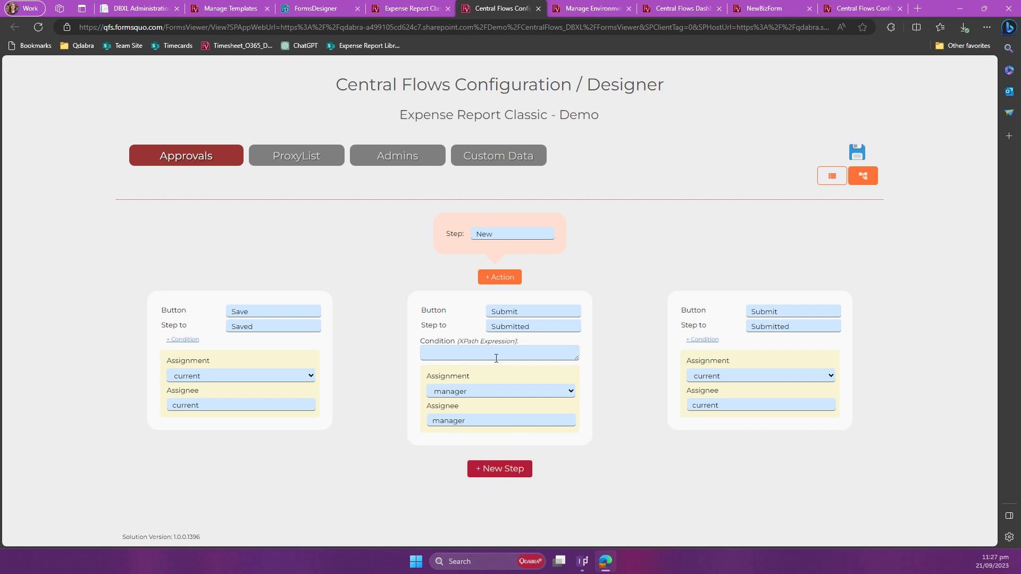
left_click(320, 11)
scroll(322, 251, "up", 8)
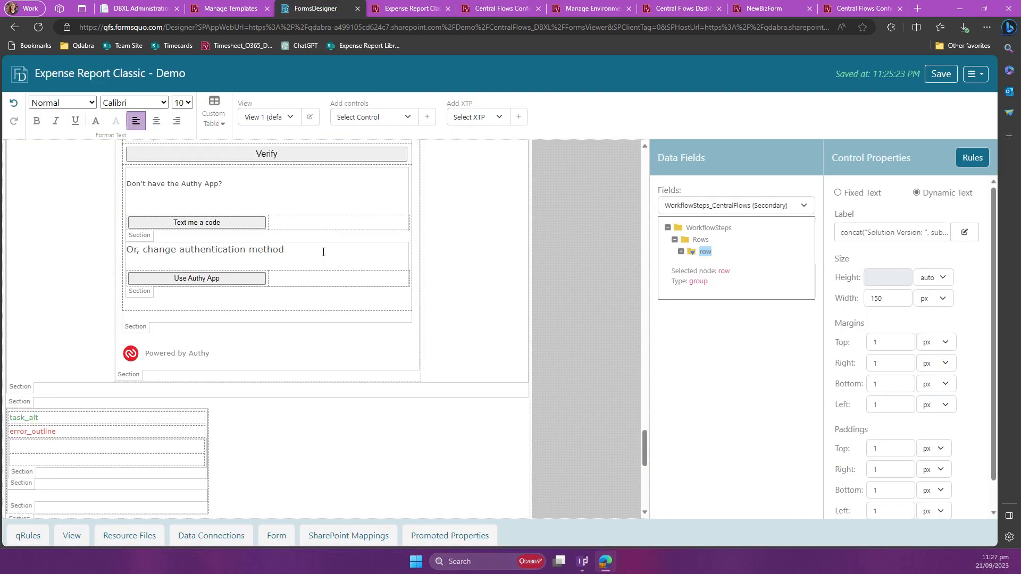
scroll(322, 251, "up", 15)
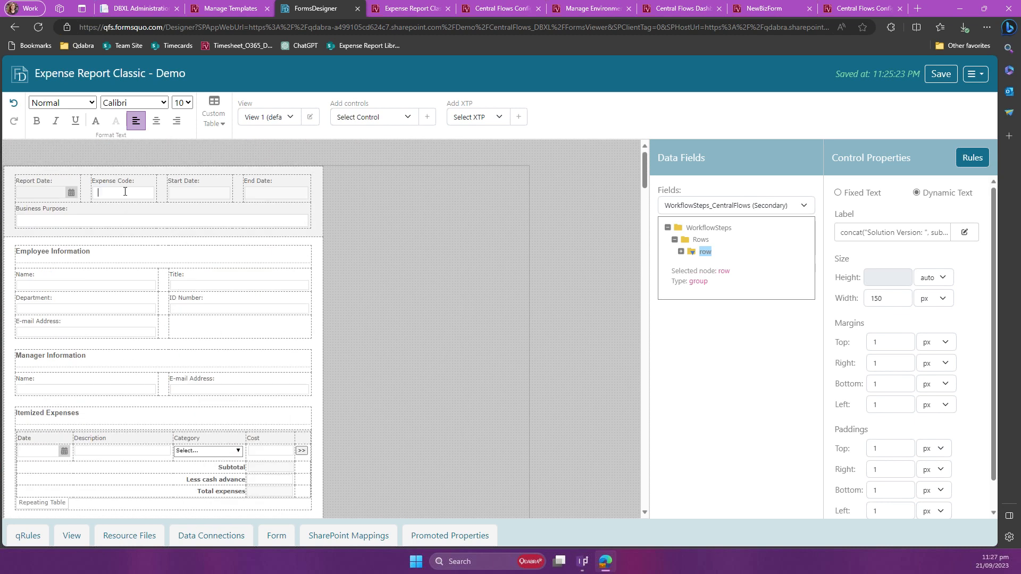
left_click(125, 191)
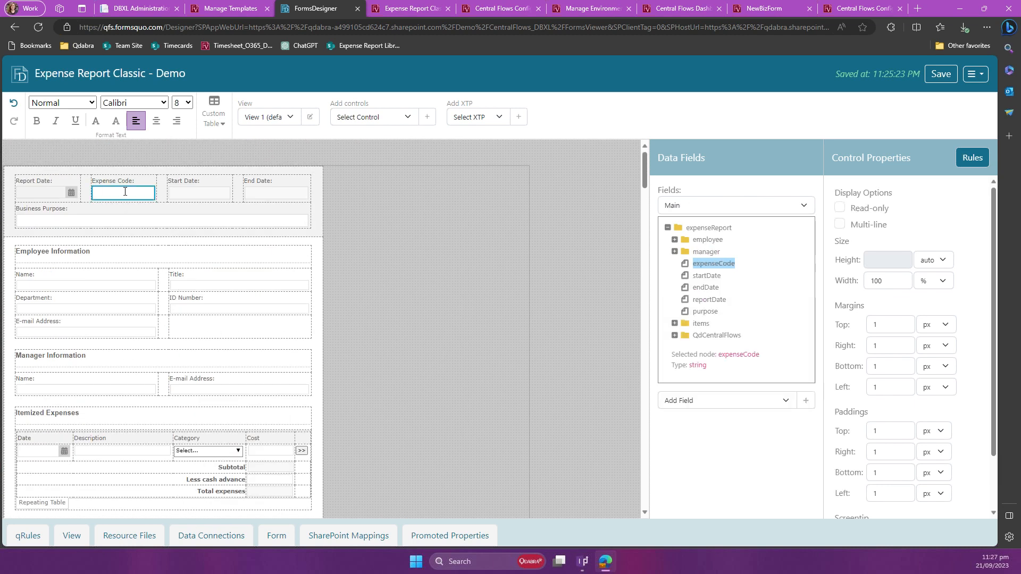
left_click(964, 162)
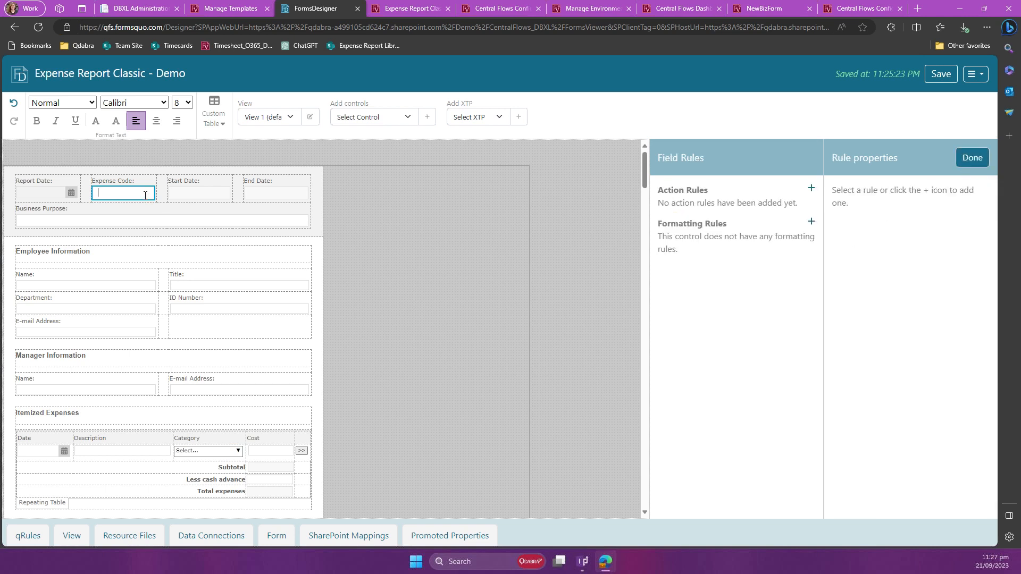
left_click(972, 158)
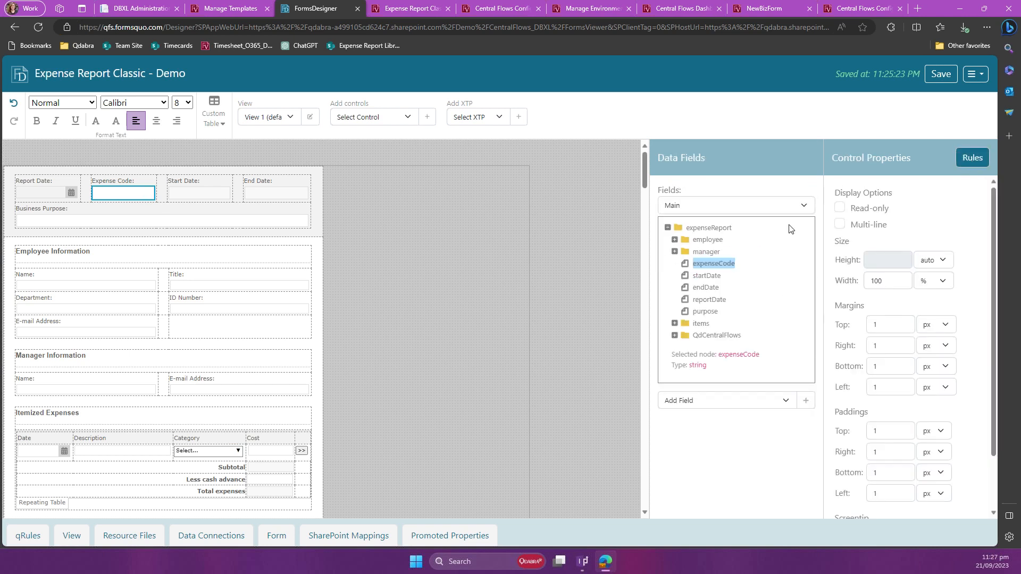
left_click(720, 262)
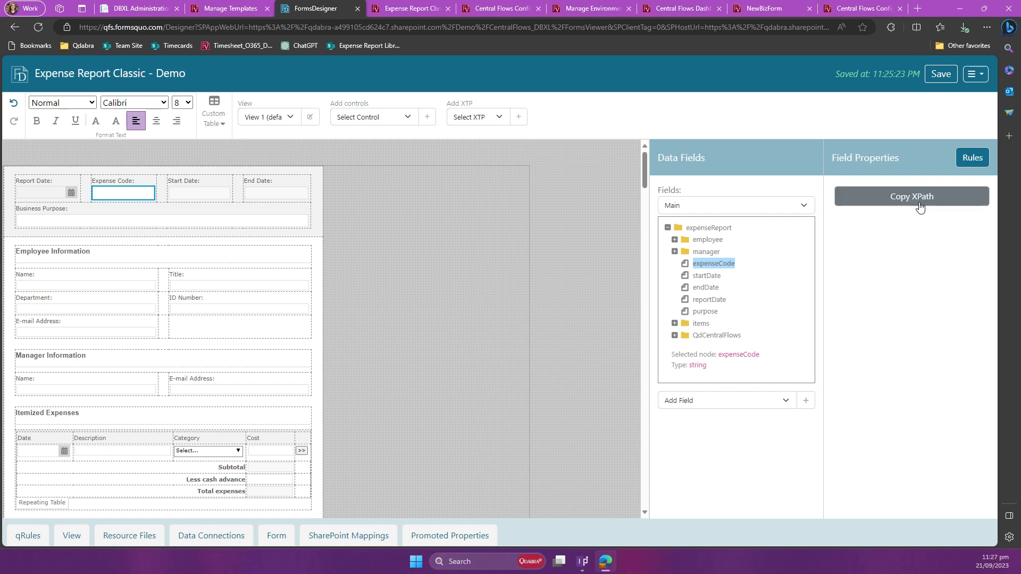
Step: Back in the Central Flows designer, set the manager-assigned Submit action's condition to /my:expenseReport/my:expenseCode = 'ER001'
left_click(501, 9)
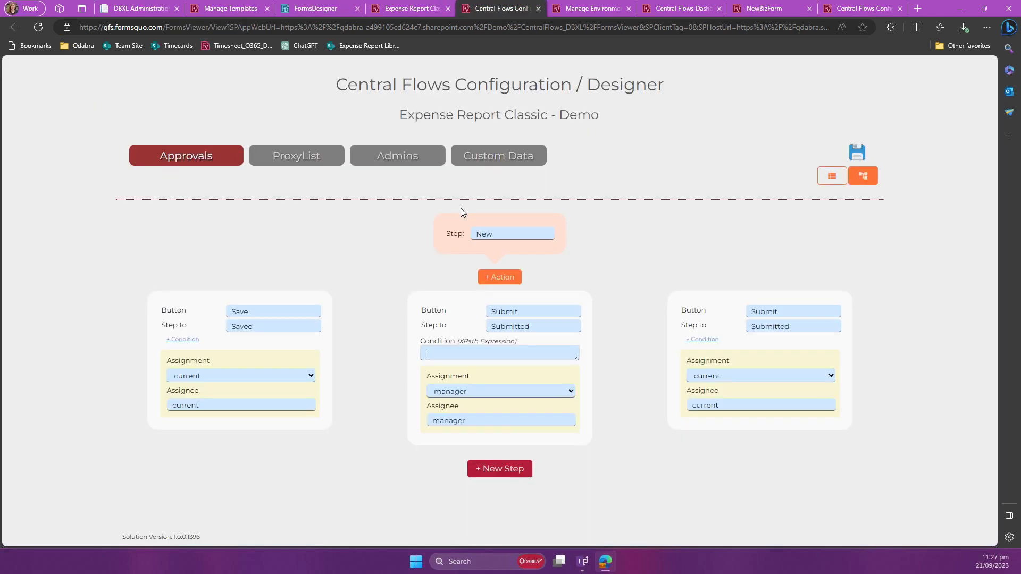
type("/my:expenseReport/my:expenseCode")
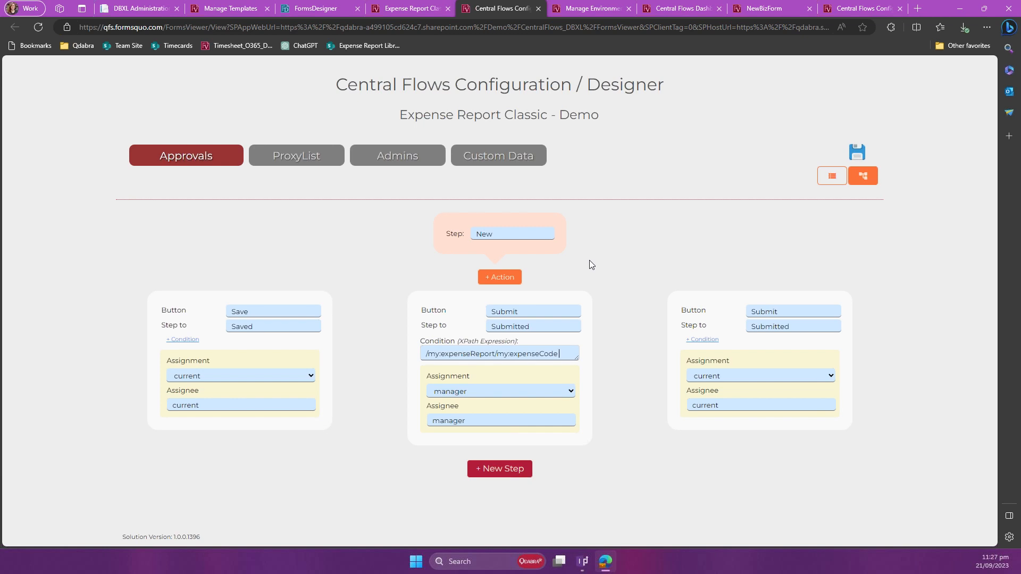
type("= 'ER001")
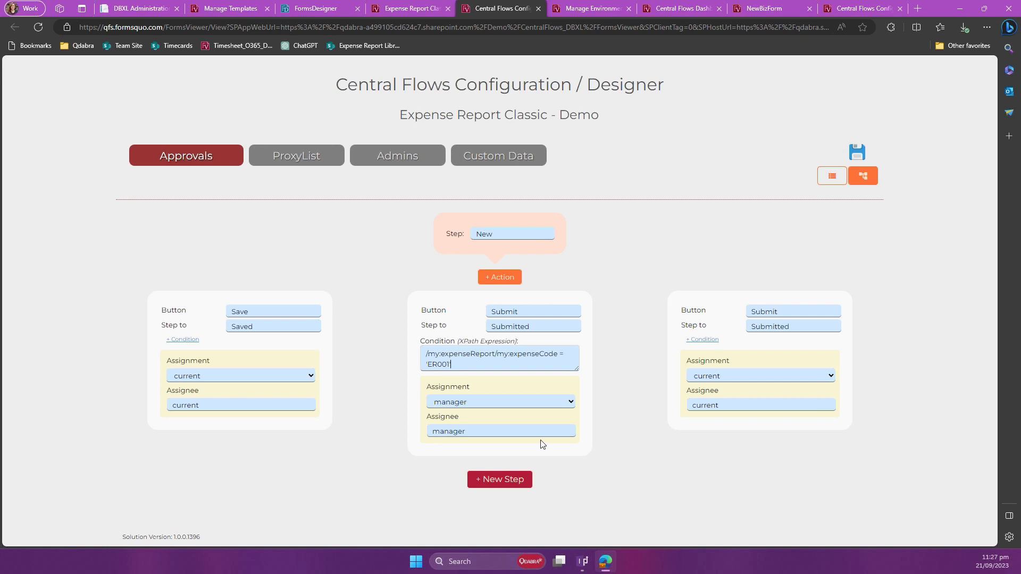
Step: Copy that condition to the third action and adapt it to /my:expenseReport/my:expenseCode = 'ER002'
key("ctrl+a")
key("ctrl+c")
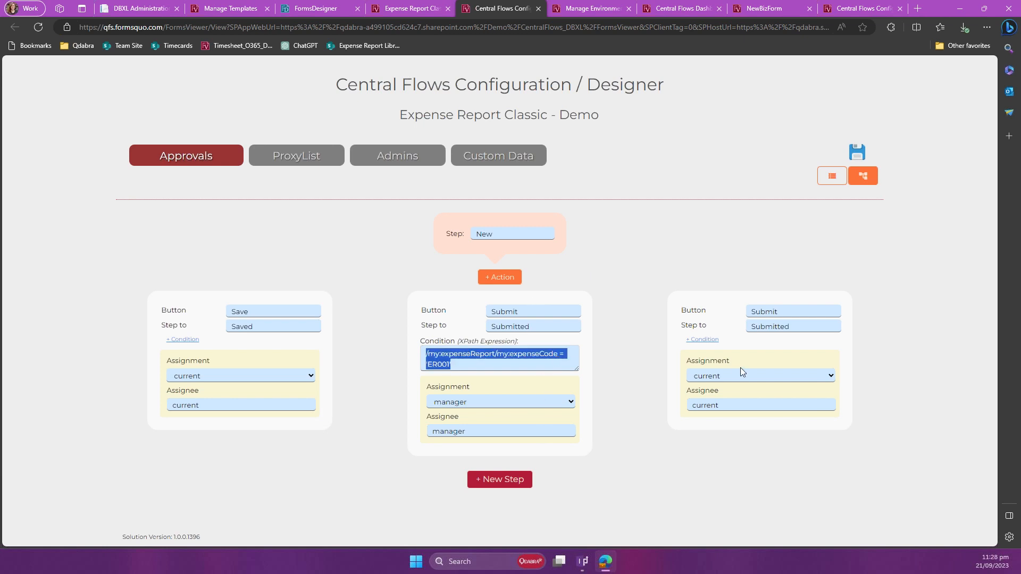
left_click(712, 339)
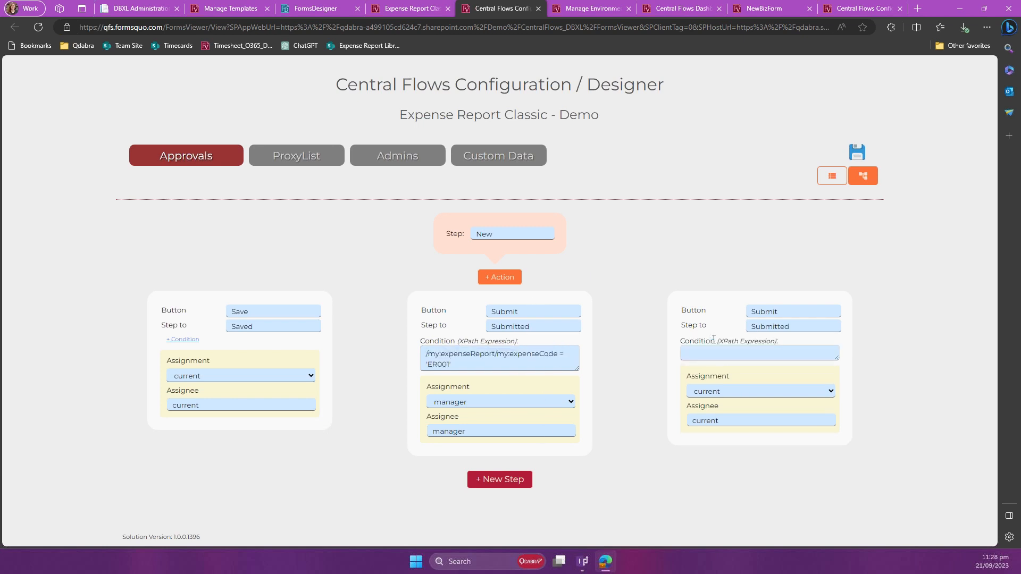
left_click(754, 351)
key("ctrl+v")
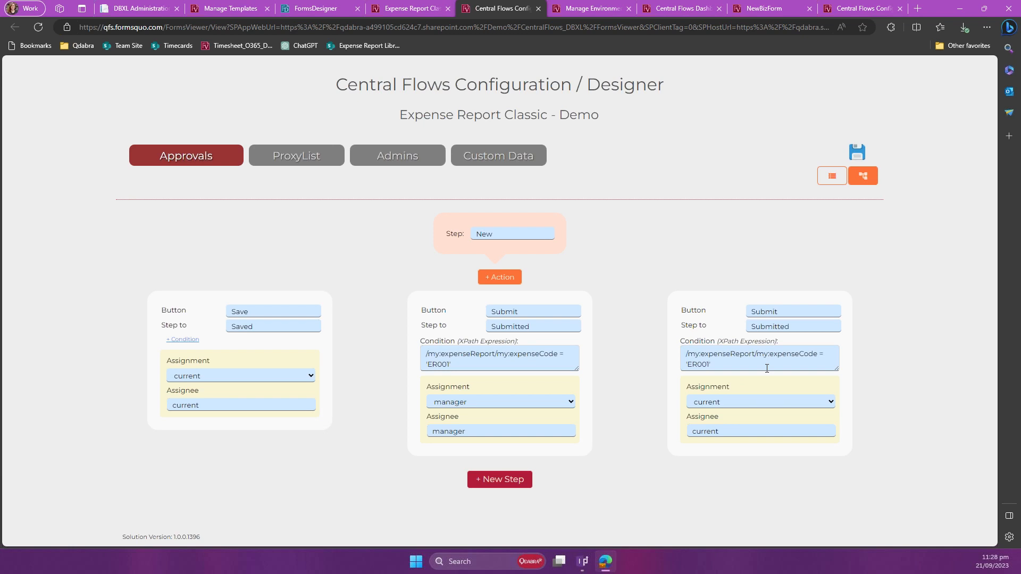
type("2'")
Step: Change the third action's target step to Further Review and save the approvals configuration
double_click(764, 328)
key("BackSpace")
key("BackSpace")
type("Further Review")
left_click(867, 155)
Step: Return to the Expense Report form and reload it to apply the saved workflow configuration
left_click(420, 8)
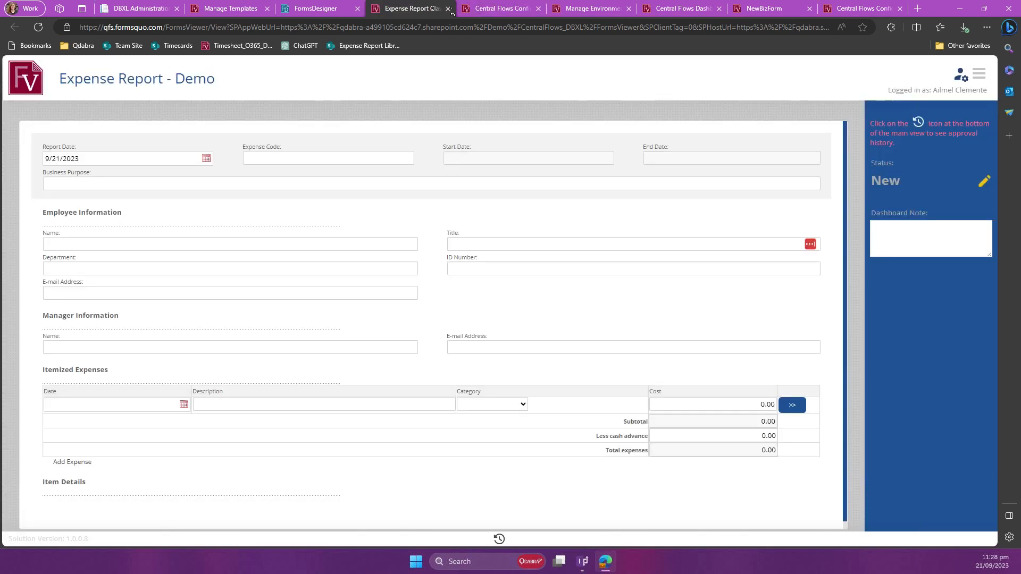
left_click(493, 9)
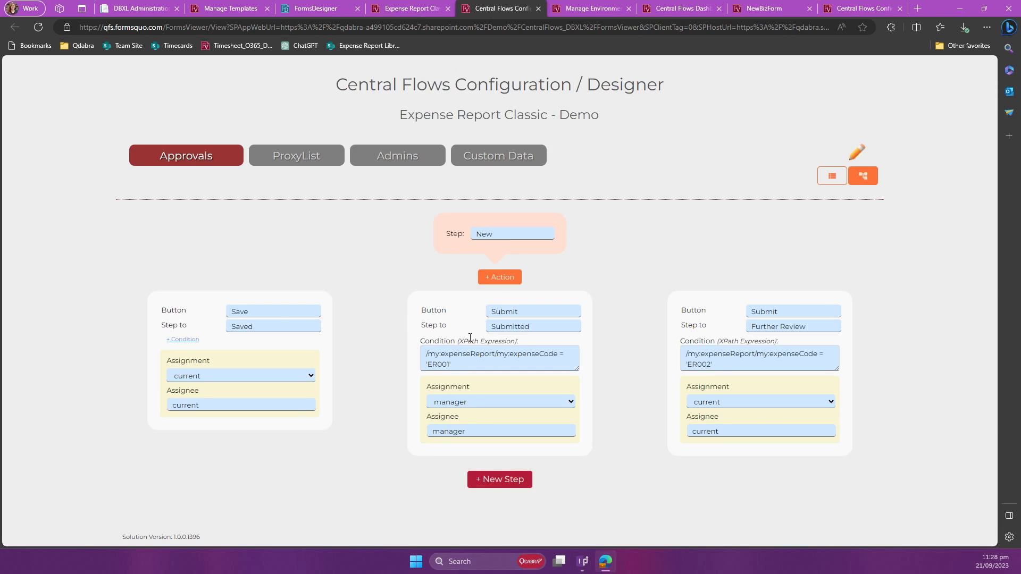
left_click(407, 10)
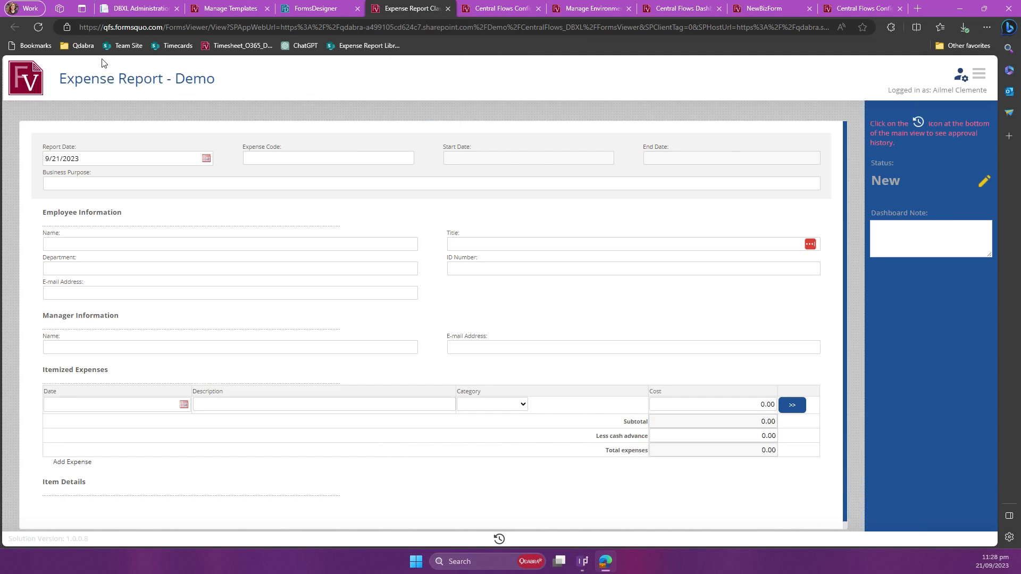
left_click(38, 28)
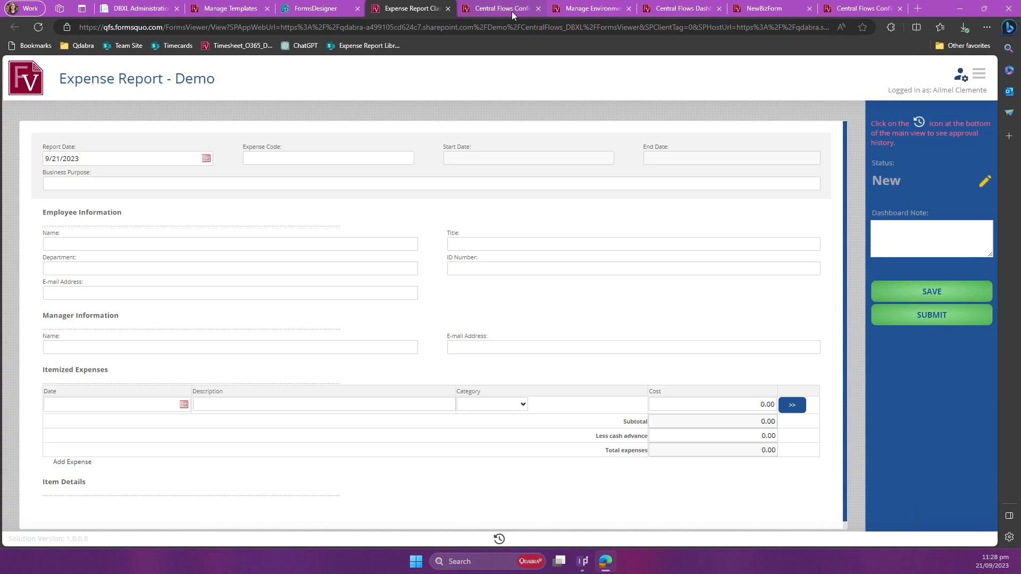
Step: Review the conditions of the two Submit actions in the configuration designer, resizing the ER001 condition box
left_click(512, 14)
left_click(566, 377)
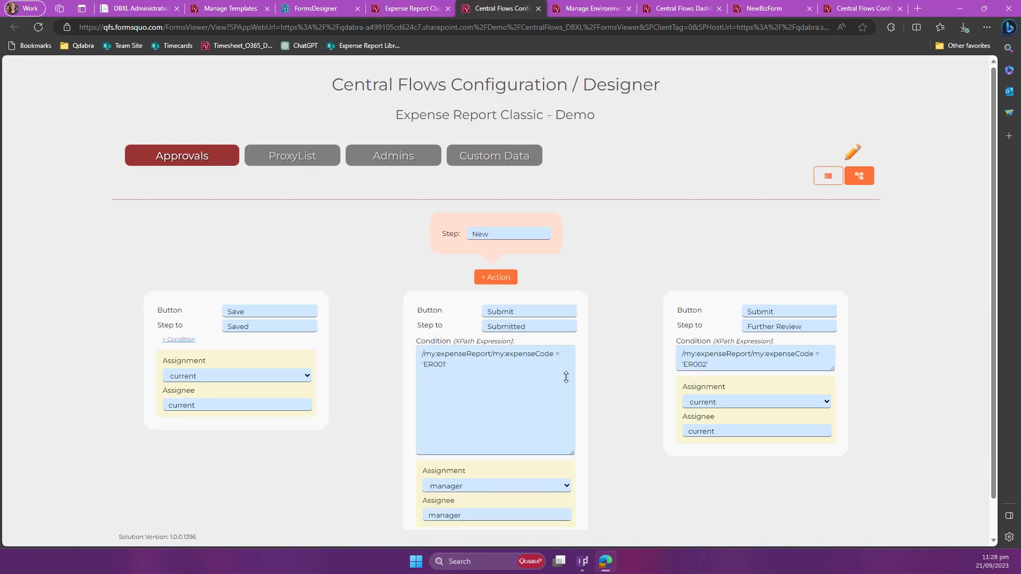
left_click_drag(566, 377, 563, 374)
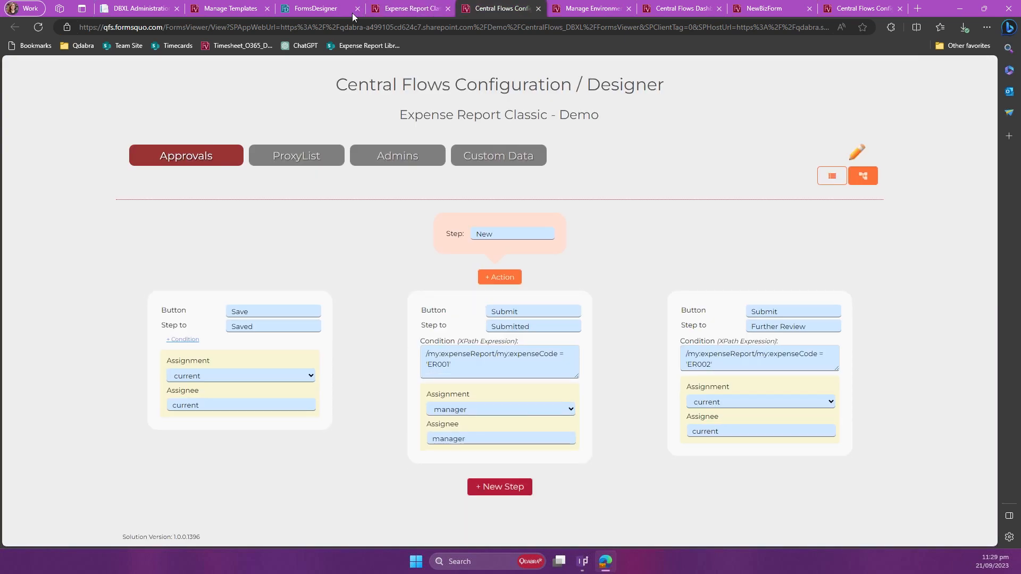
Step: In the Expense Report form, enter expense code ER001 and business purpose "Testing during webinar"
left_click(419, 12)
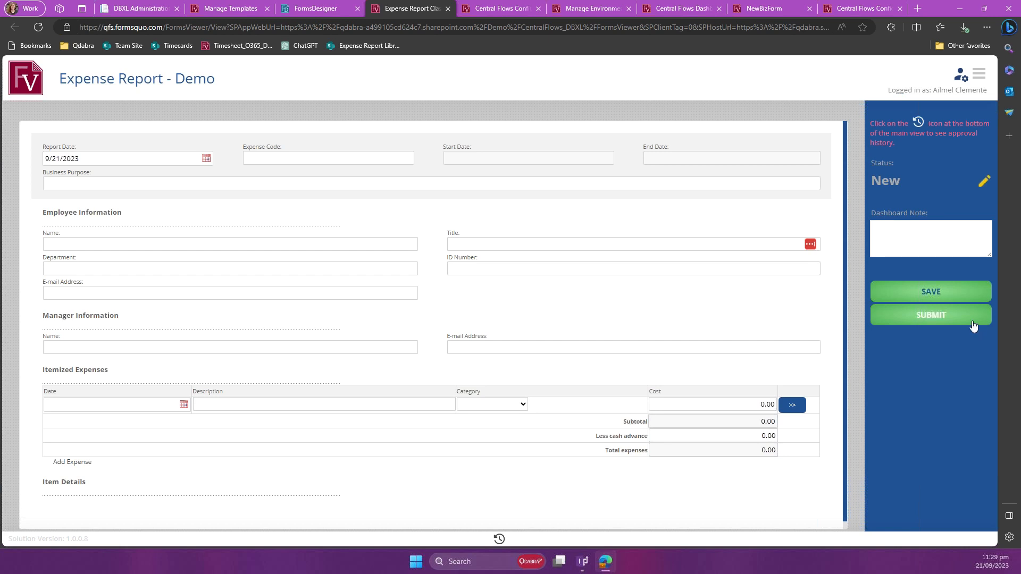
left_click(314, 159)
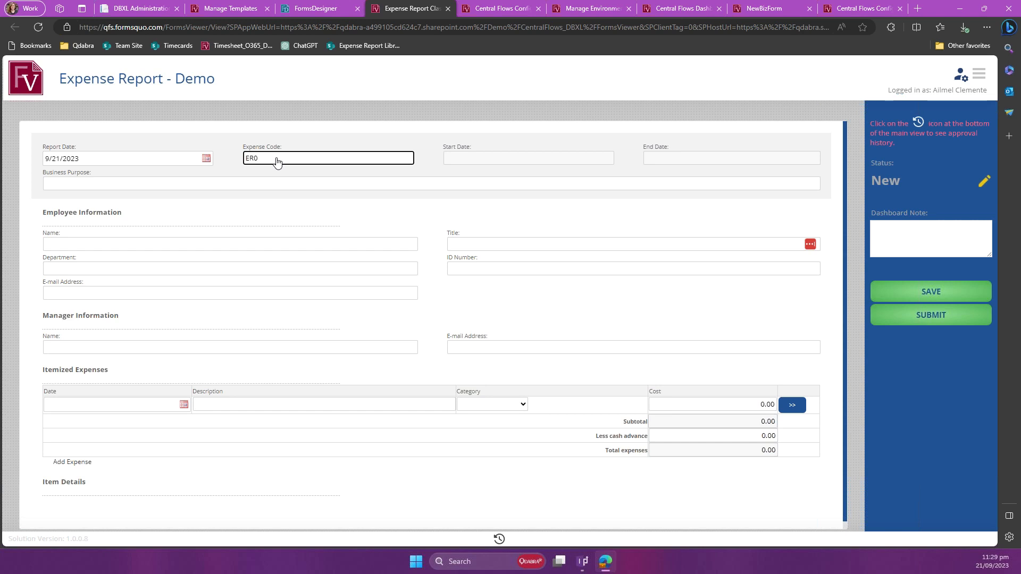
type("1")
left_click(296, 186)
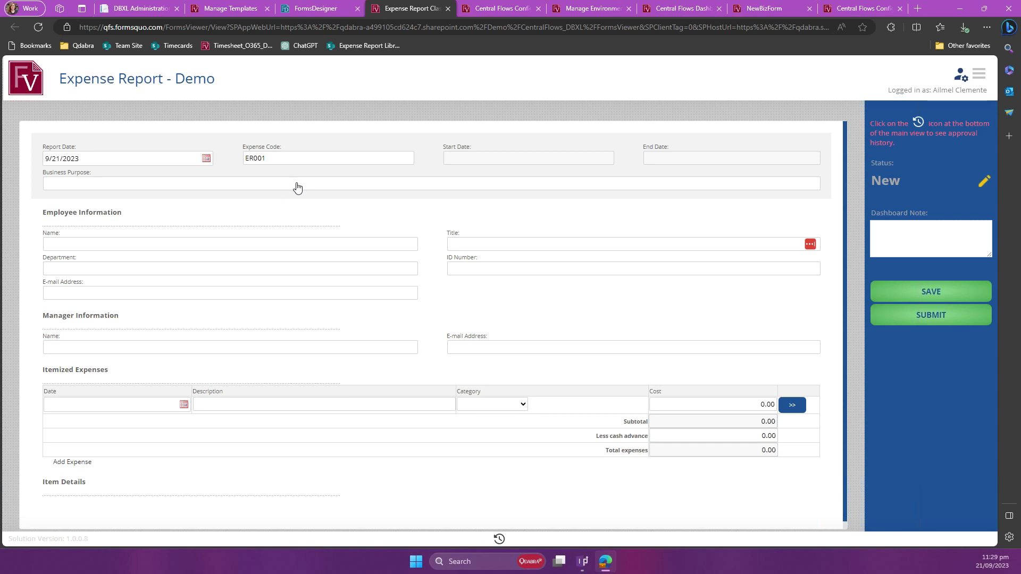
type("Testing ")
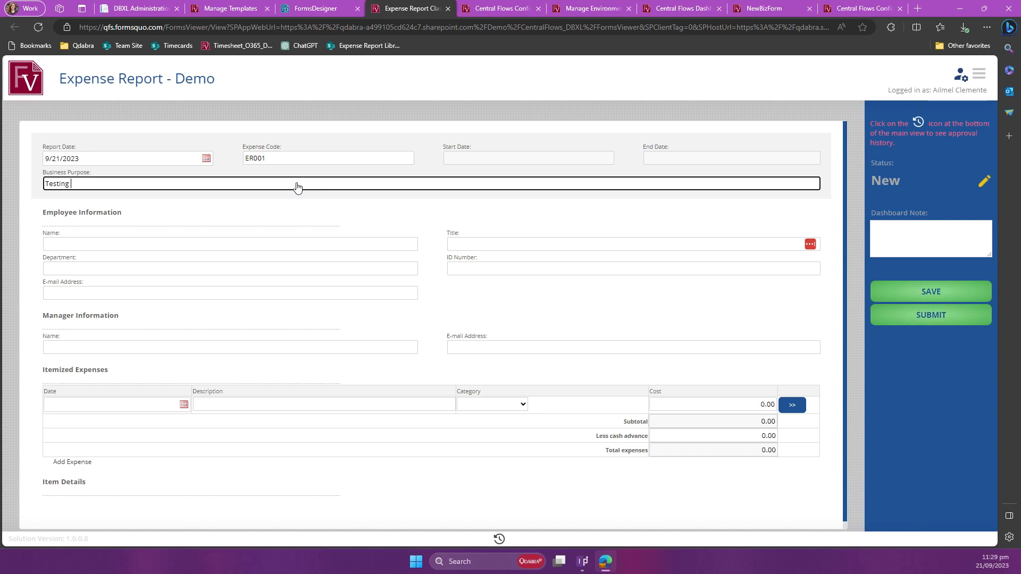
type("f")
type("uring webina")
type("r")
left_click(510, 207)
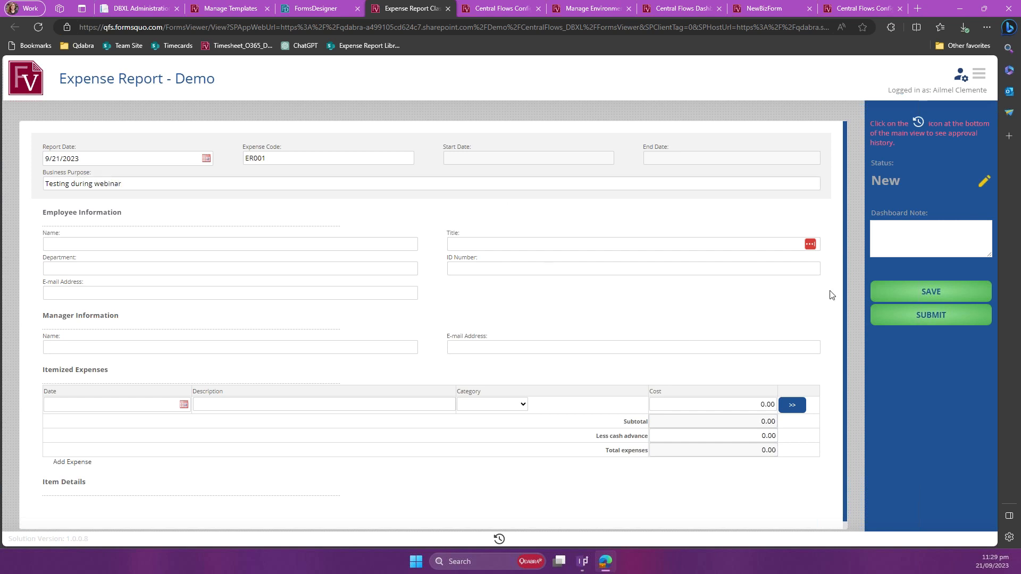
Step: Enter ER001 as the dashboard note and submit the expense report
left_click(898, 246)
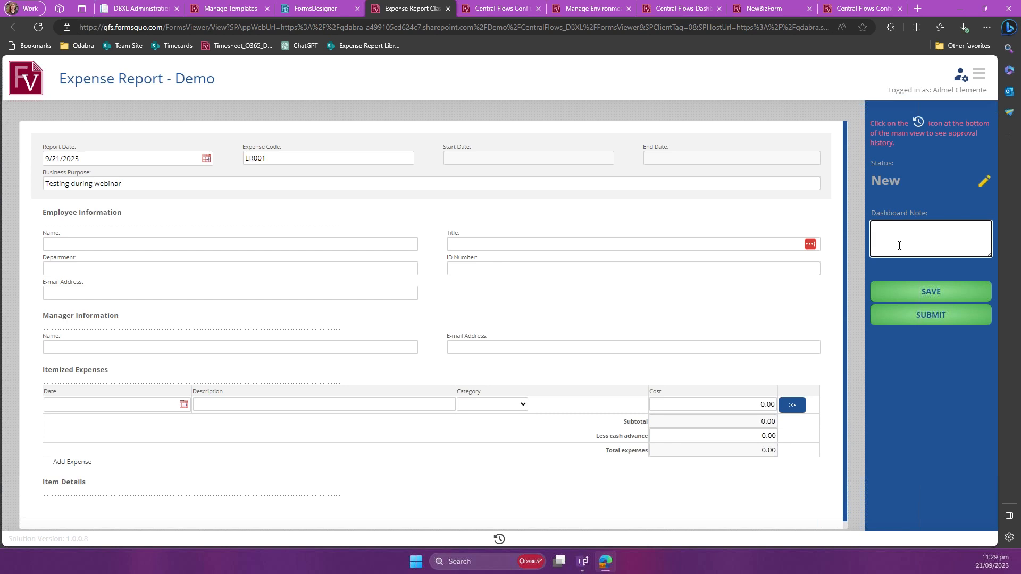
type("ER001")
left_click(960, 357)
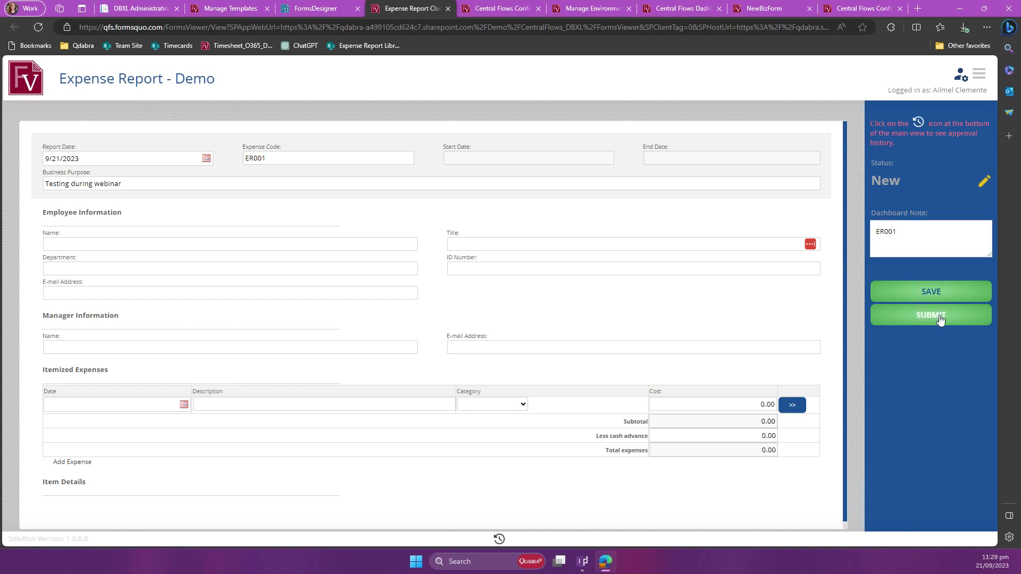
left_click(939, 318)
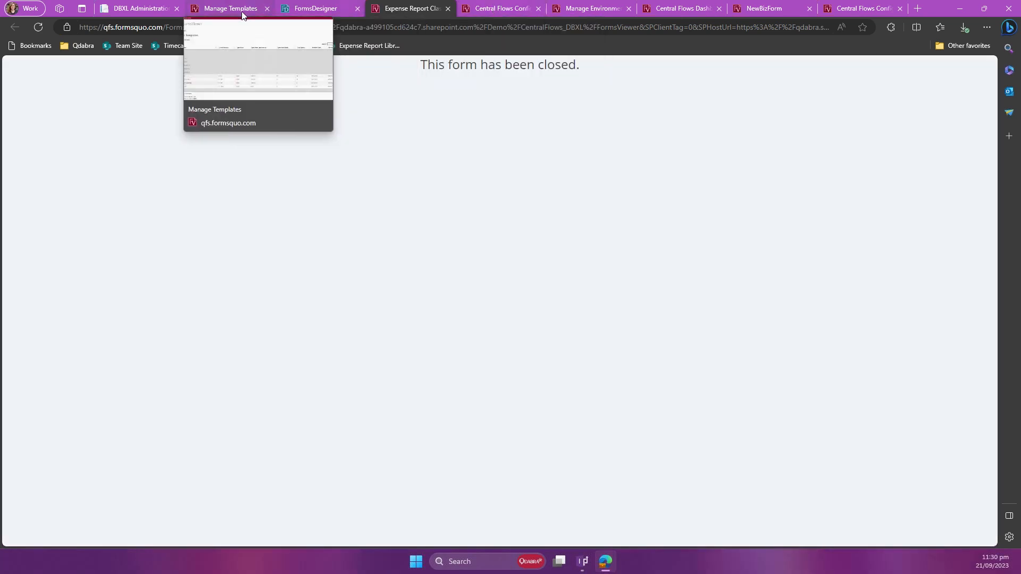
Step: Switch to the Central Flows Dashboard, view the expense report's submission notification e-mail, and minimize the message
left_click(665, 12)
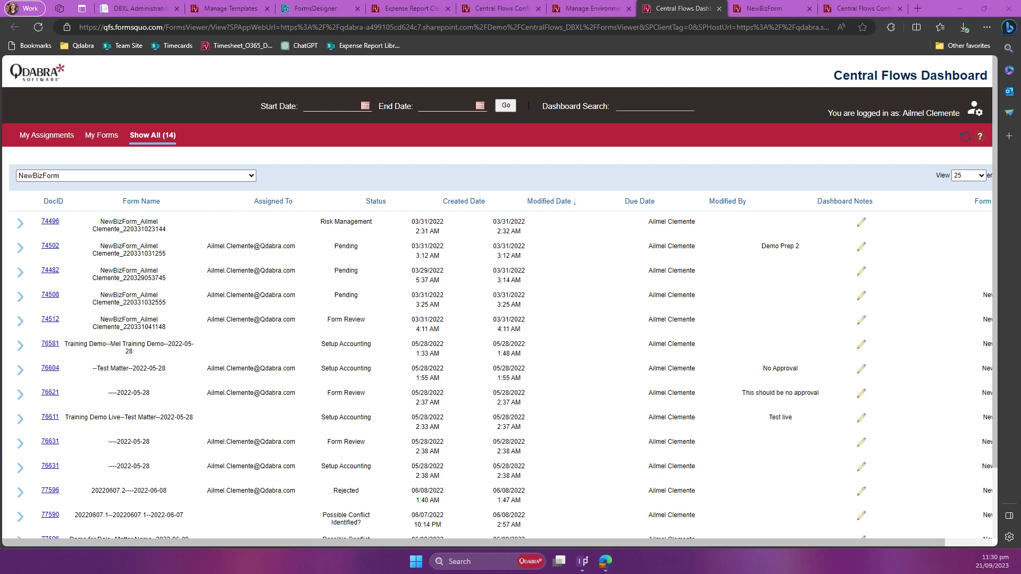
left_click_drag(911, 532, 738, 137)
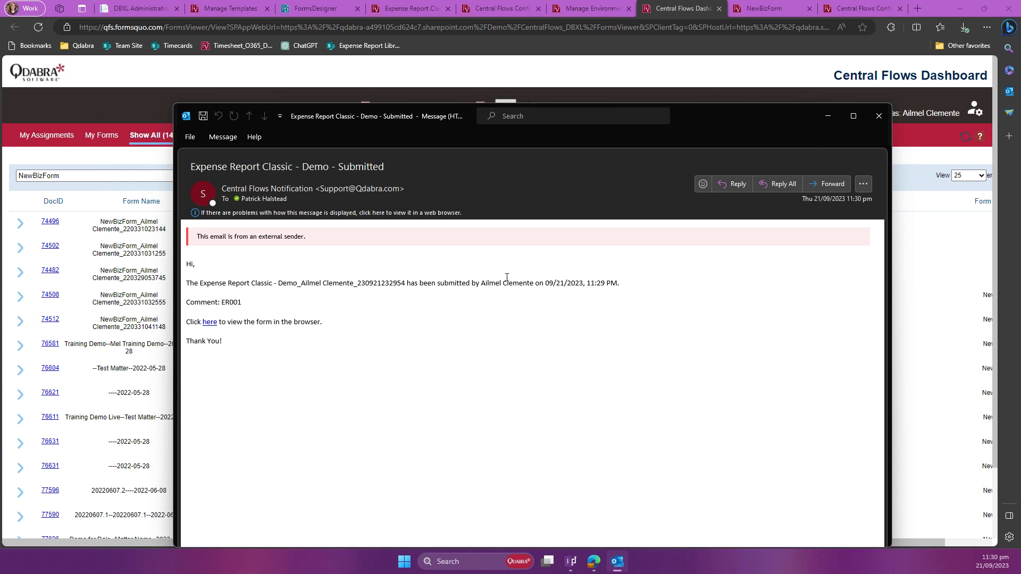
left_click(828, 116)
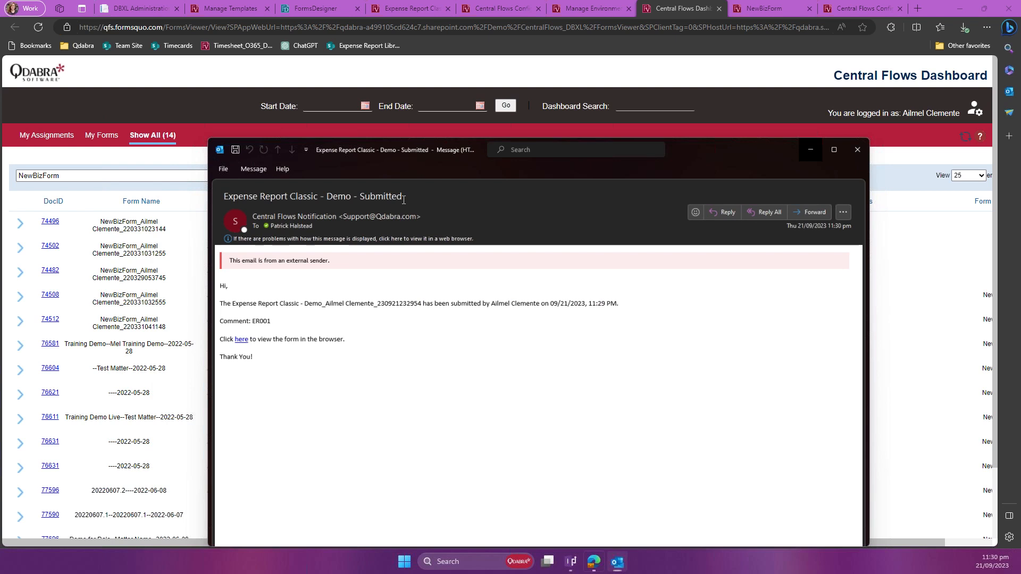
Step: Show my own forms on the dashboard, expand Expense Report Classic - Demo, and check the ER001 report's assignee and dashboard note
left_click(101, 136)
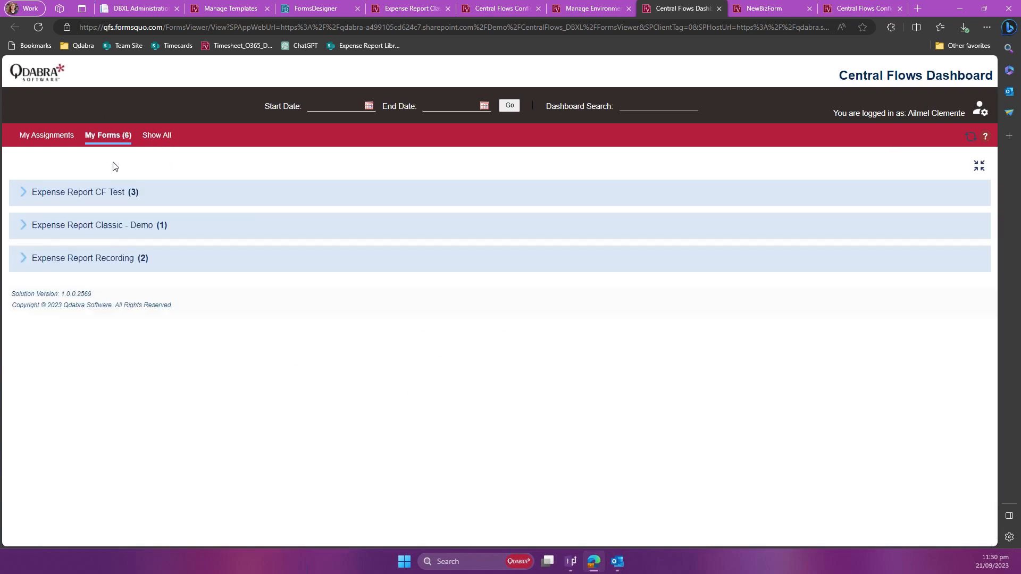
left_click(24, 226)
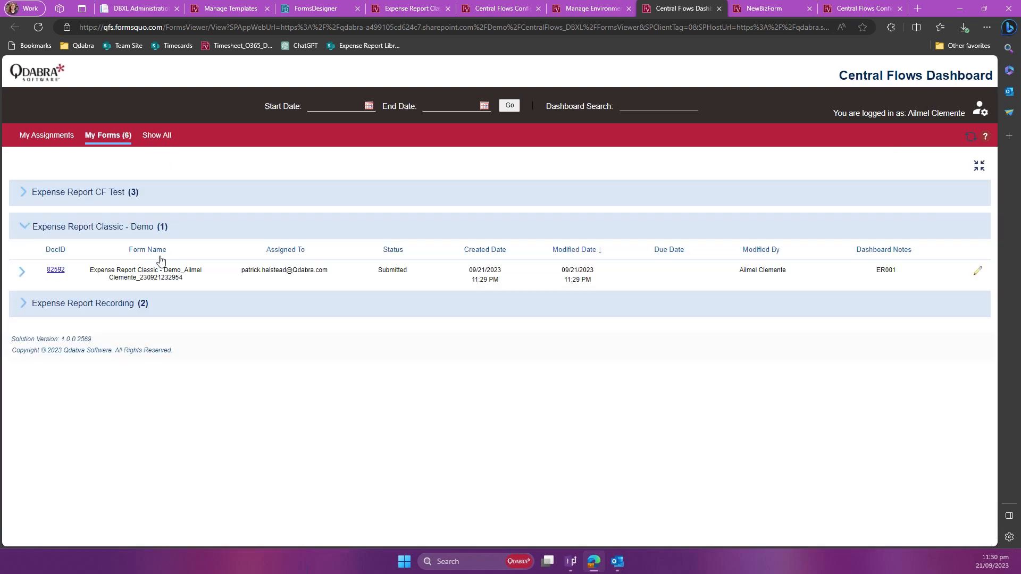
left_click_drag(260, 273, 293, 281)
left_click(292, 278)
double_click(883, 269)
left_click(842, 281)
Step: Reload a blank Expense Report form and enter expense code ER002 with business purpose "For testing"
left_click(388, 9)
left_click(39, 27)
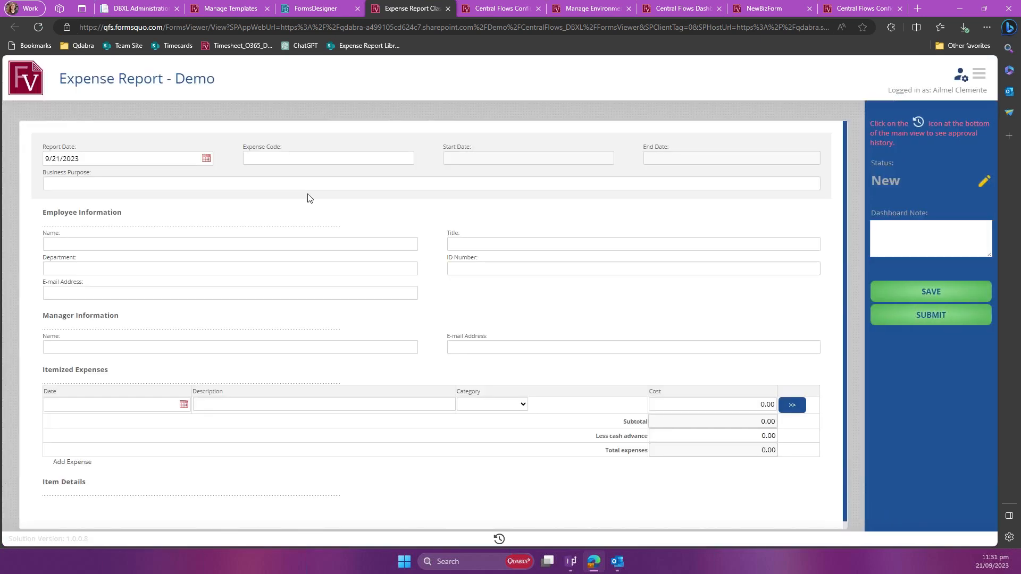
type("ER002")
key("Tab")
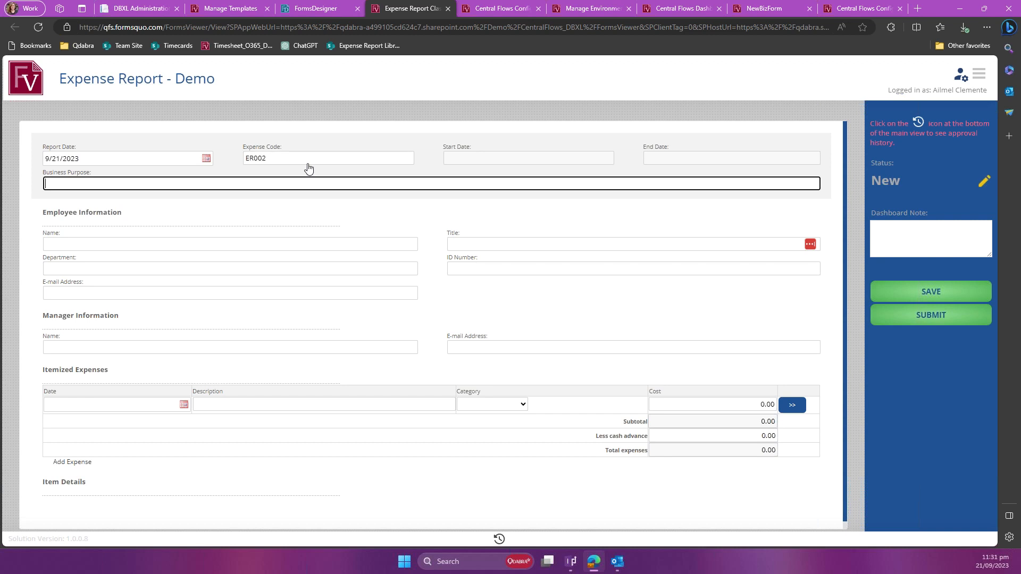
type("For et testing")
Step: Enter ER002 as the dashboard note and submit the expense report
left_click(900, 235)
type("ER00")
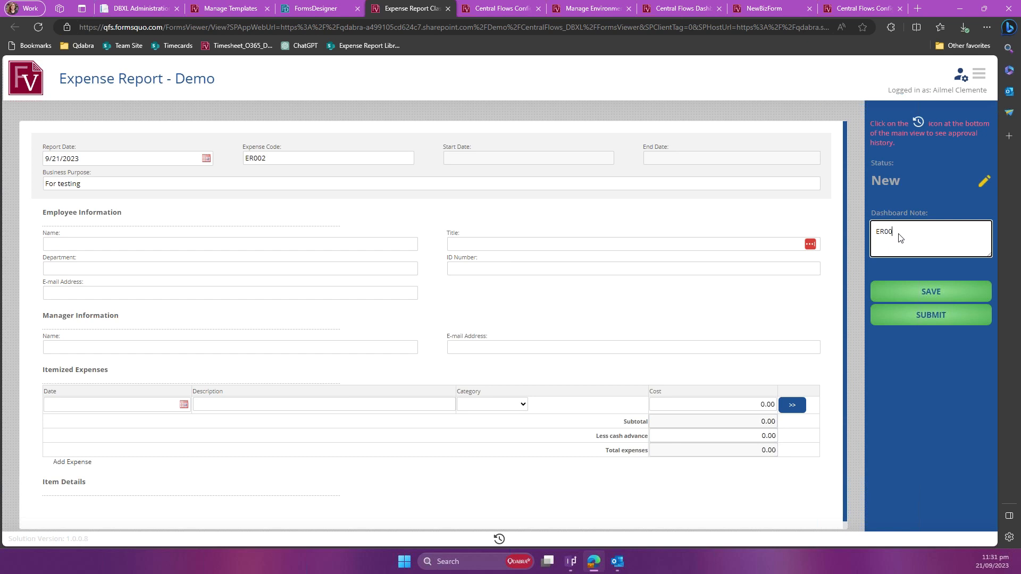
type("2")
left_click(927, 360)
left_click(934, 309)
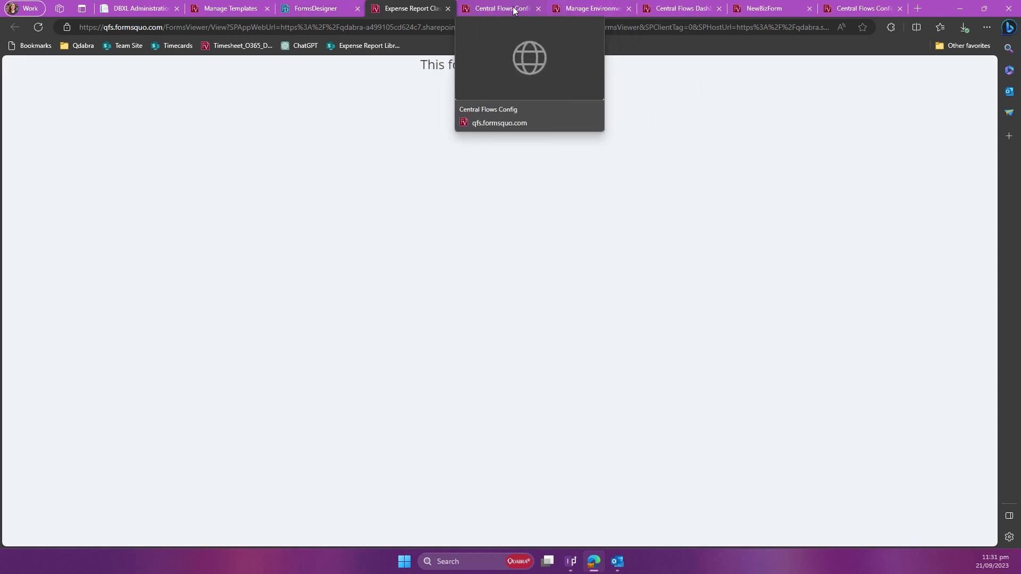
Step: Refresh the dashboard, expand Expense Report Classic - Demo among my forms, and check the ER002 report's assignee and dashboard note
left_click(690, 7)
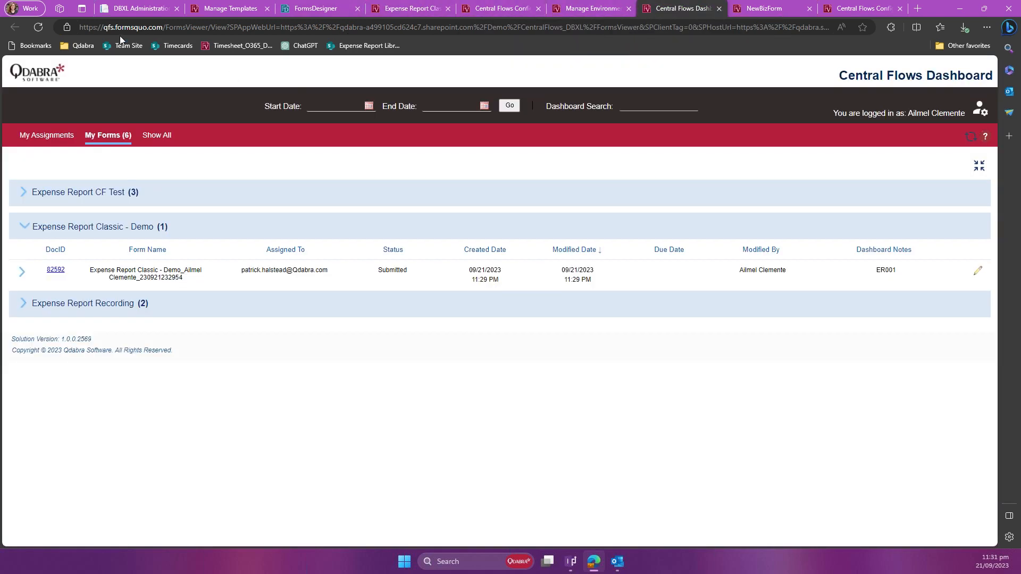
left_click(44, 27)
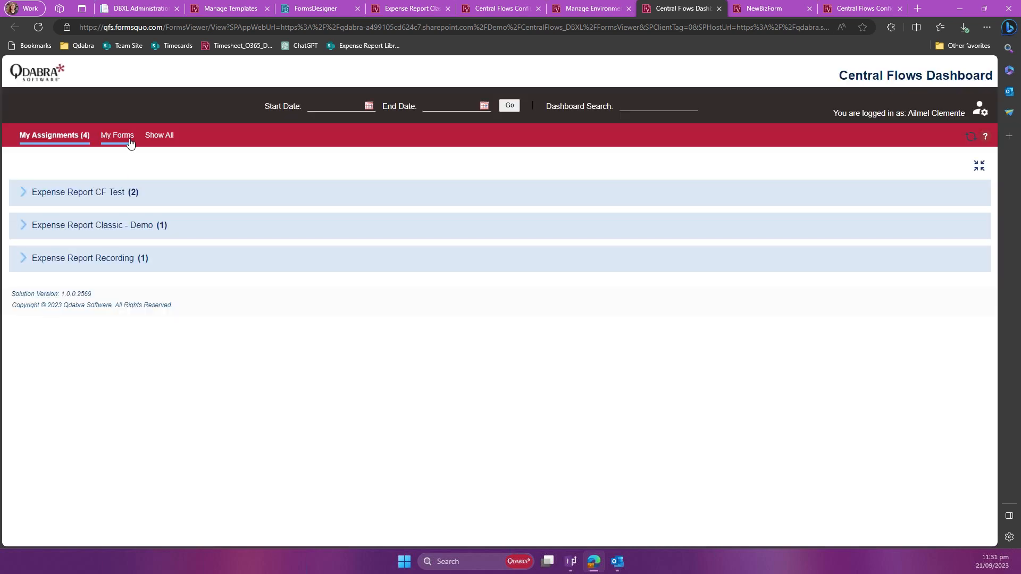
left_click(218, 193)
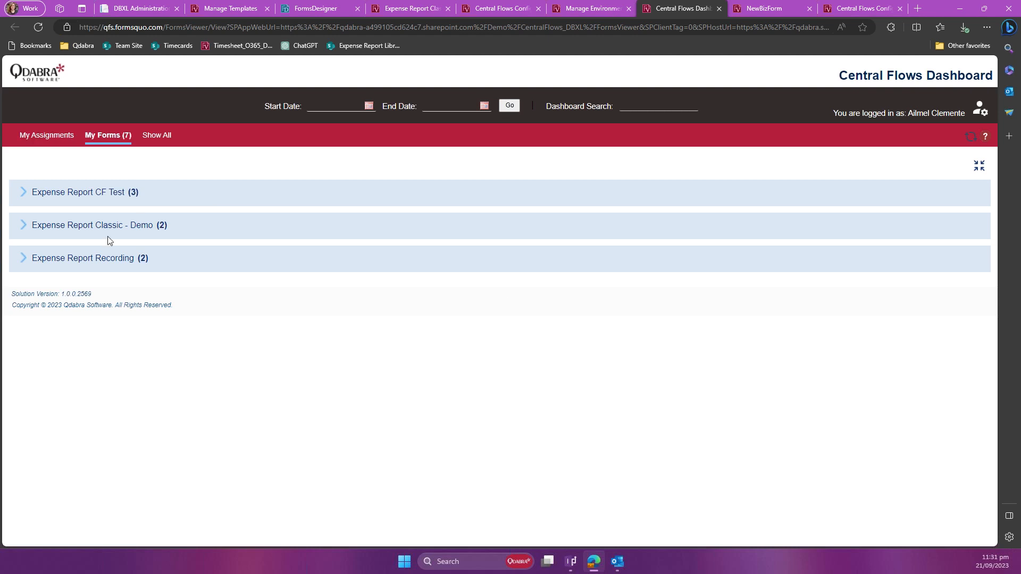
left_click(27, 228)
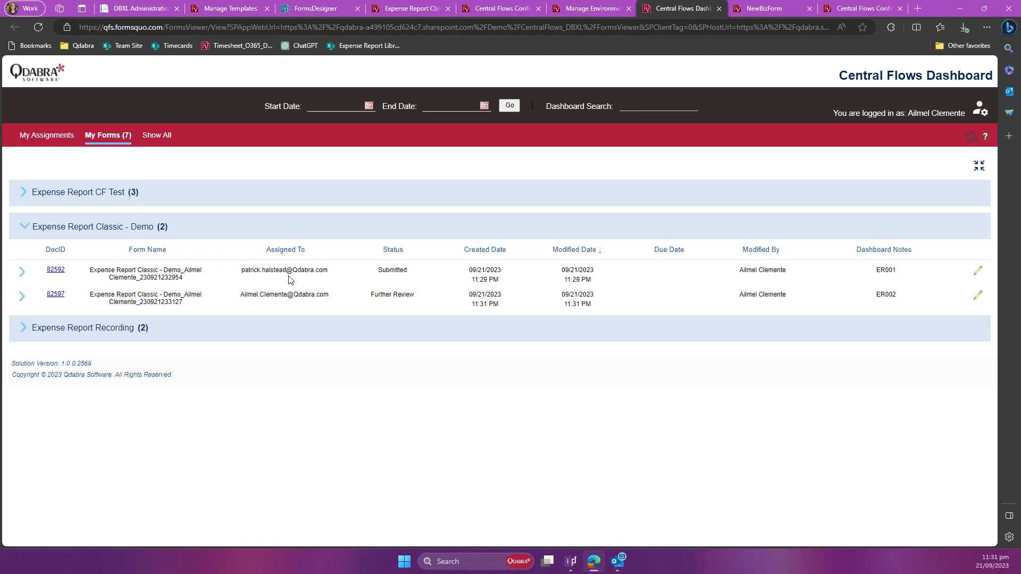
left_click_drag(246, 297, 315, 310)
left_click(315, 309)
double_click(888, 297)
left_click(898, 299)
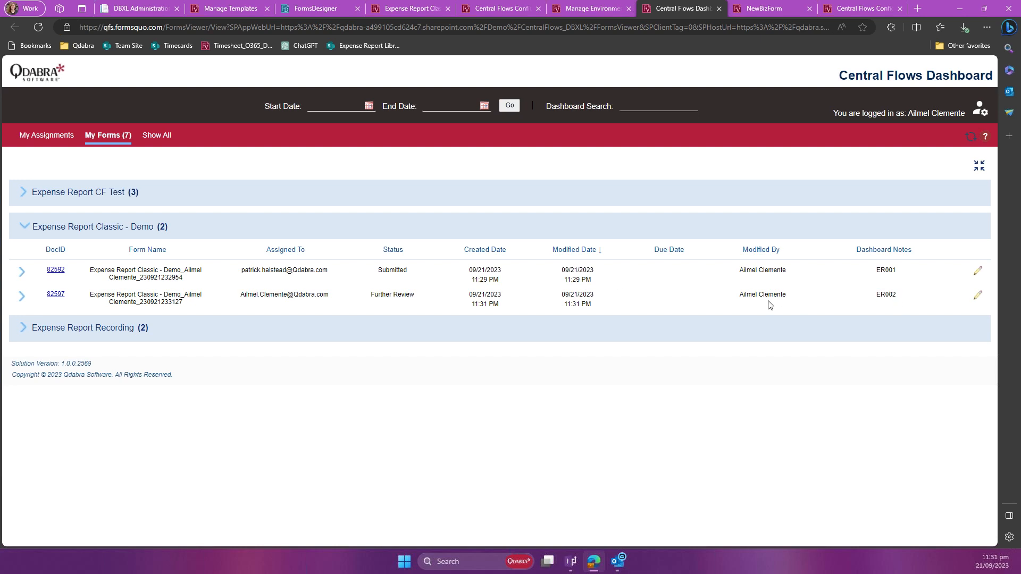
Step: Open the ER002 expense report from the dashboard to view its status and available actions, and close the form
left_click(56, 295)
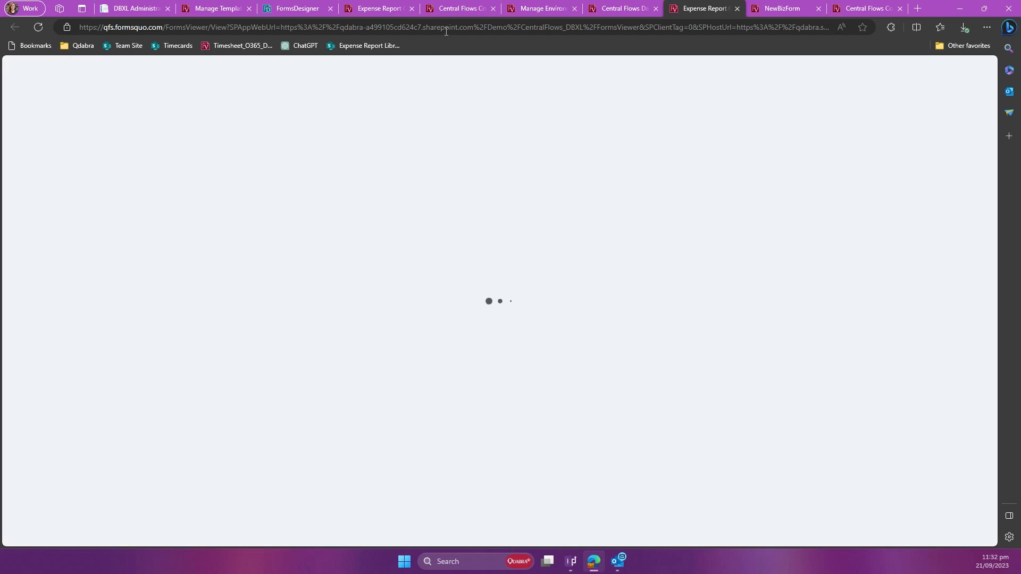
left_click(446, 31)
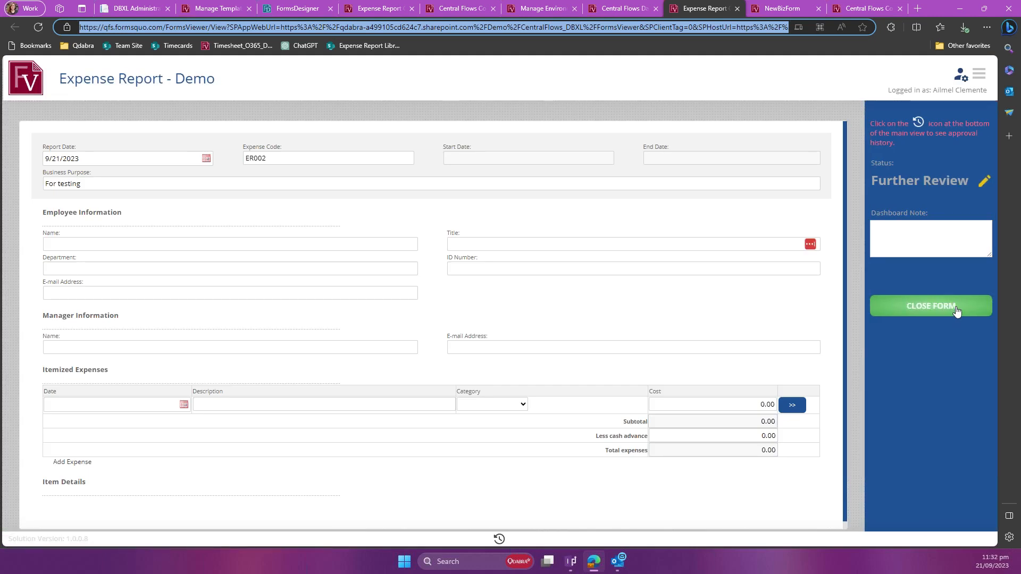
left_click(955, 309)
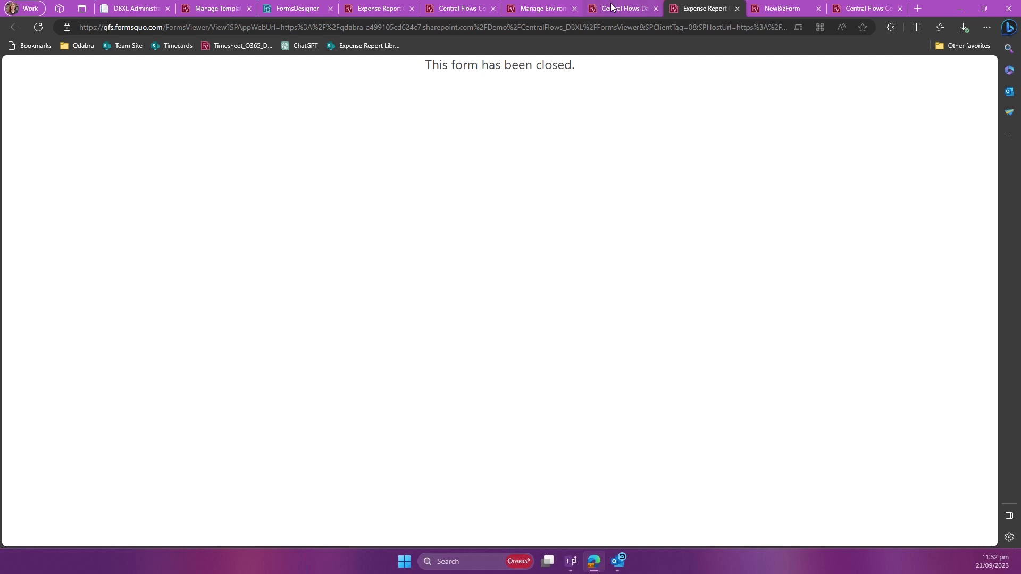
Step: Return to the dashboard, try to reopen the ER002 expense report, and dismiss the dialog
mouse_move(612, 9)
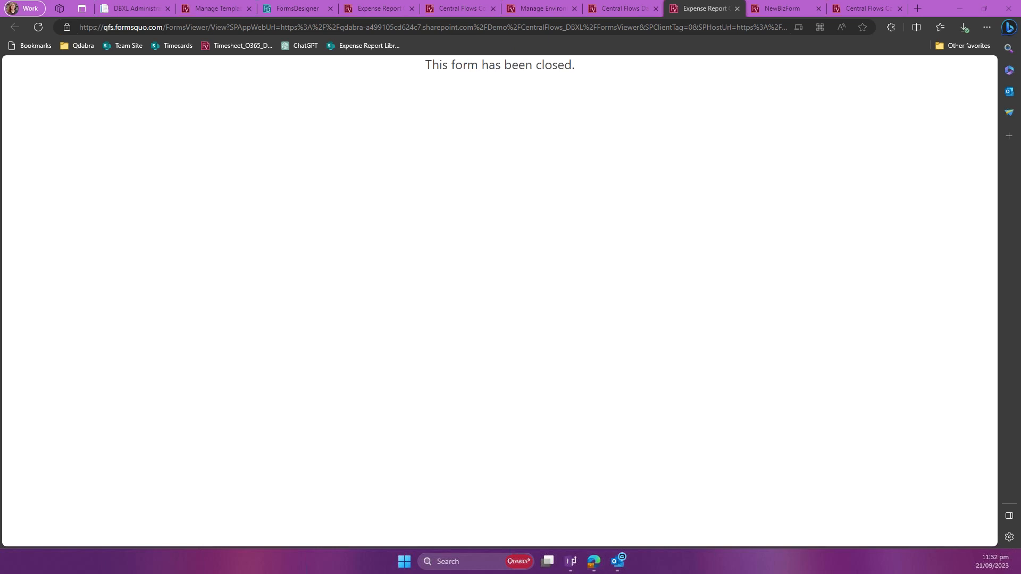
left_click(617, 198)
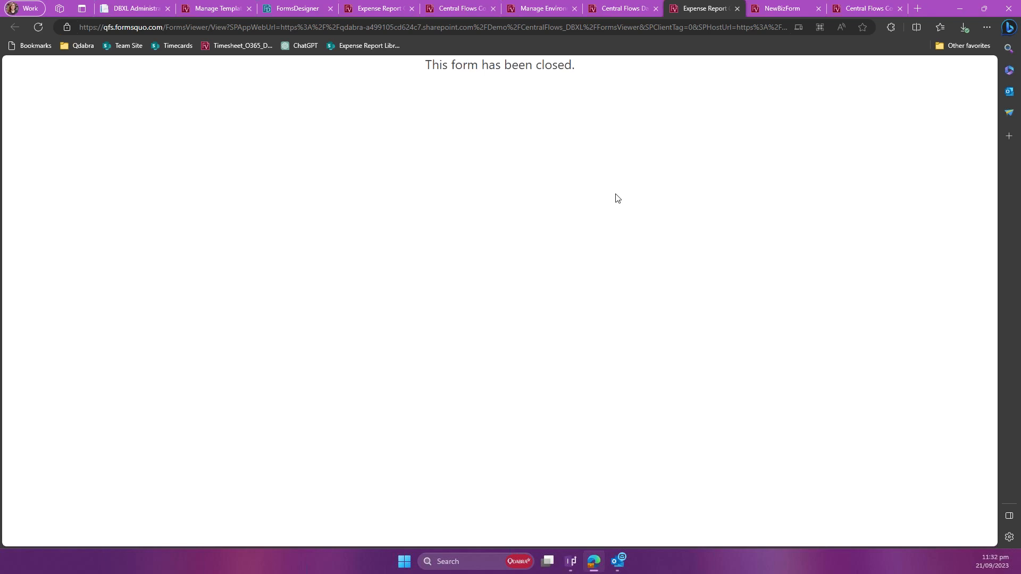
left_click(633, 9)
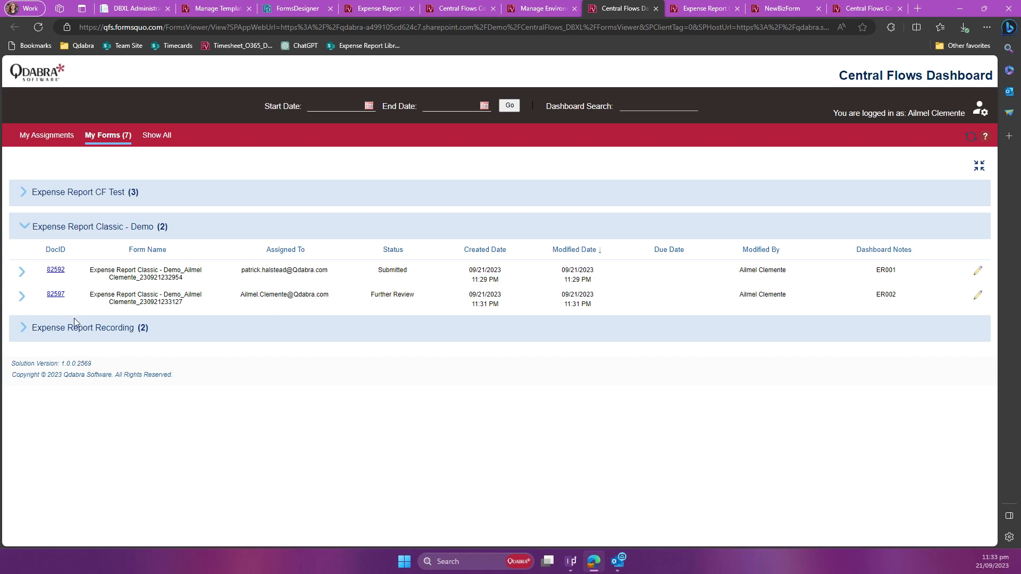
left_click(55, 295)
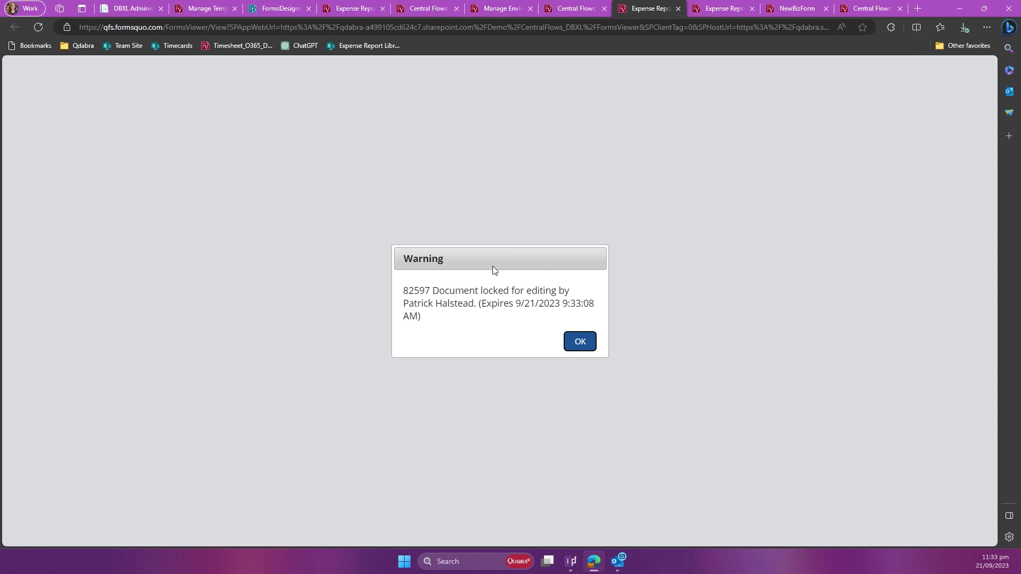
double_click(429, 262)
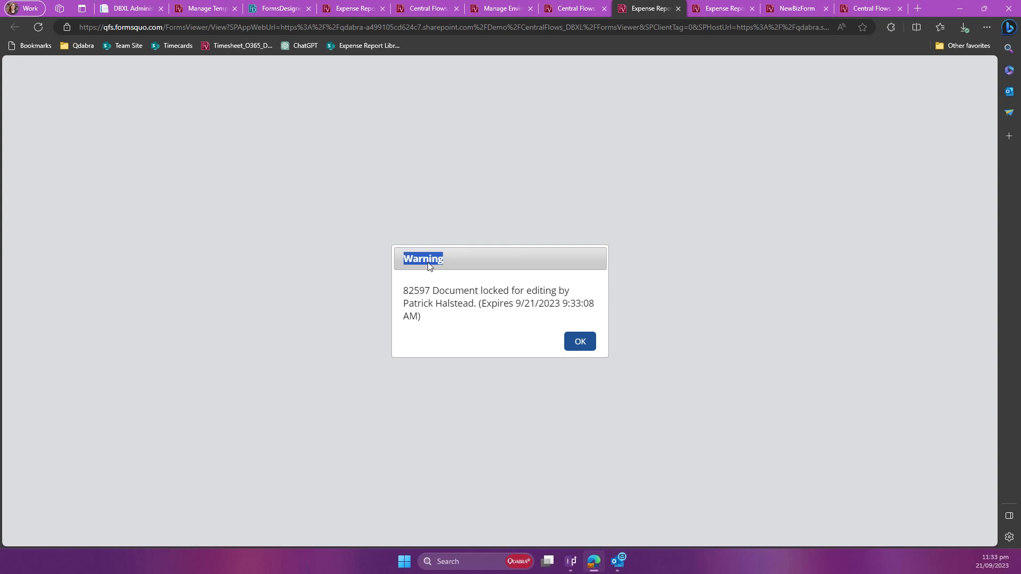
left_click(449, 320)
left_click(585, 345)
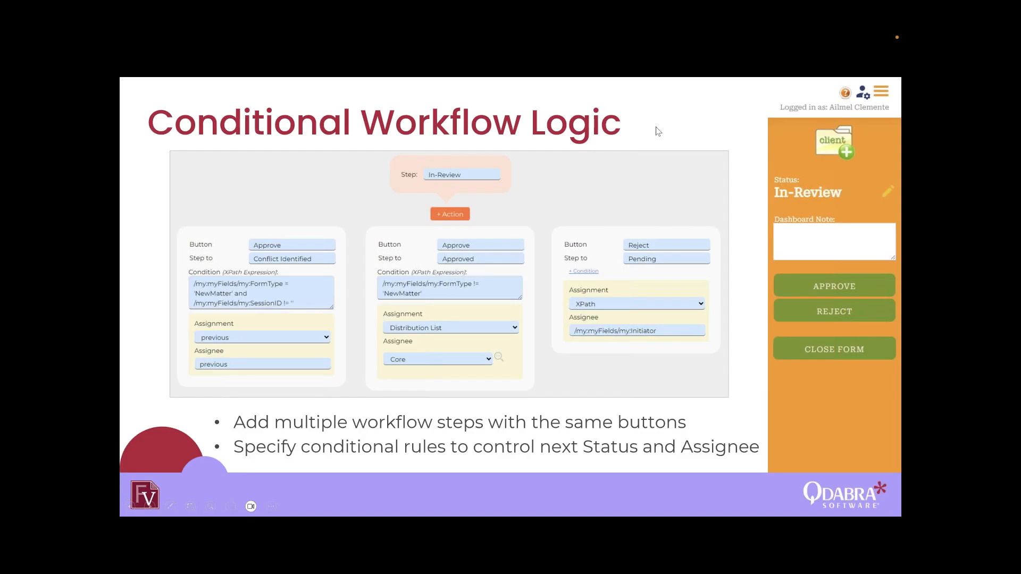
left_click(610, 178)
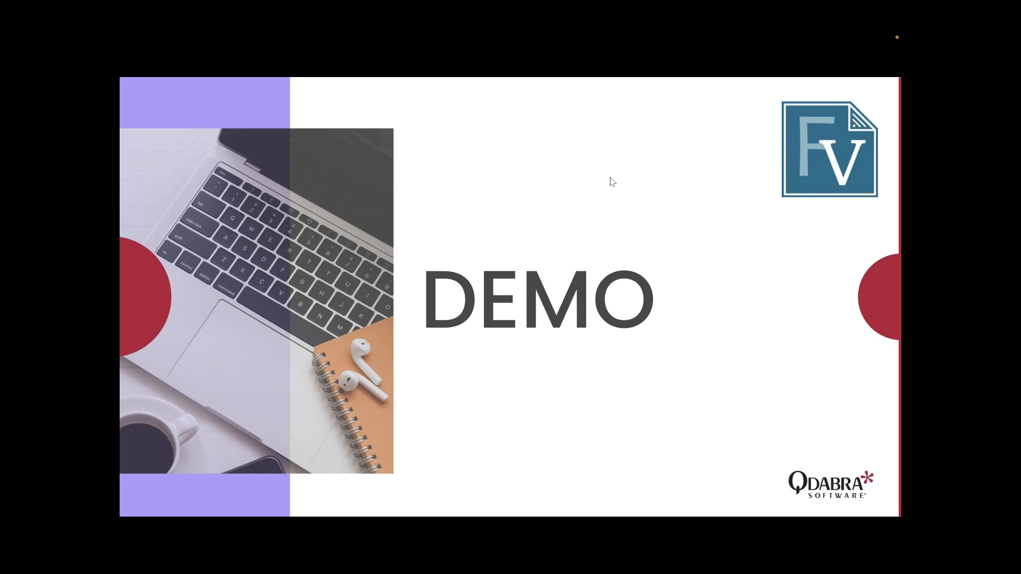
key("Left")
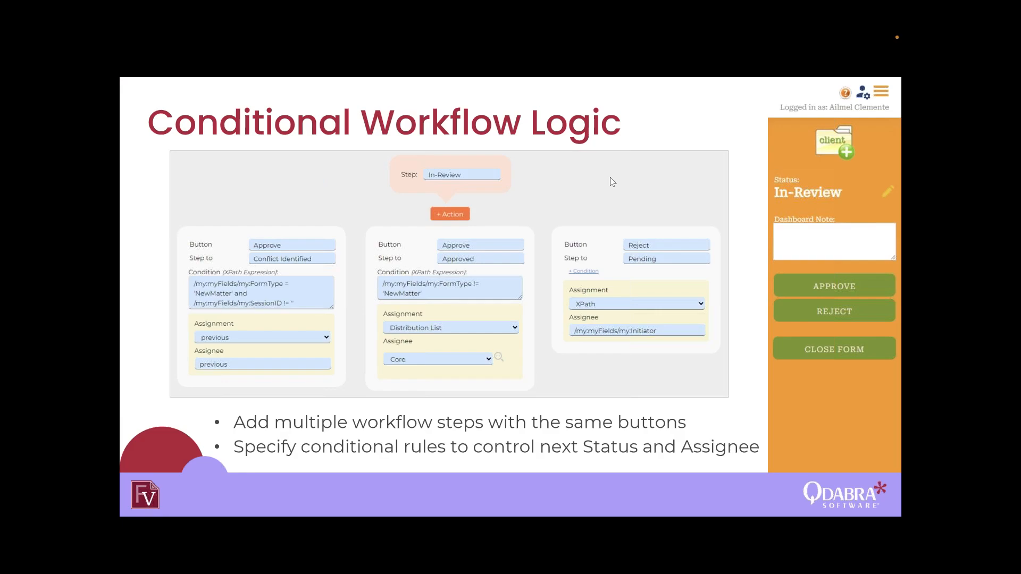